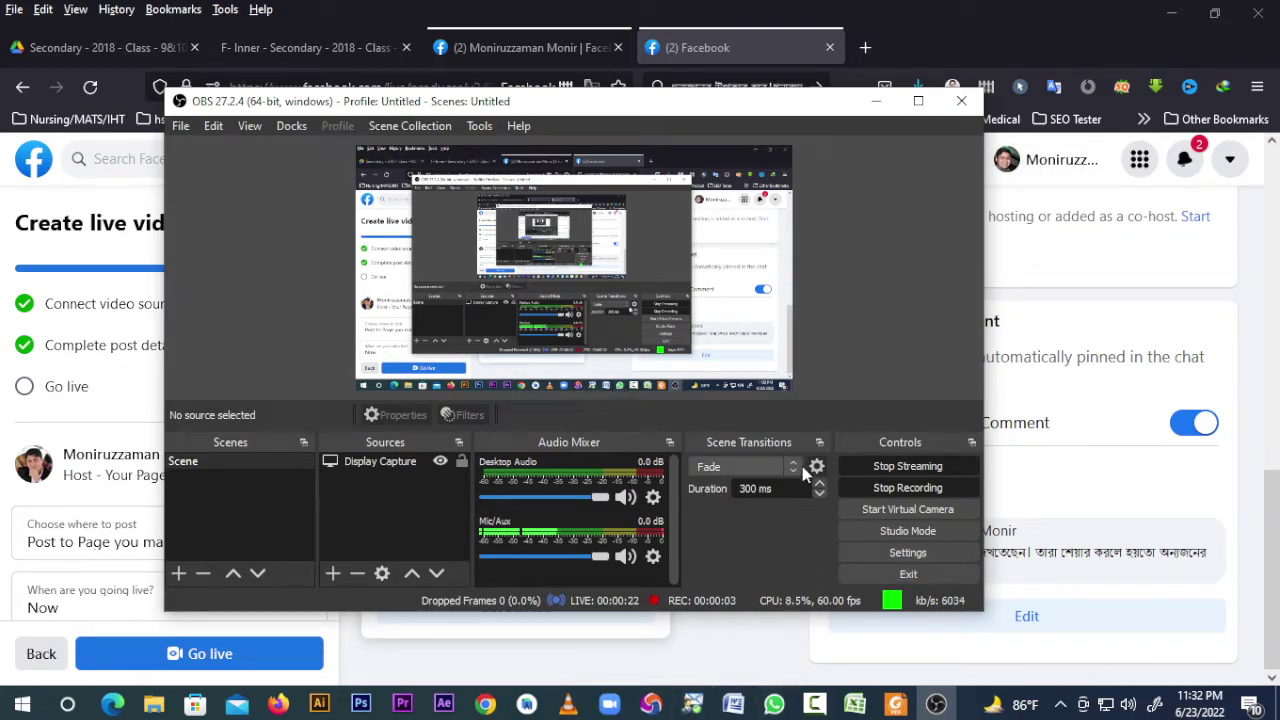
Go live in Facebook Live Producer, close both tip cards, and minimize the windows to reveal the desktop.
click(875, 103)
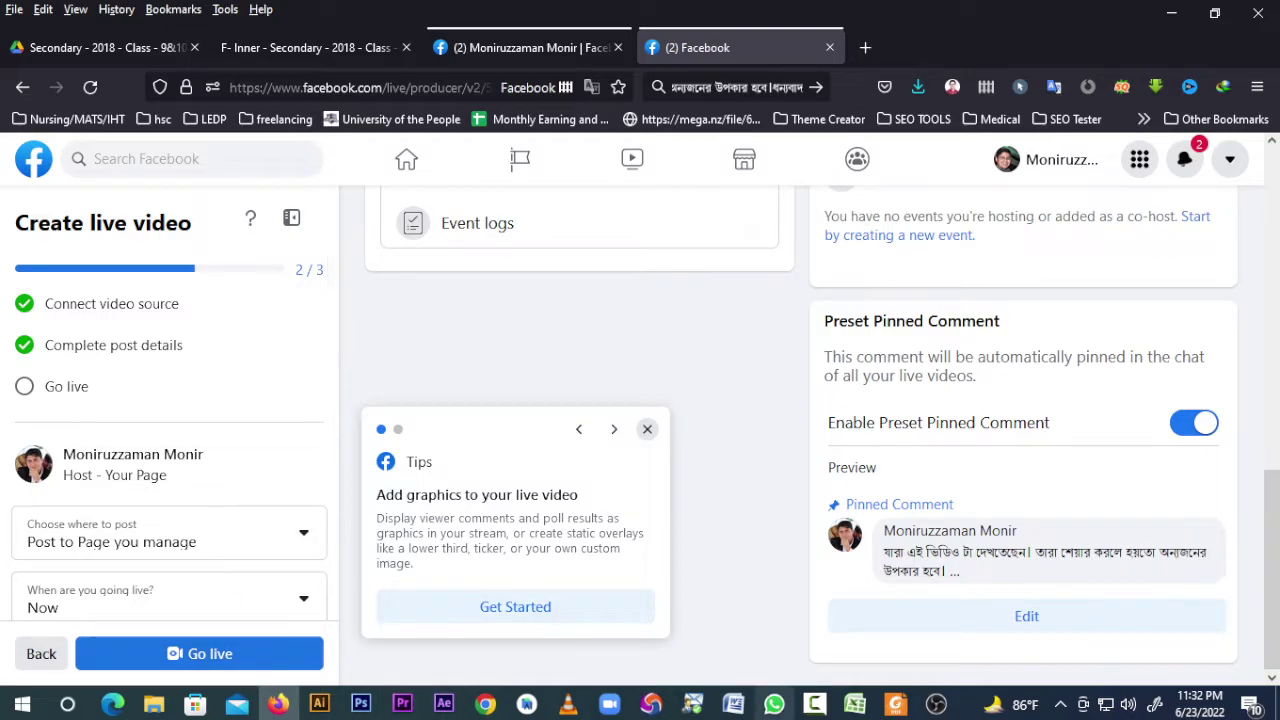
click(268, 655)
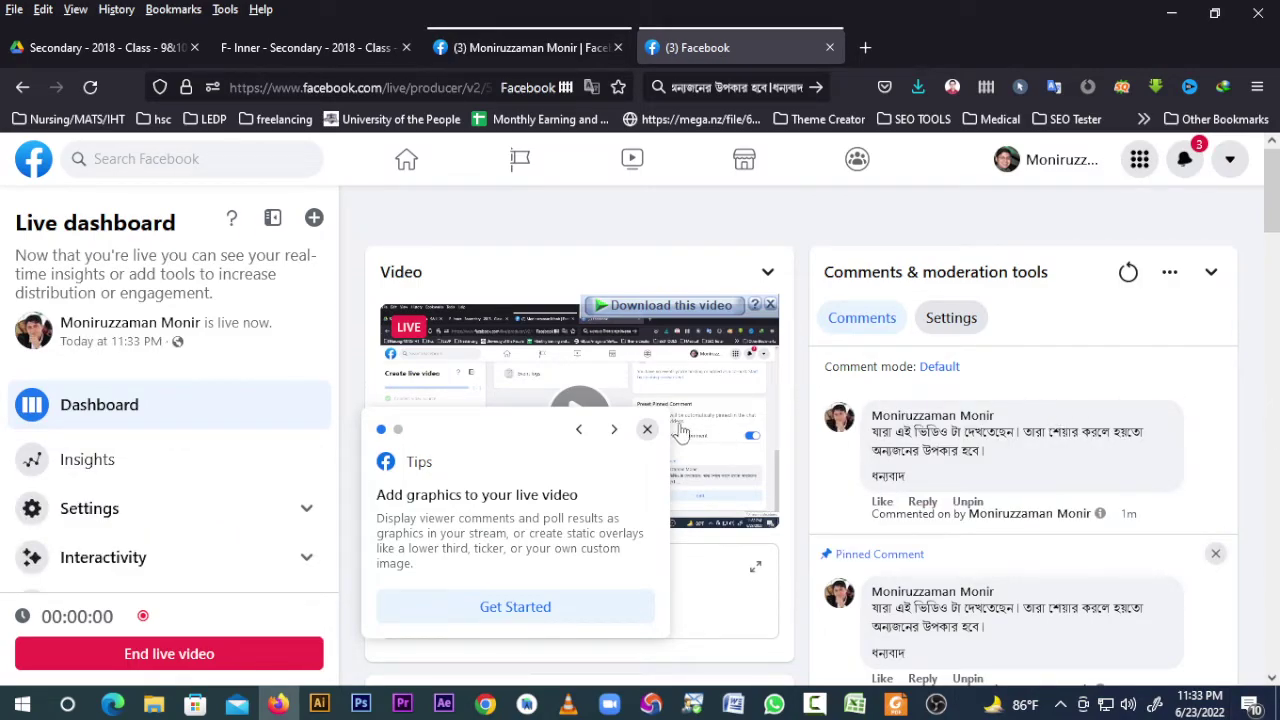
click(647, 429)
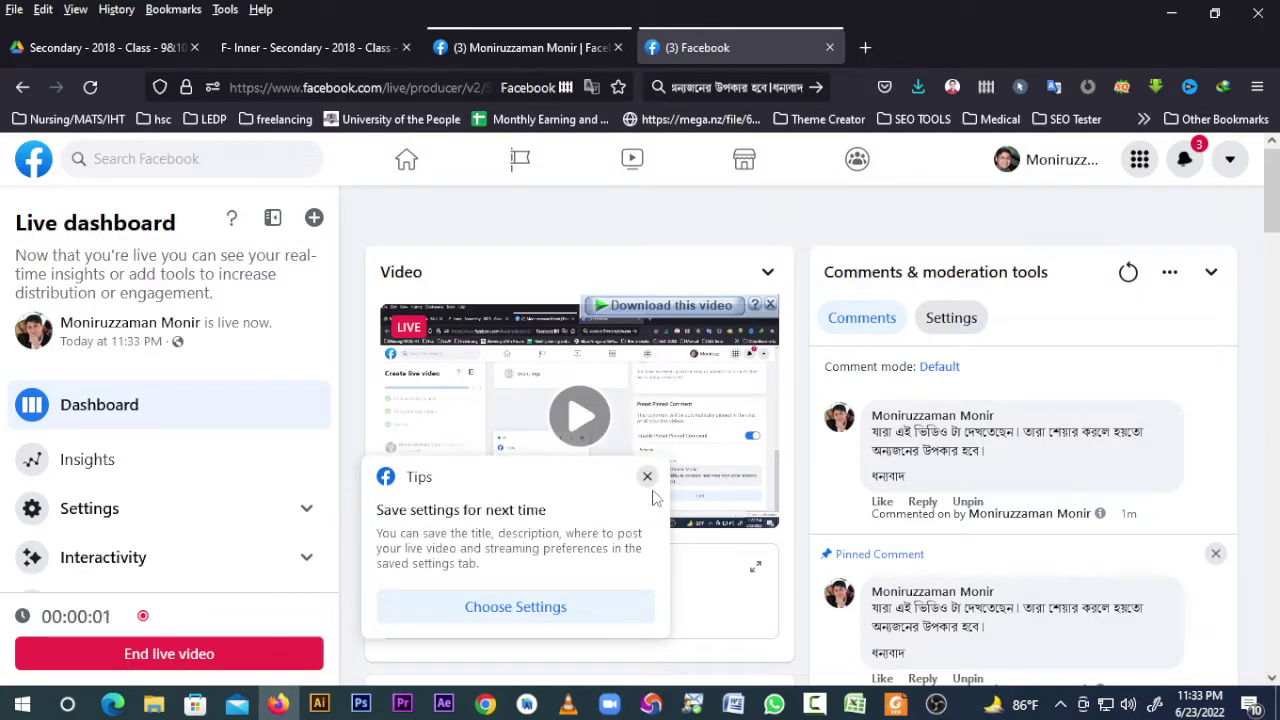
click(647, 477)
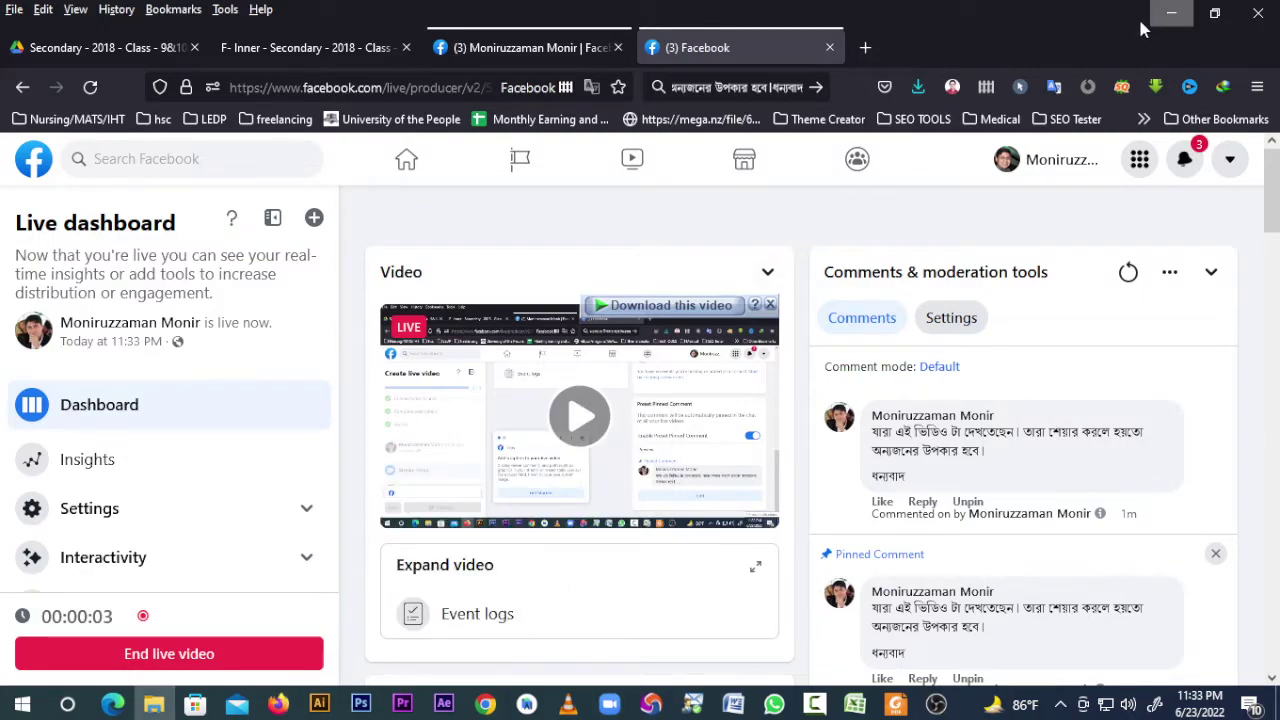
click(1171, 12)
click(1172, 9)
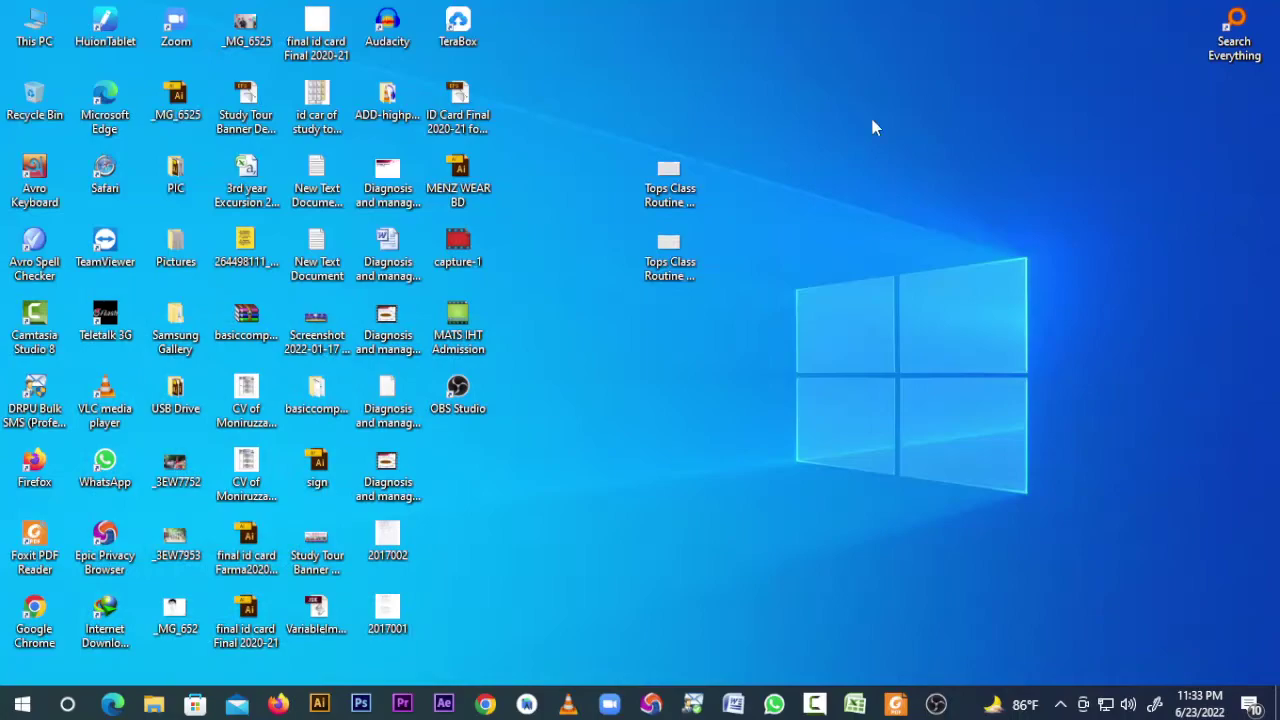
right_click(808, 68)
click(853, 124)
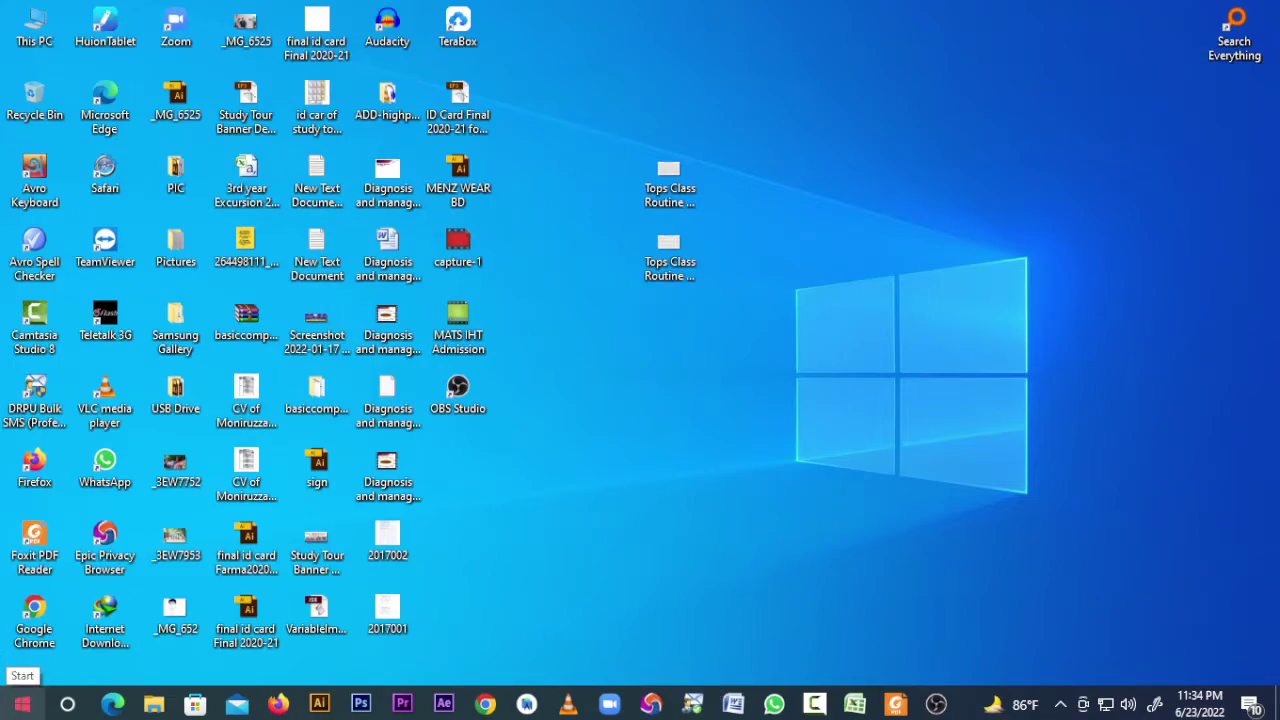
Launch Microsoft Office Word 2007 from the Start menu's Microsoft Office folder.
click(22, 704)
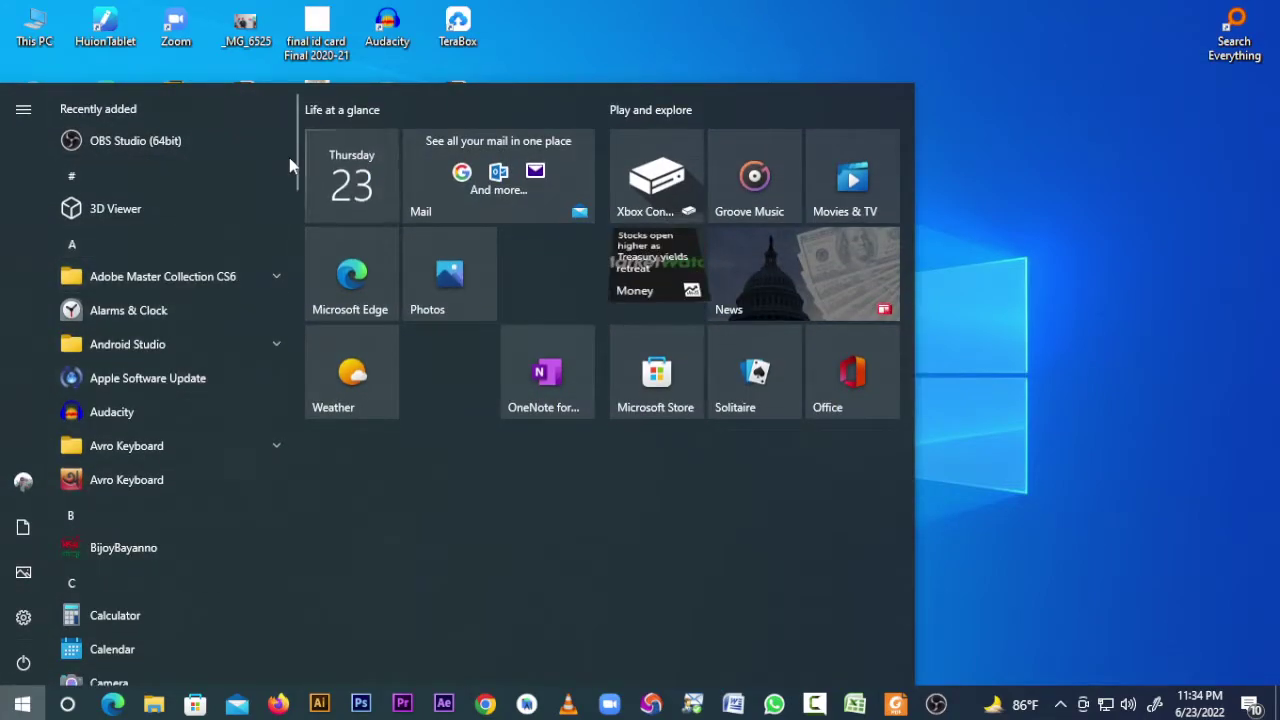
mouse_move(295, 163)
mouse_down()
mouse_move(294, 586)
mouse_move(300, 529)
mouse_move(295, 397)
mouse_move(278, 657)
mouse_move(297, 571)
mouse_move(289, 376)
mouse_up()
click(226, 259)
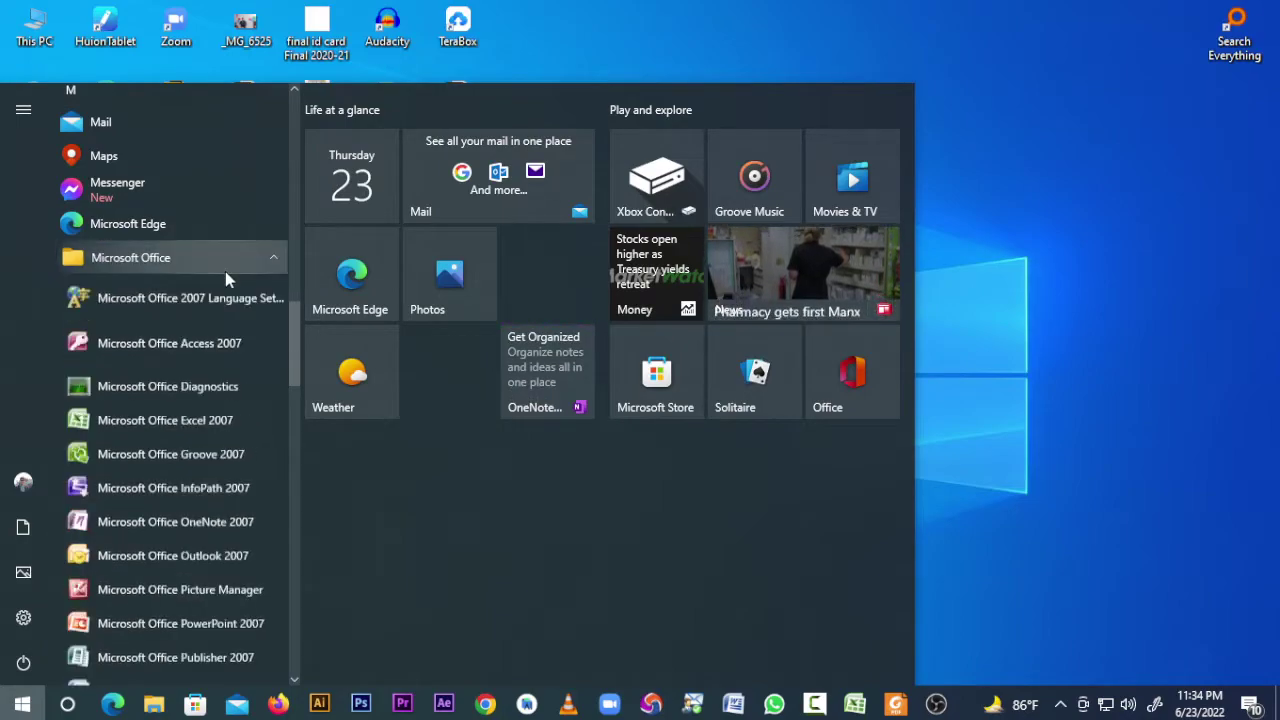
scroll(209, 534, down, 3)
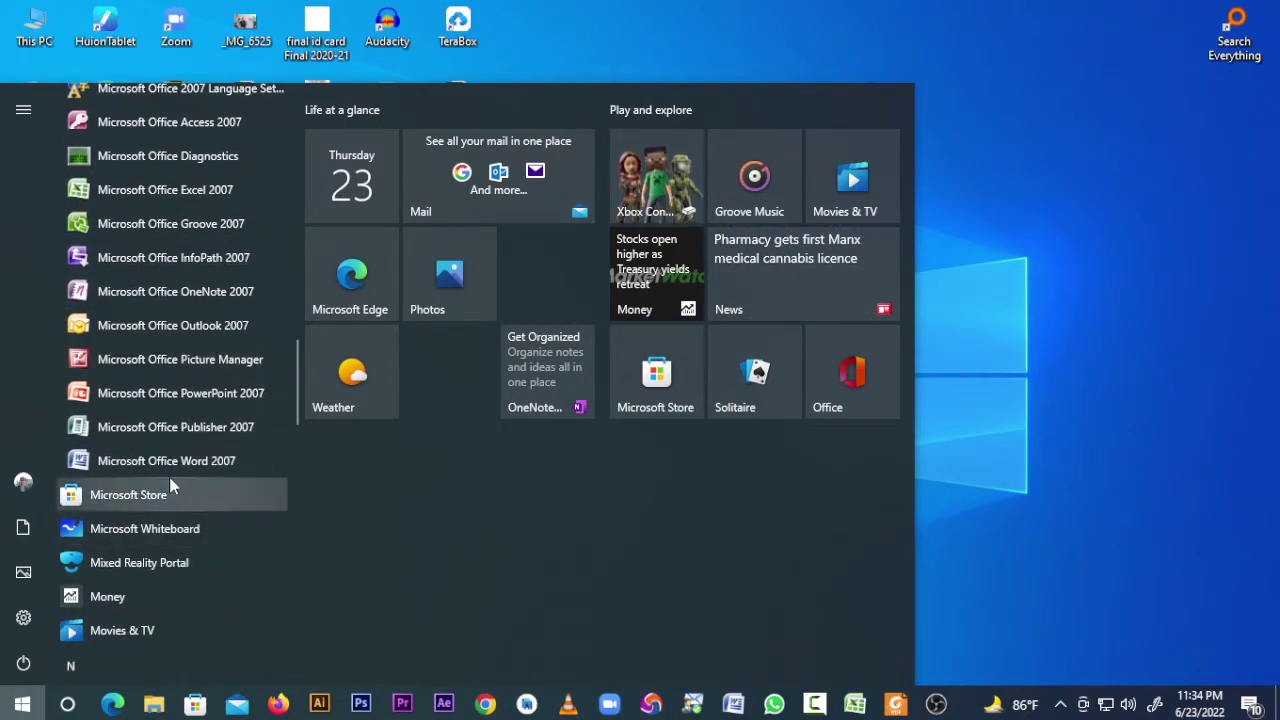
click(166, 461)
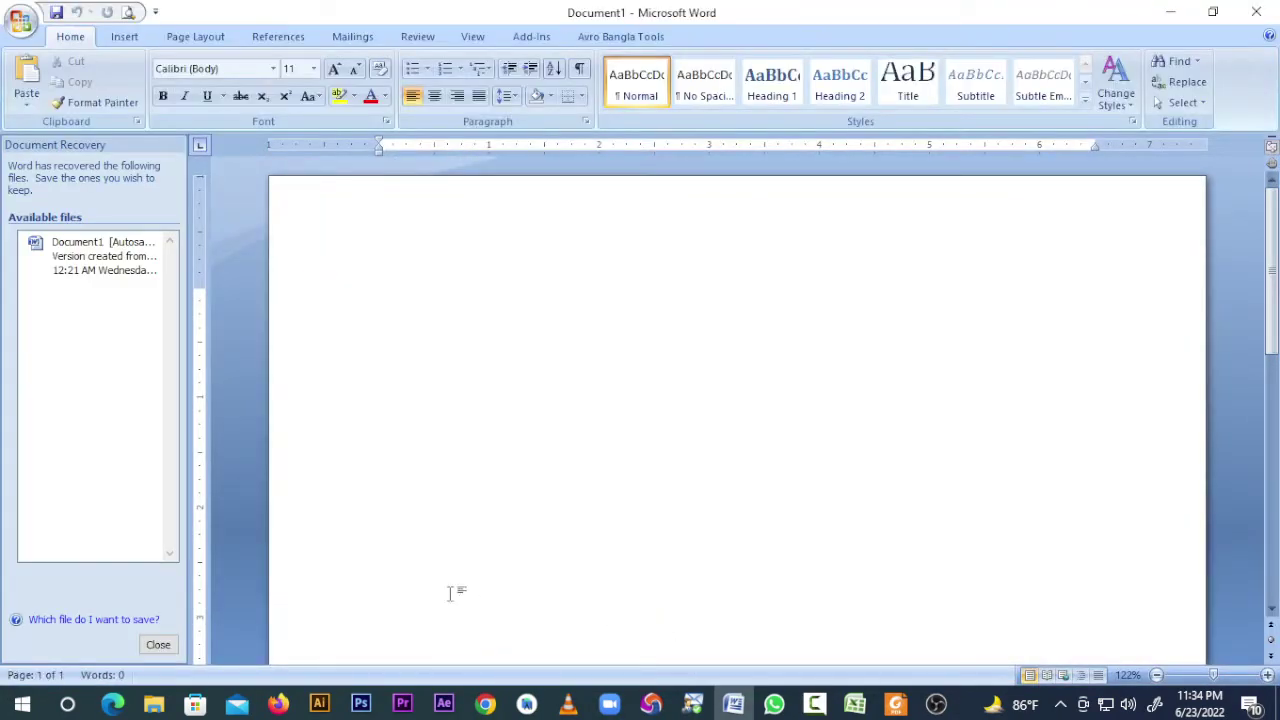
Open the autosaved Document1 with the Bangladesh heading, close the recovery pane, and go to its last paragraph.
click(97, 243)
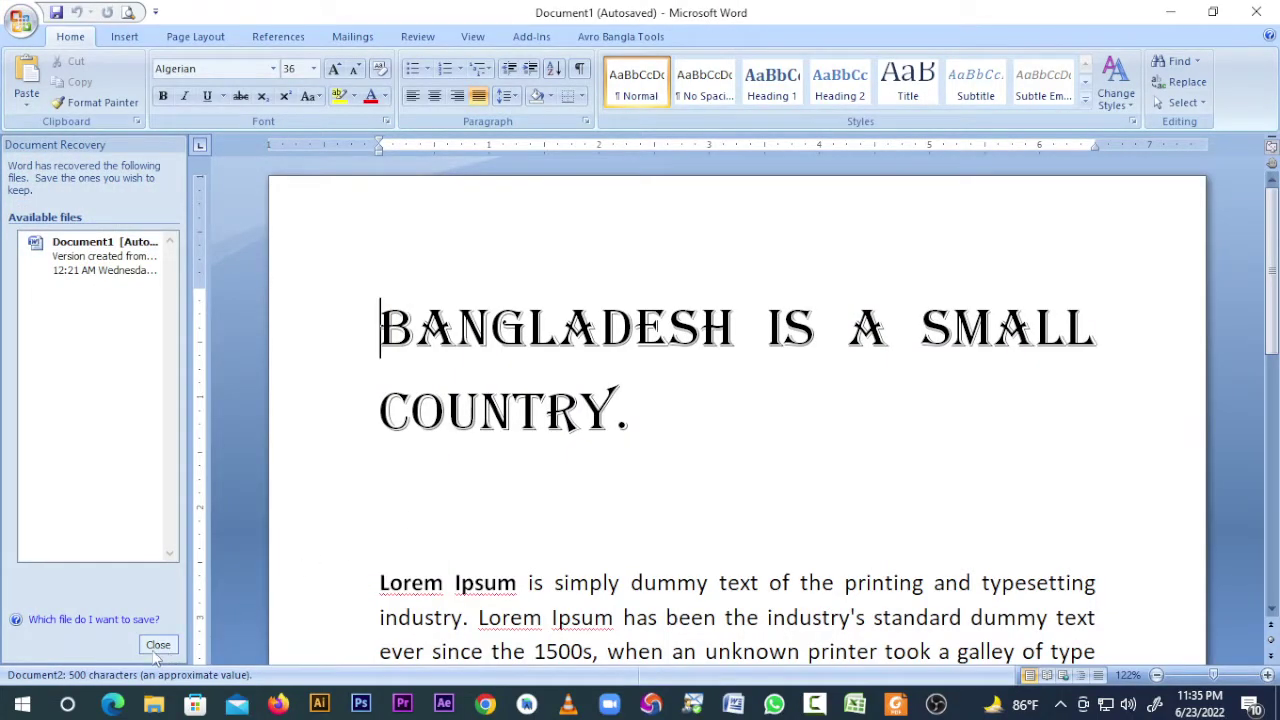
click(157, 645)
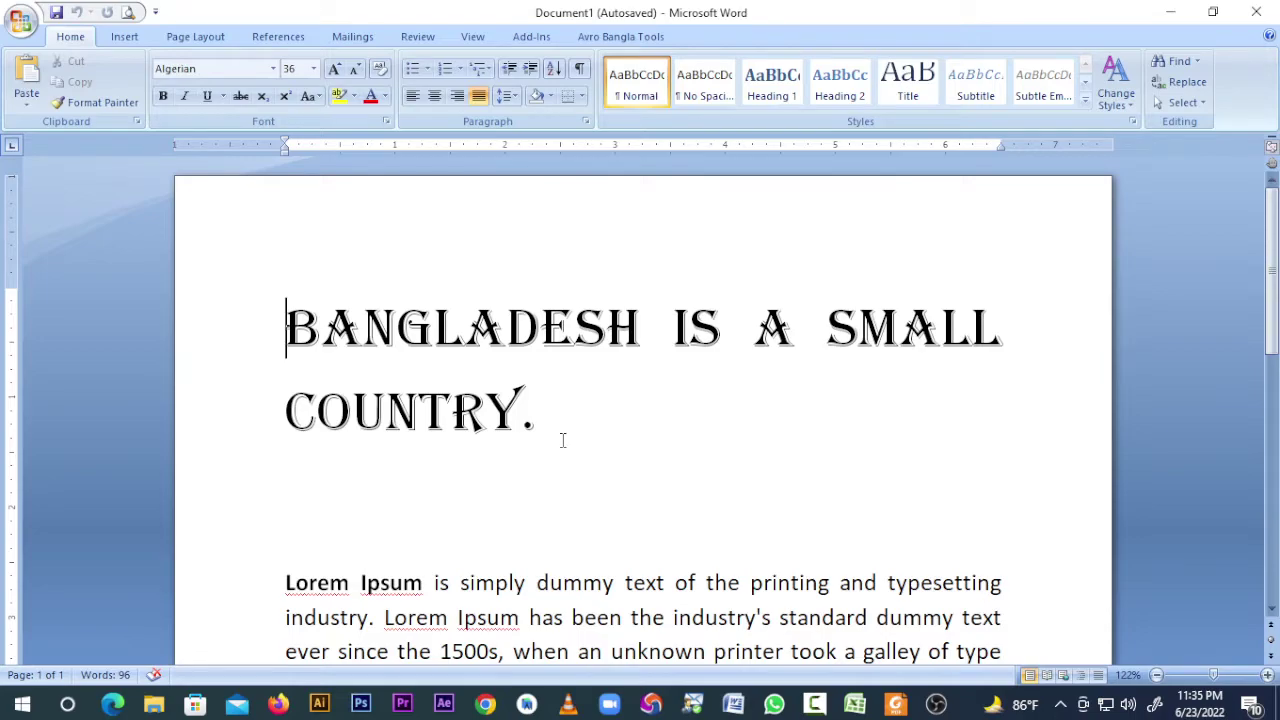
scroll(563, 440, down, 1)
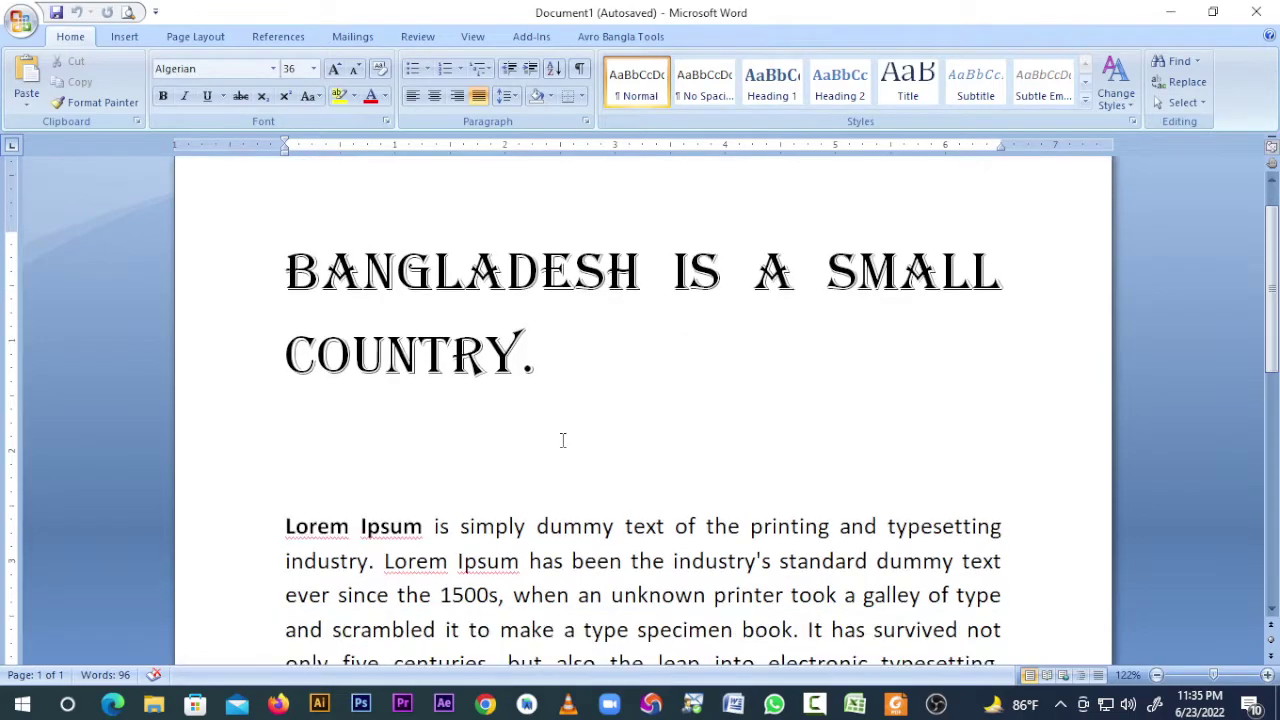
scroll(563, 440, down, 2)
scroll(324, 400, down, 1)
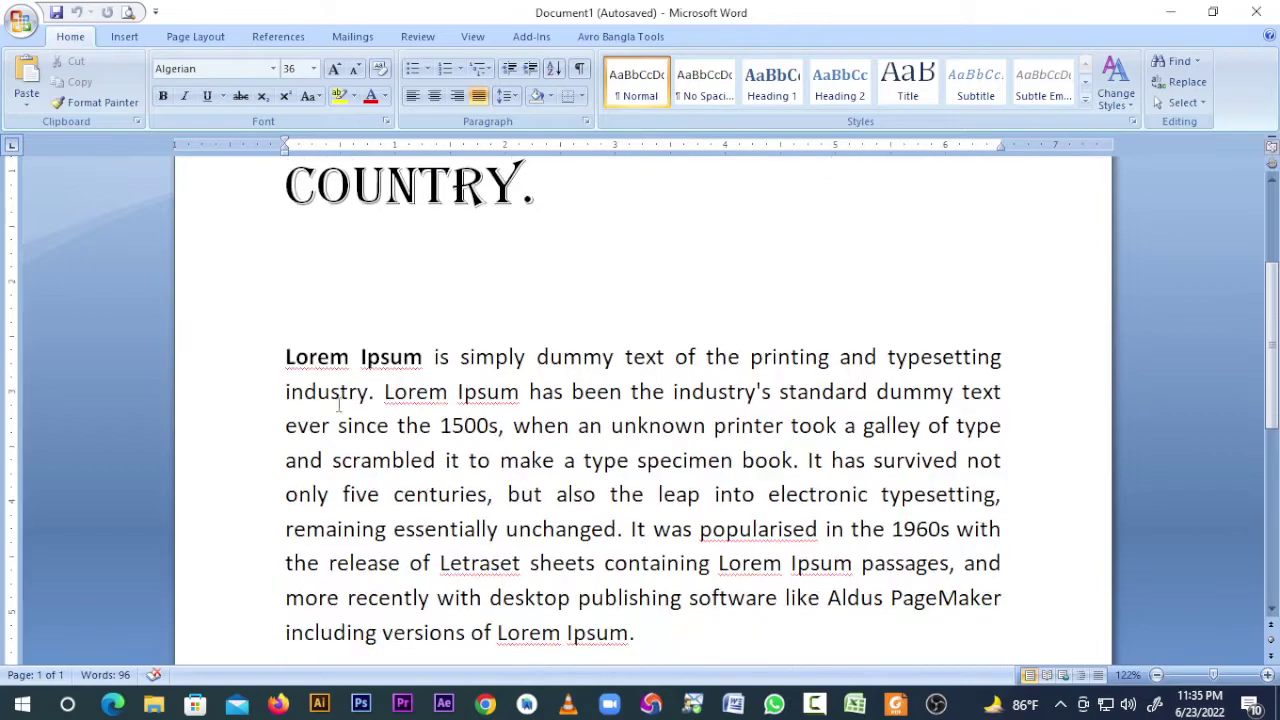
scroll(415, 453, down, 2)
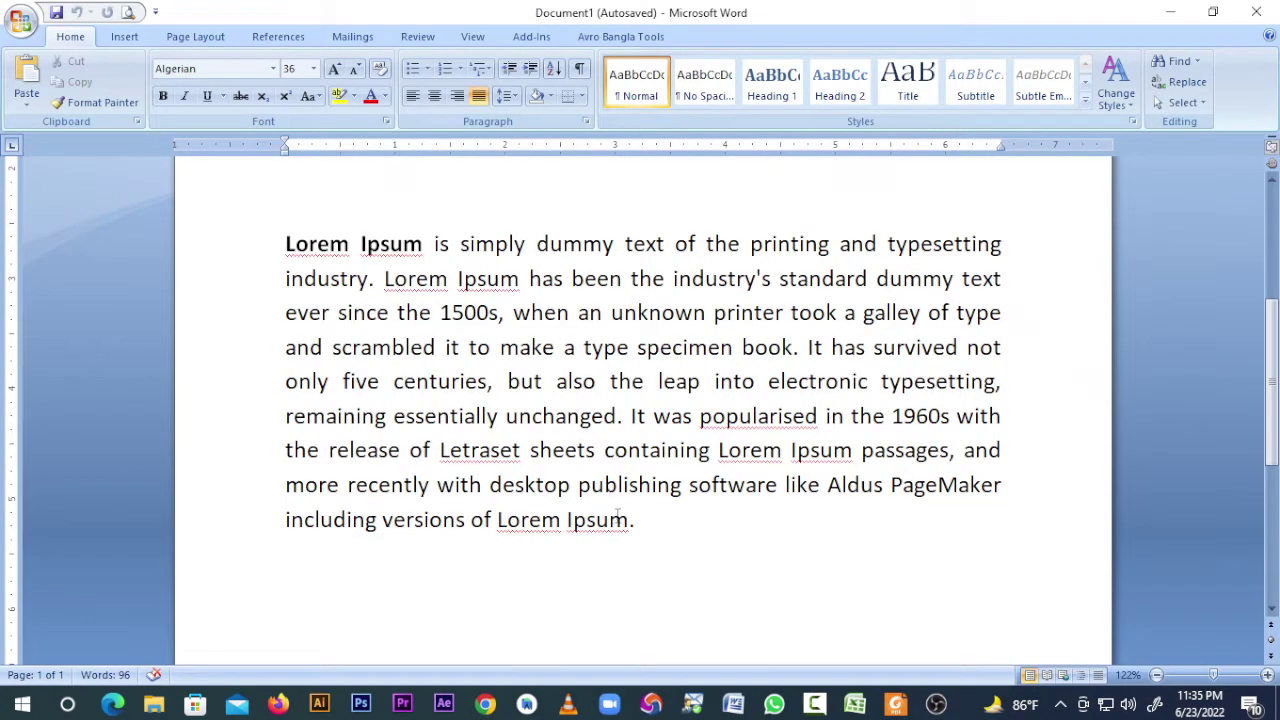
scroll(617, 516, down, 2)
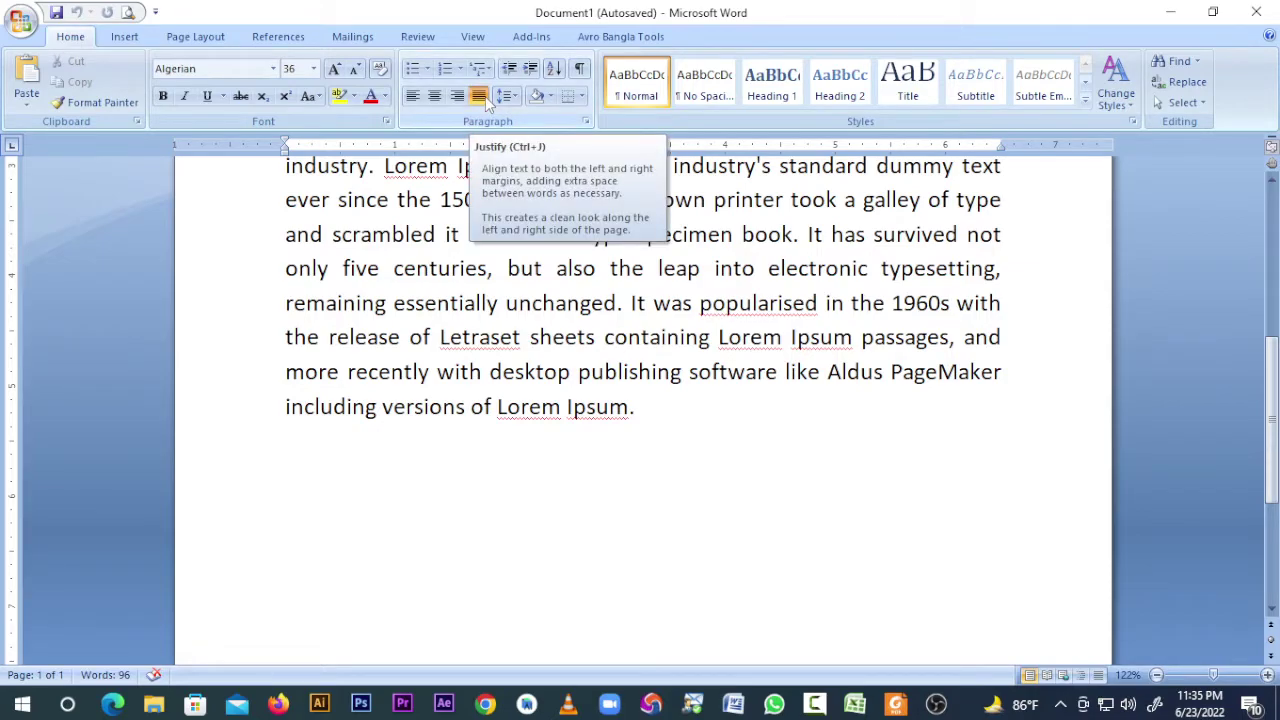
click(455, 486)
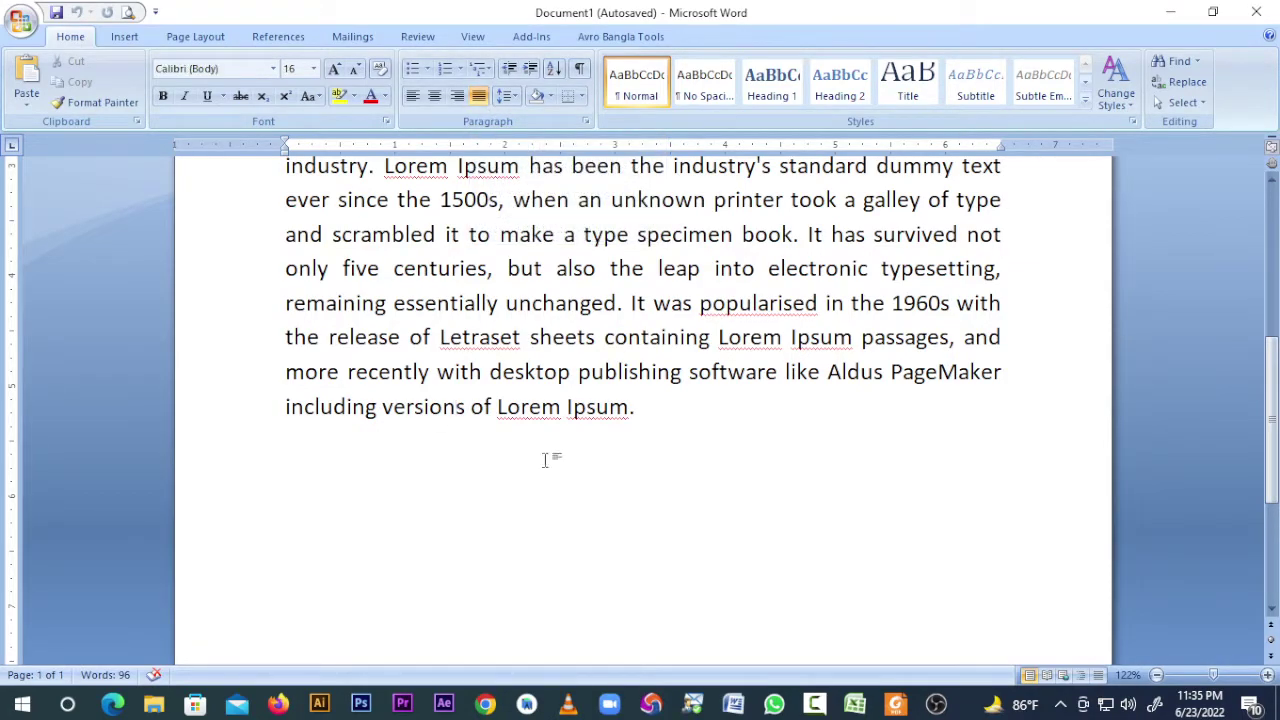
Add a new empty line below the Lorem Ipsum paragraph.
click(643, 418)
key(Return)
key(Return)
key(Return)
key(Return)
key(Return)
key(Return)
key(BackSpace)
key(BackSpace)
key(BackSpace)
Type H2 with the 2 as subscript, then type 5658 after it.
text(H)
text(2)
drag(313, 457, 306, 476)
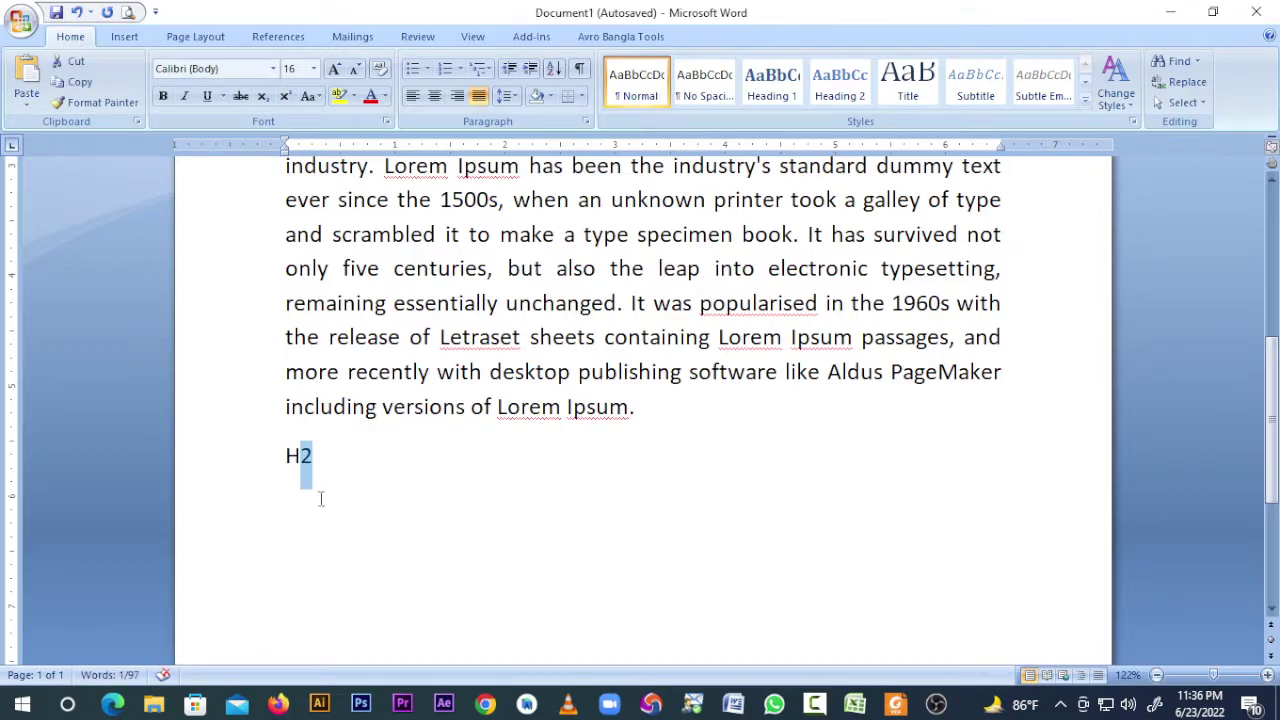
key(ctrl+equal)
key(ctrl+equal)
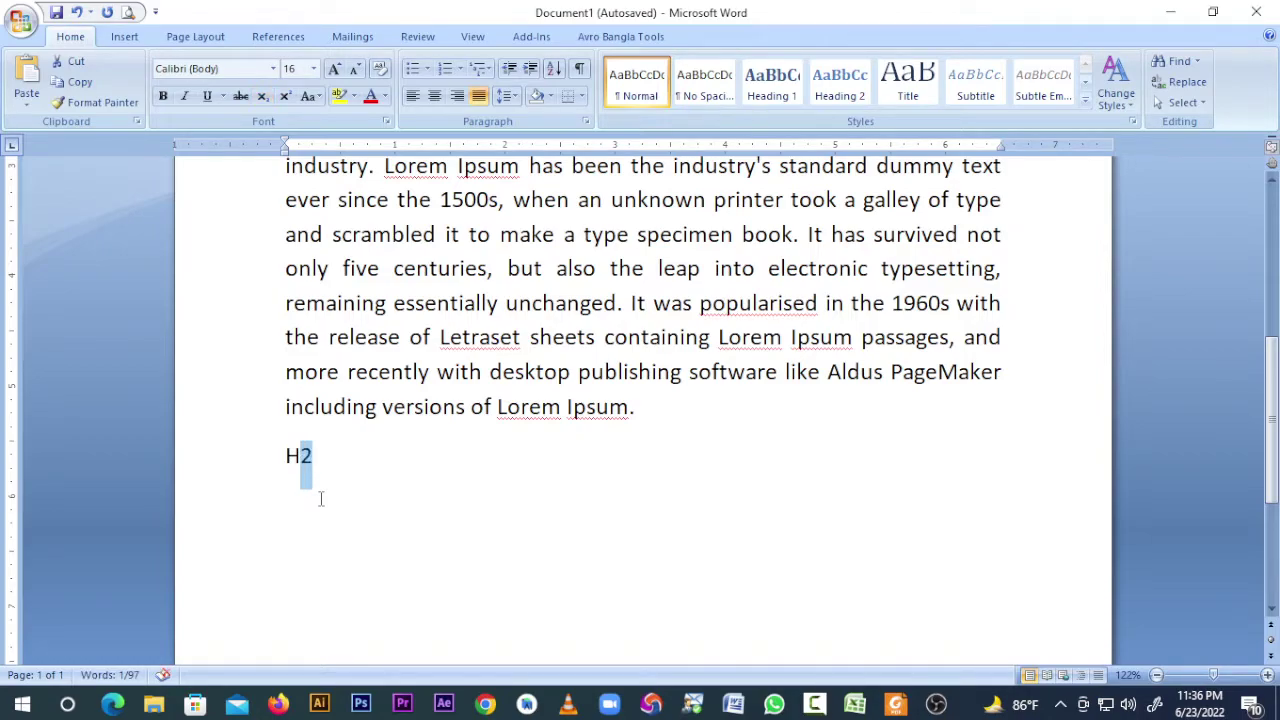
click(263, 97)
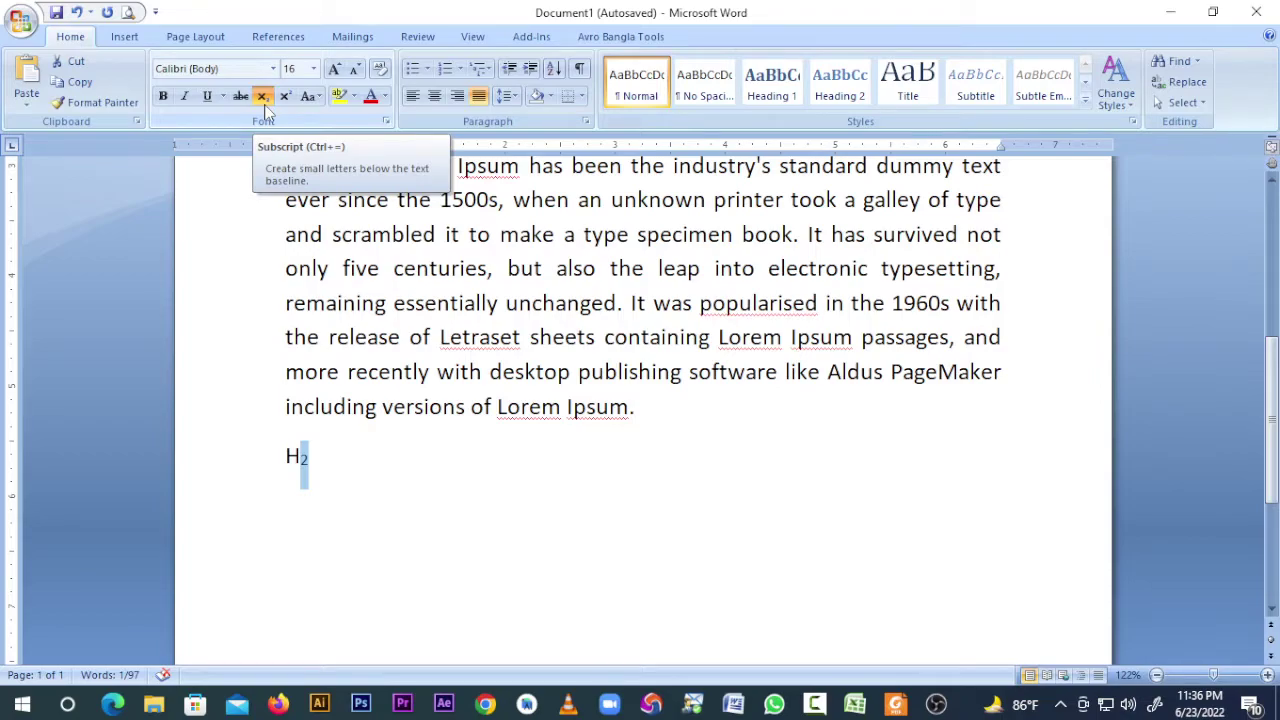
click(366, 471)
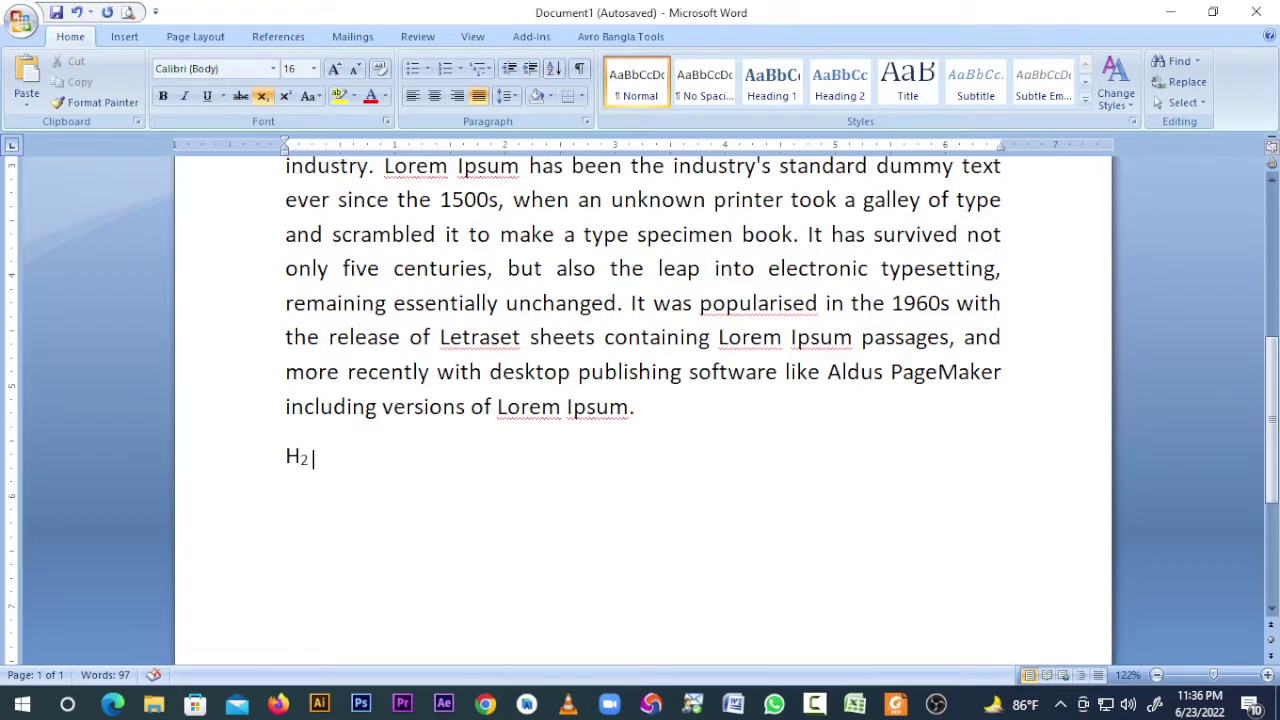
text(5658)
Delete the trailing 5658 and turn subscript off.
key(BackSpace)
key(BackSpace)
key(BackSpace)
key(BackSpace)
key(BackSpace)
key(ctrl+equal)
text(J)
key(BackSpace)
key(BackSpace)
click(260, 102)
Set the zoom to 100% and select the H₂ line.
ctrl+scroll(405, 525, up, 6)
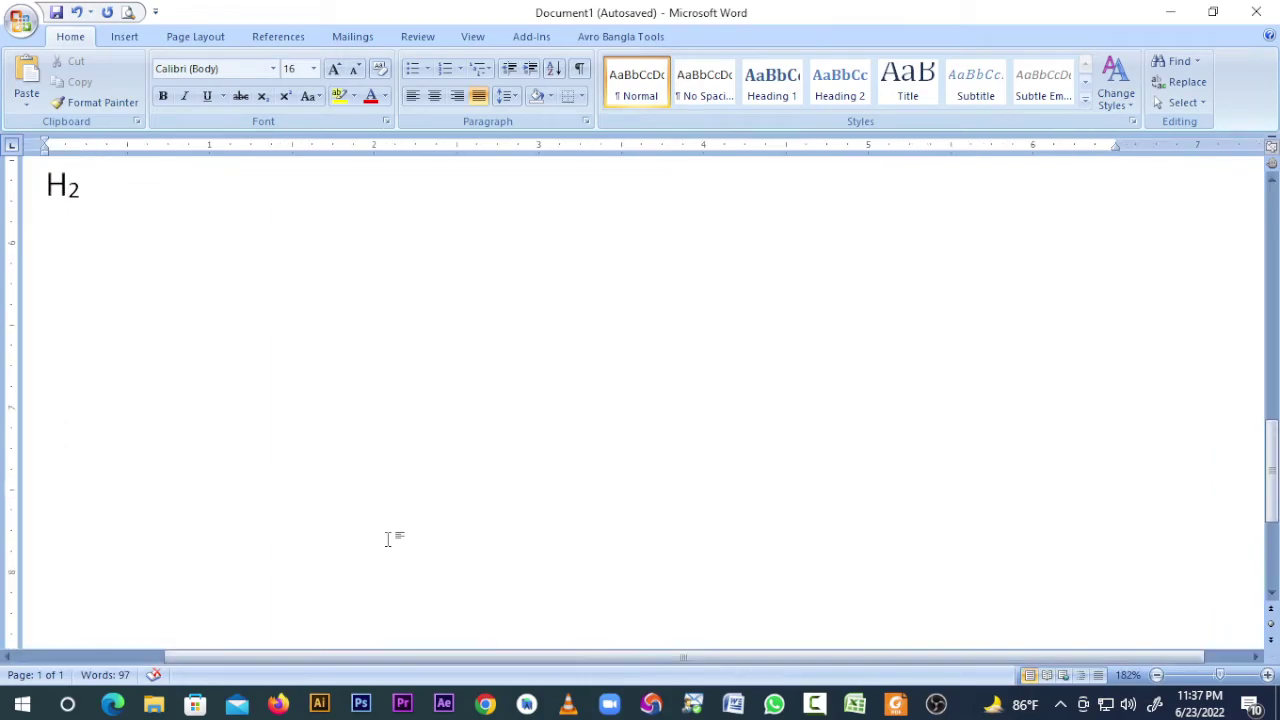
scroll(415, 577, up, 1)
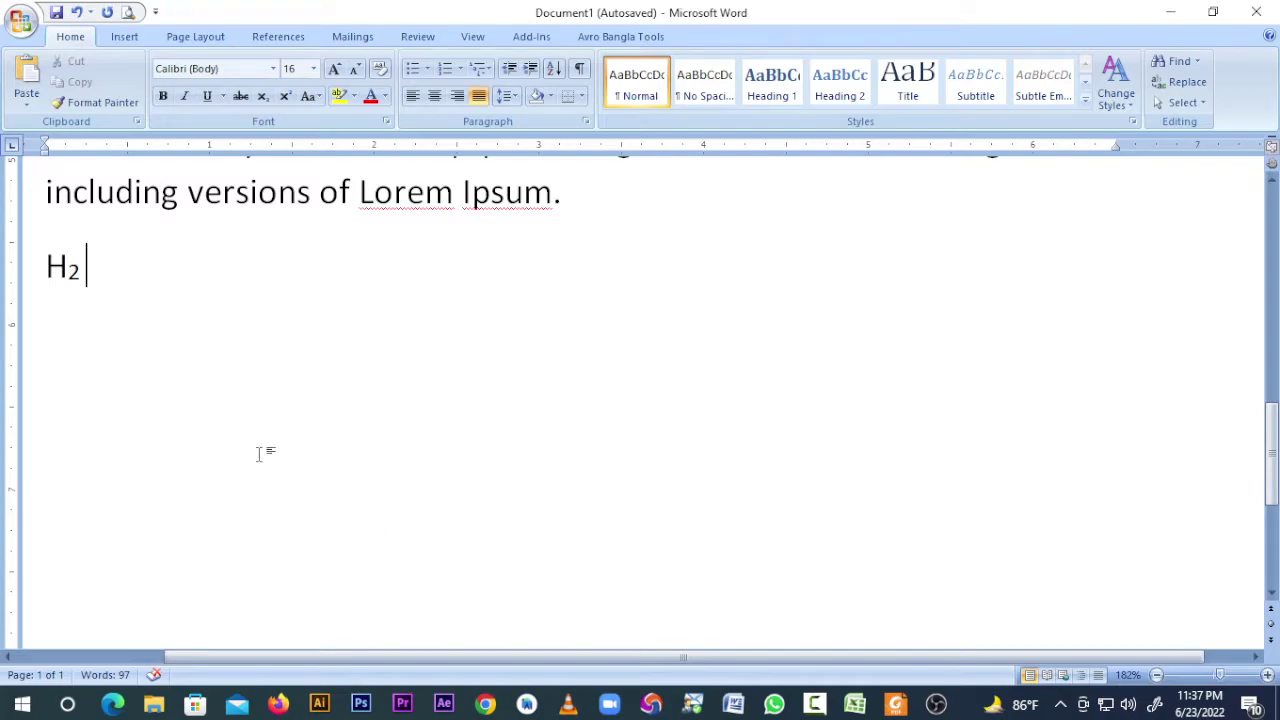
scroll(262, 452, down, 3)
scroll(266, 451, down, 2)
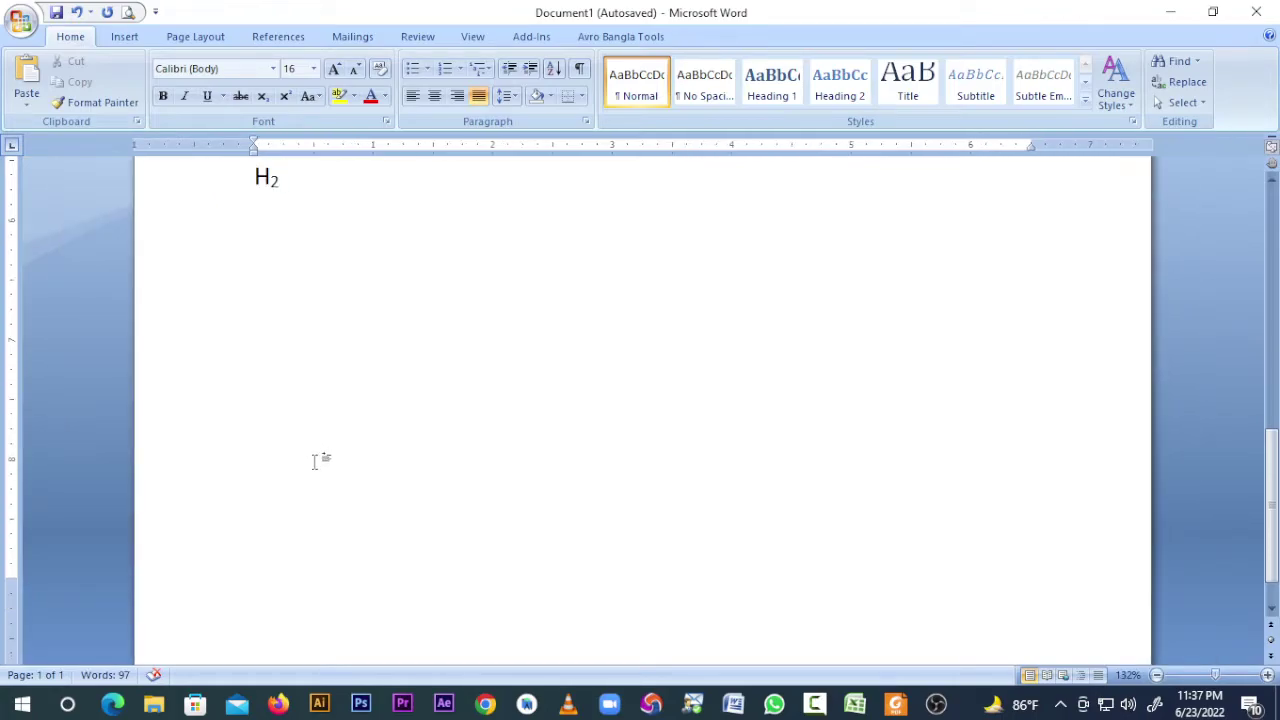
click(1128, 675)
click(485, 247)
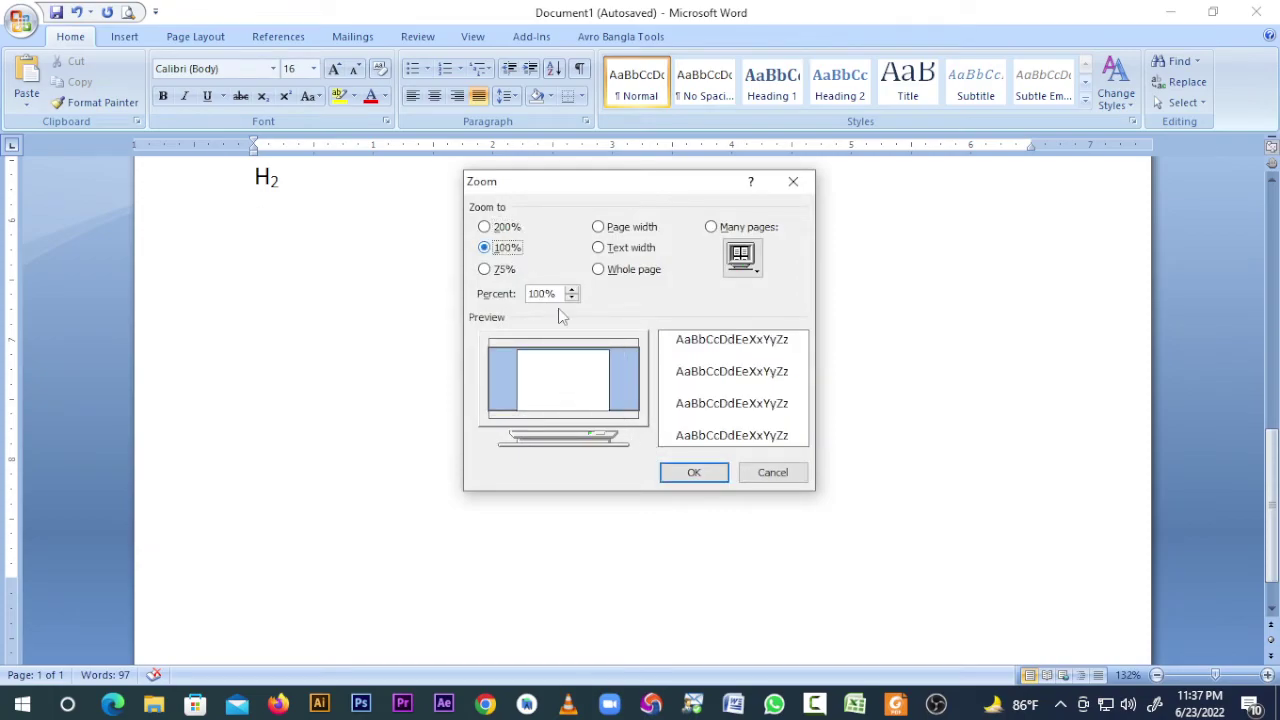
click(694, 472)
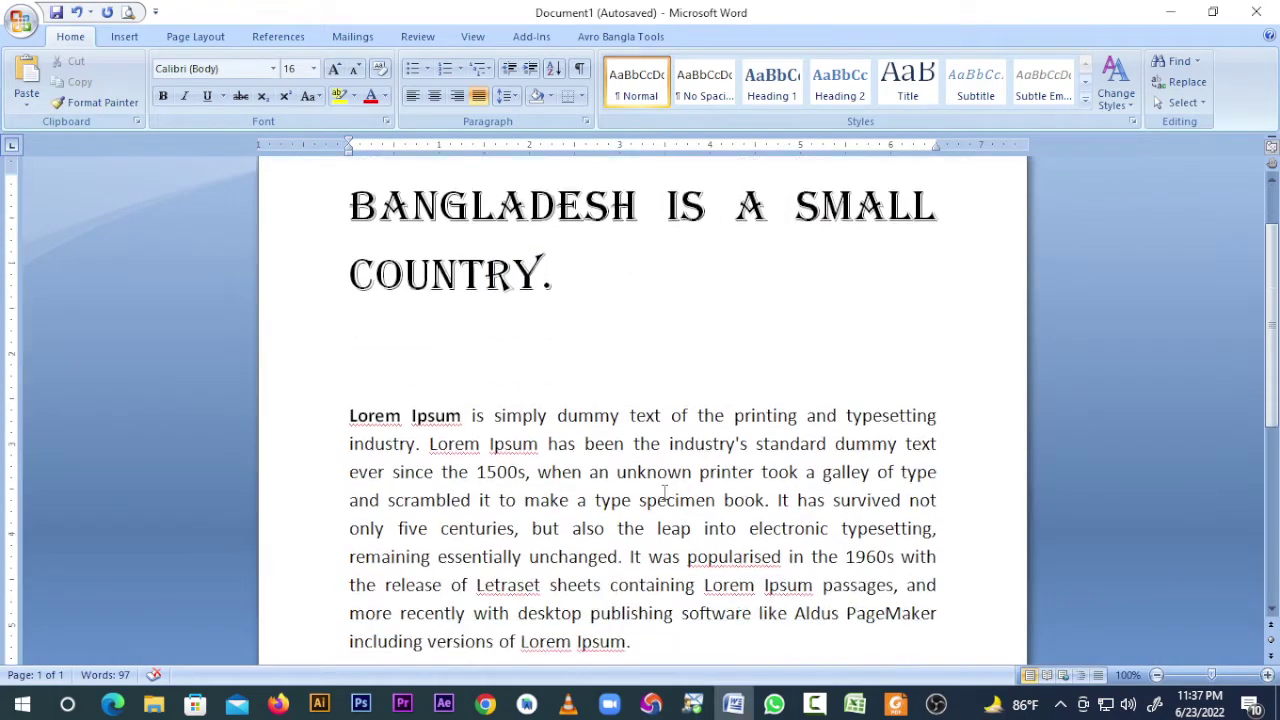
scroll(663, 494, down, 6)
click(268, 412)
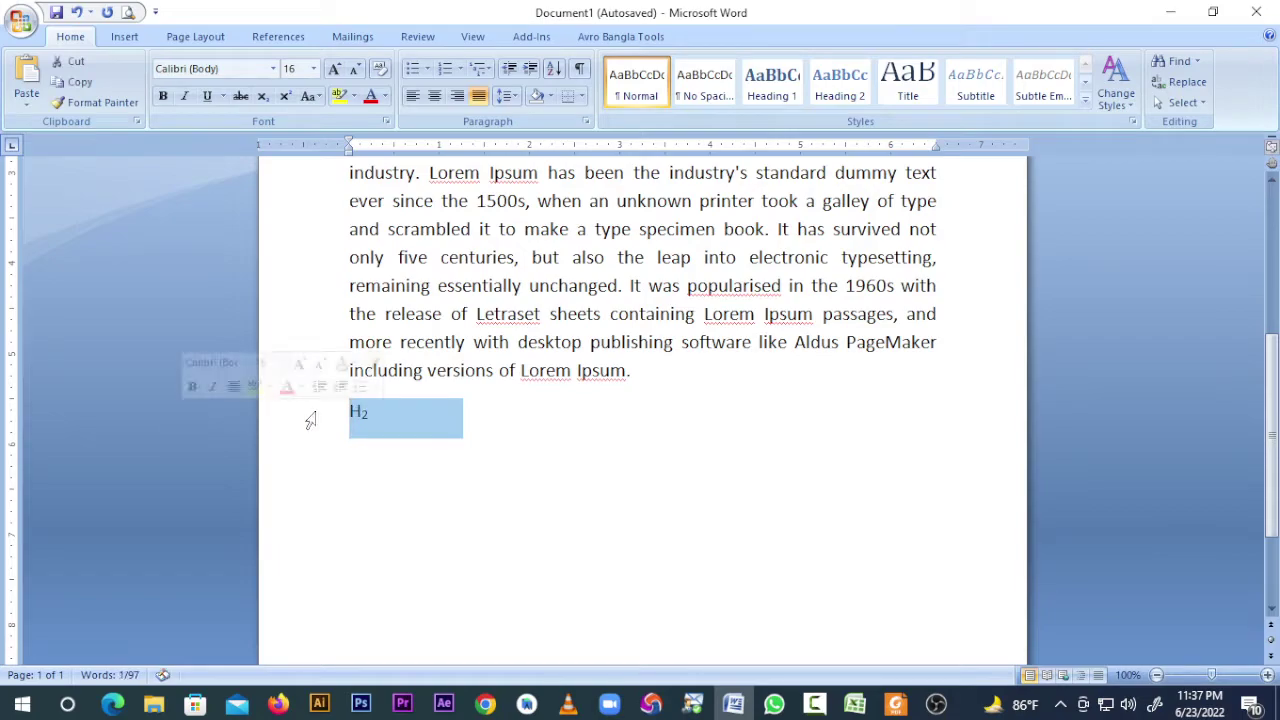
Enlarge the H₂ text to 240 pt with Grow Font.
click(335, 72)
click(335, 72)
click(335, 72)
click(335, 72)
click(335, 72)
click(335, 72)
click(335, 72)
click(335, 72)
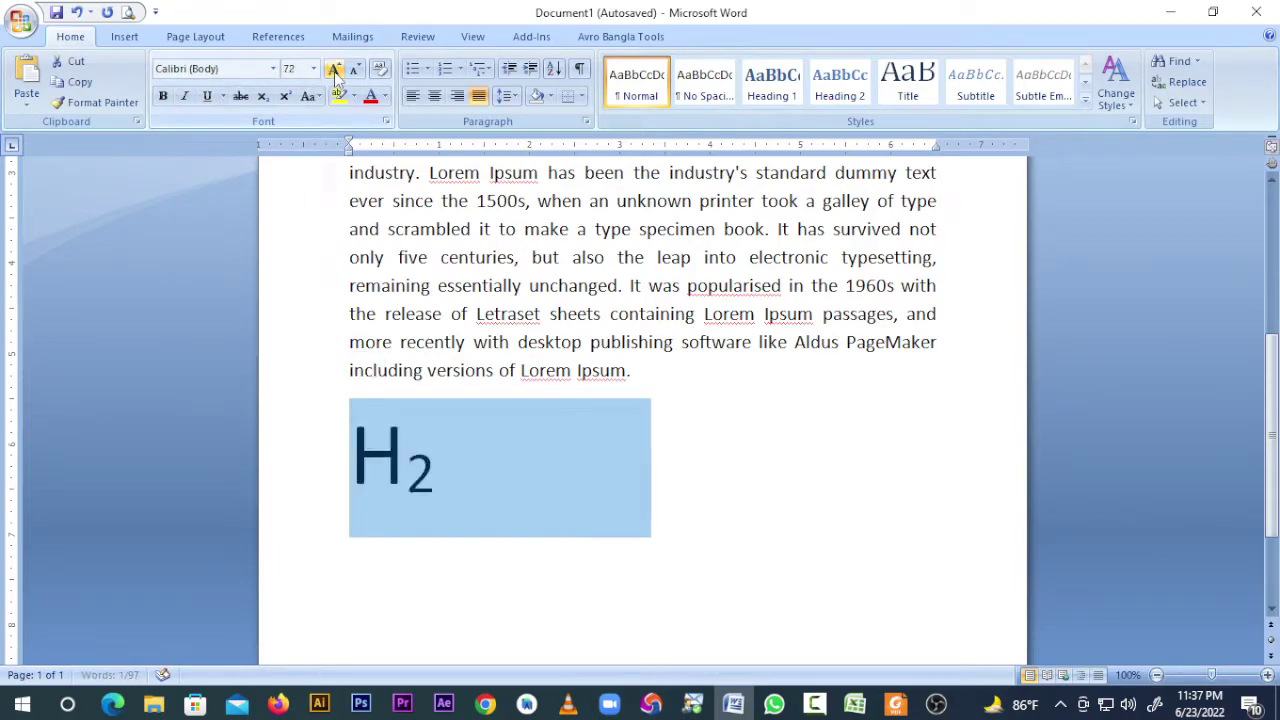
click(335, 72)
click(335, 72)
click(335, 72)
click(335, 72)
click(335, 72)
click(335, 72)
click(335, 72)
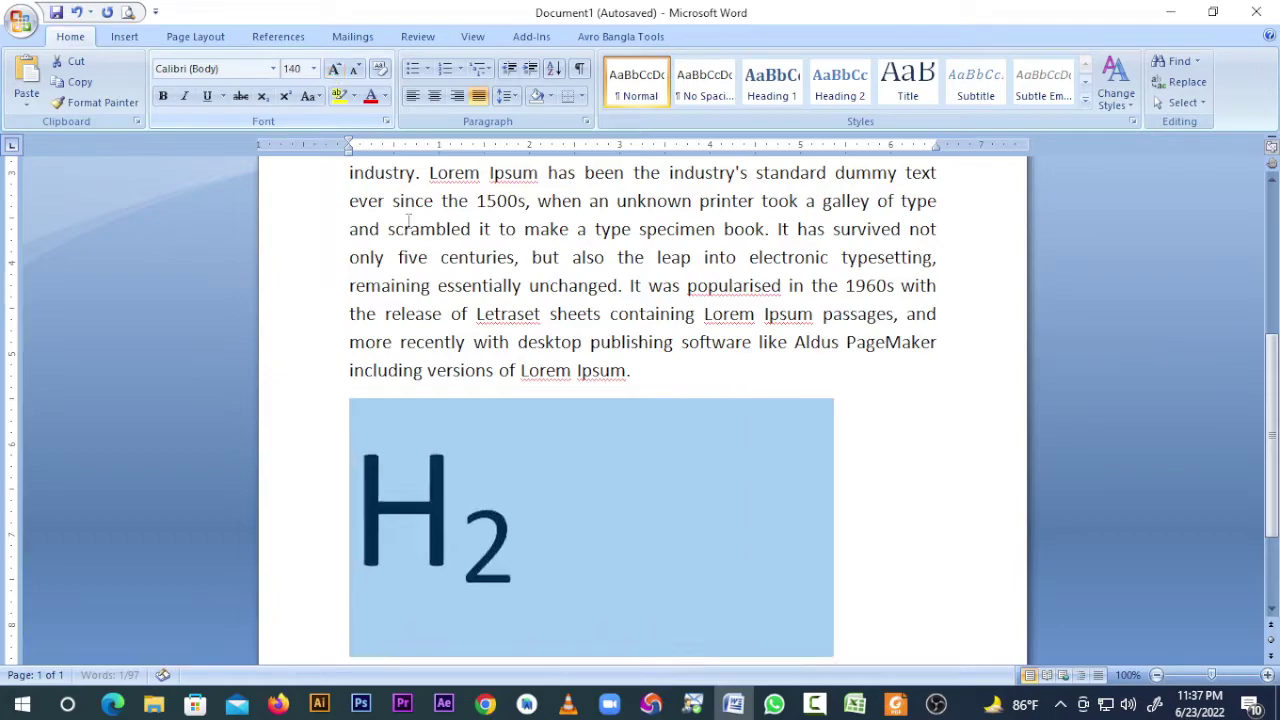
click(576, 592)
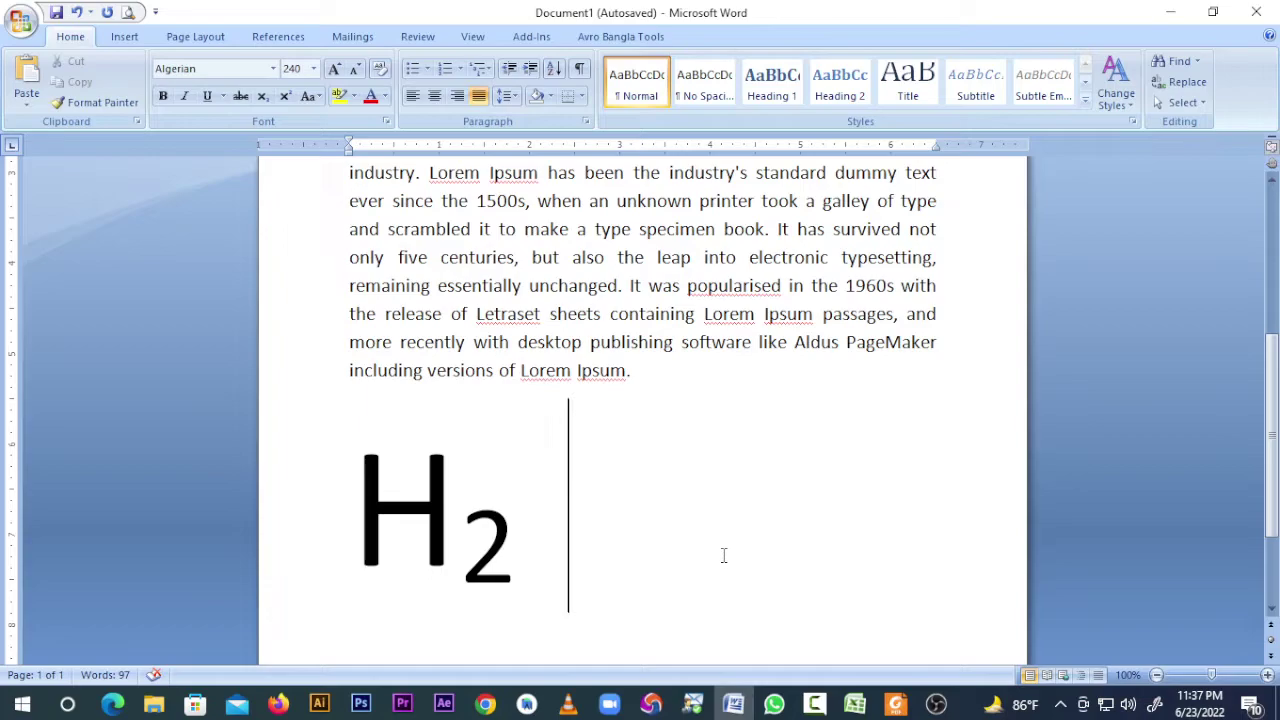
Type O2 after H₂ and make the final 2 subscript, giving H₂O₂.
text(O)
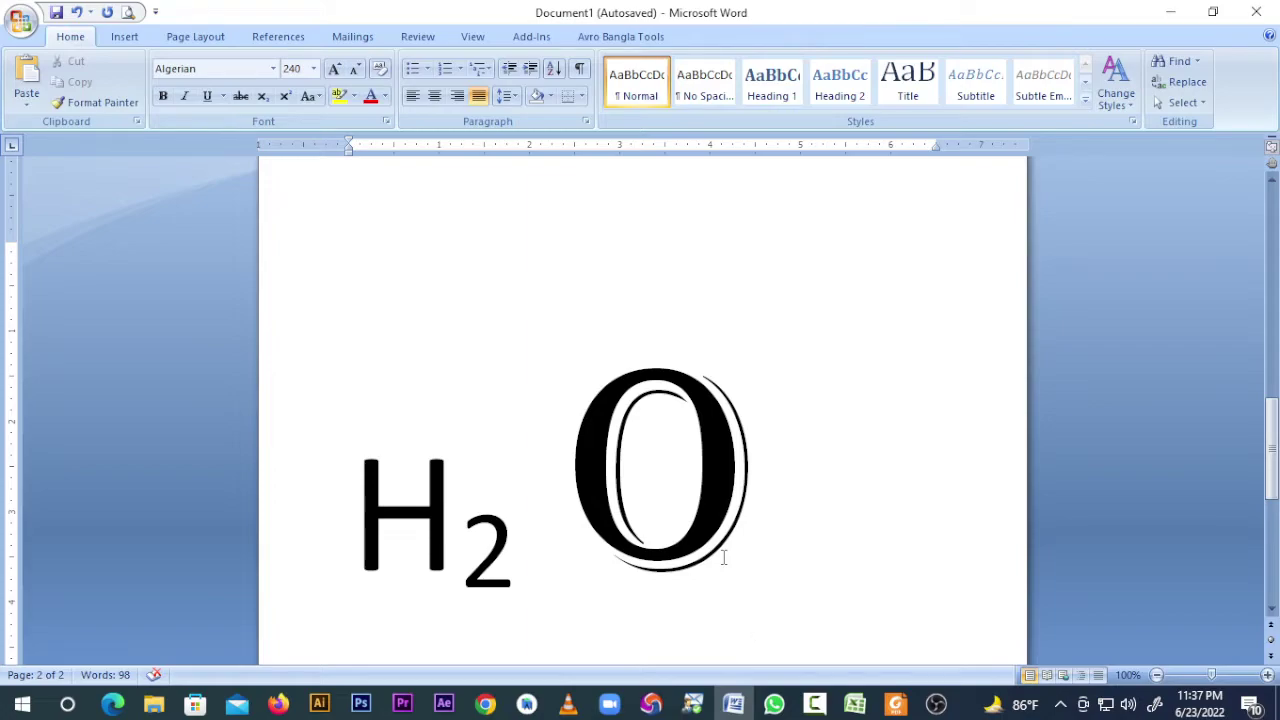
text(2)
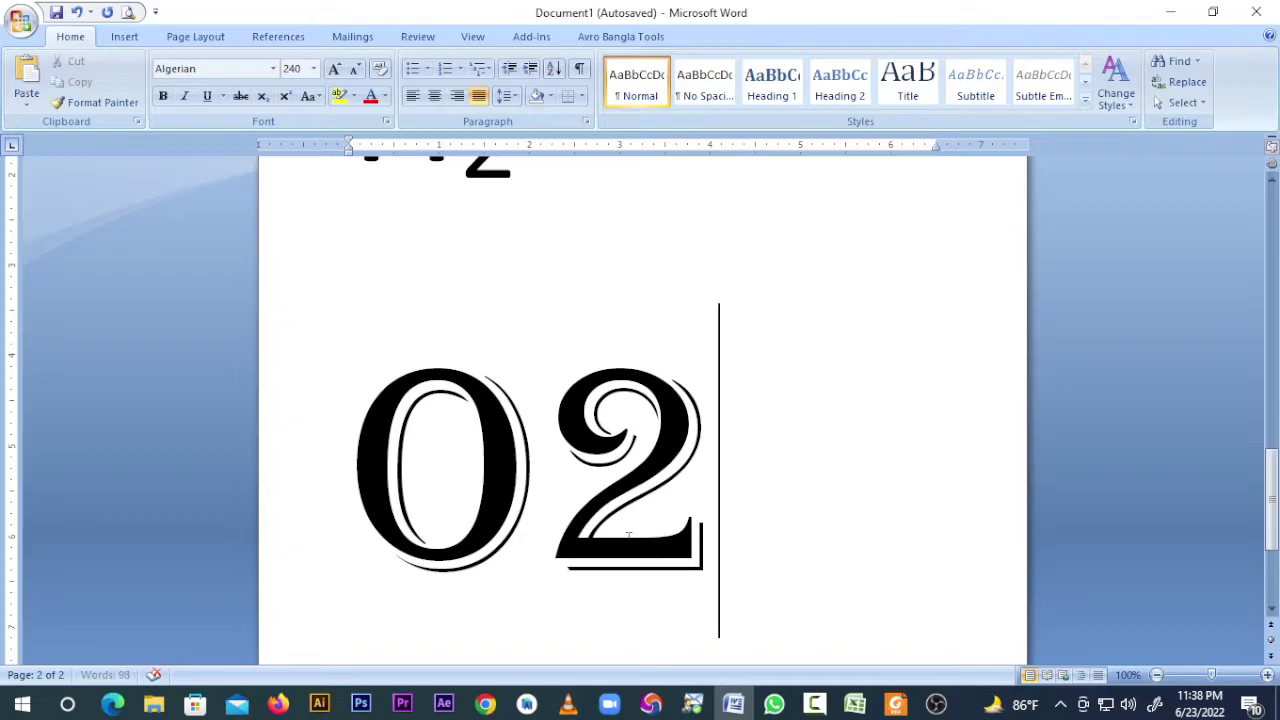
drag(629, 537, 560, 540)
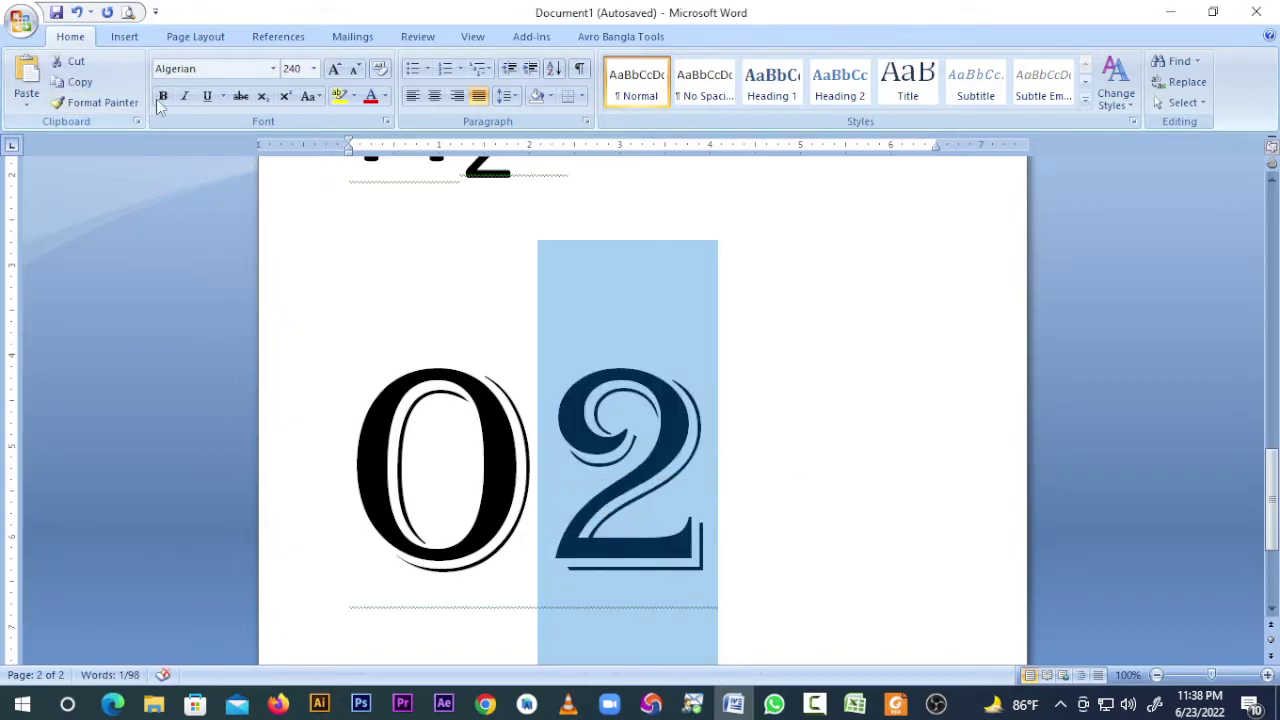
click(265, 99)
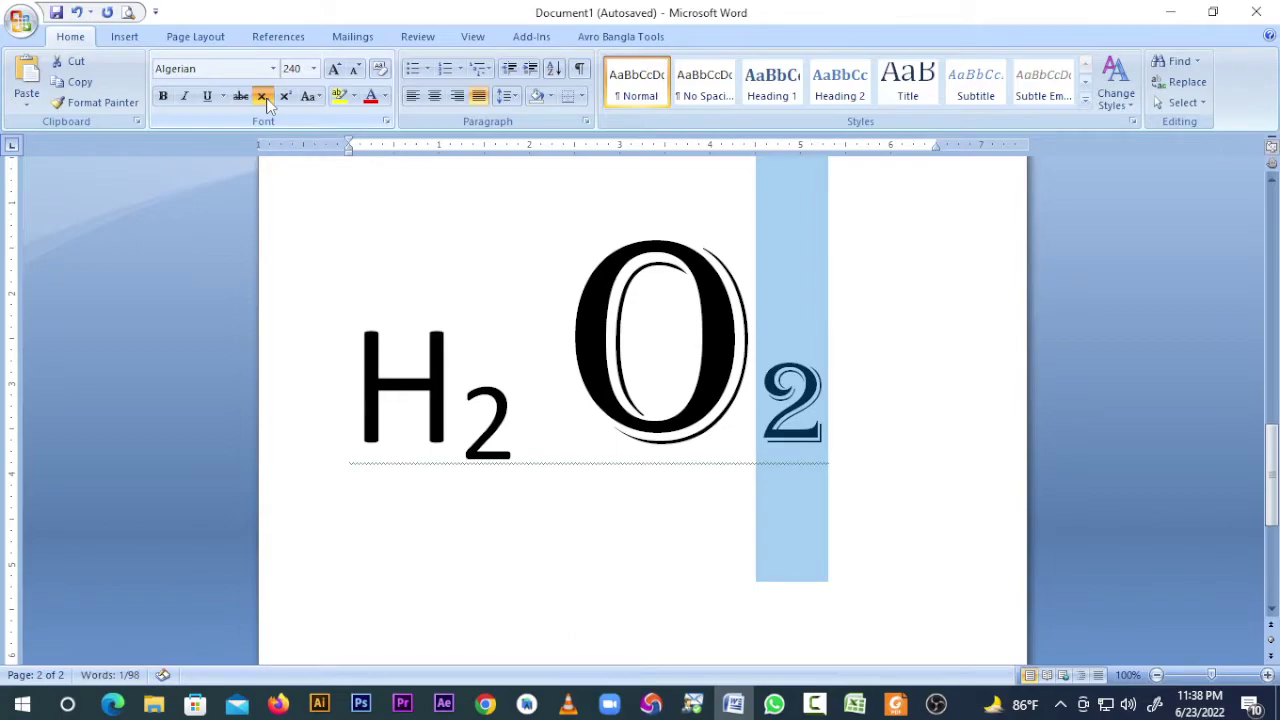
click(857, 443)
Start a new line below H₂O₂ and shrink the font size to 140.
key(Return)
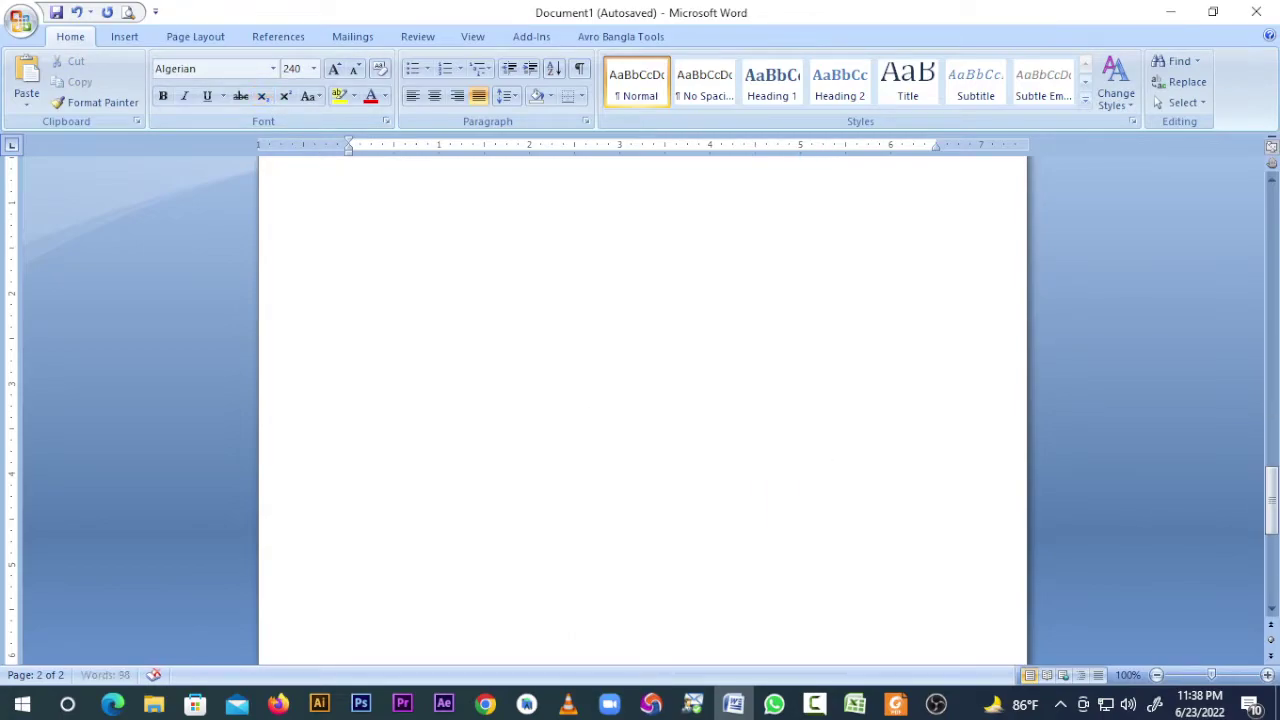
key(Return)
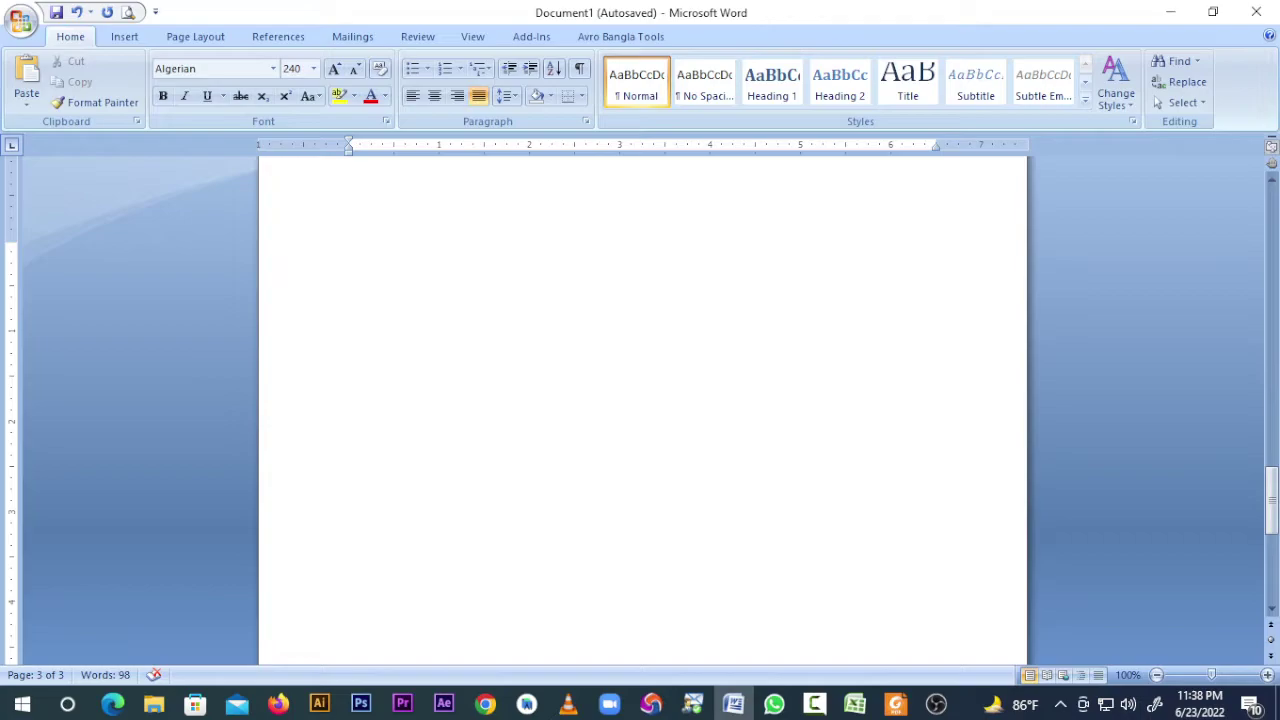
click(355, 69)
click(355, 69)
click(355, 69)
click(355, 69)
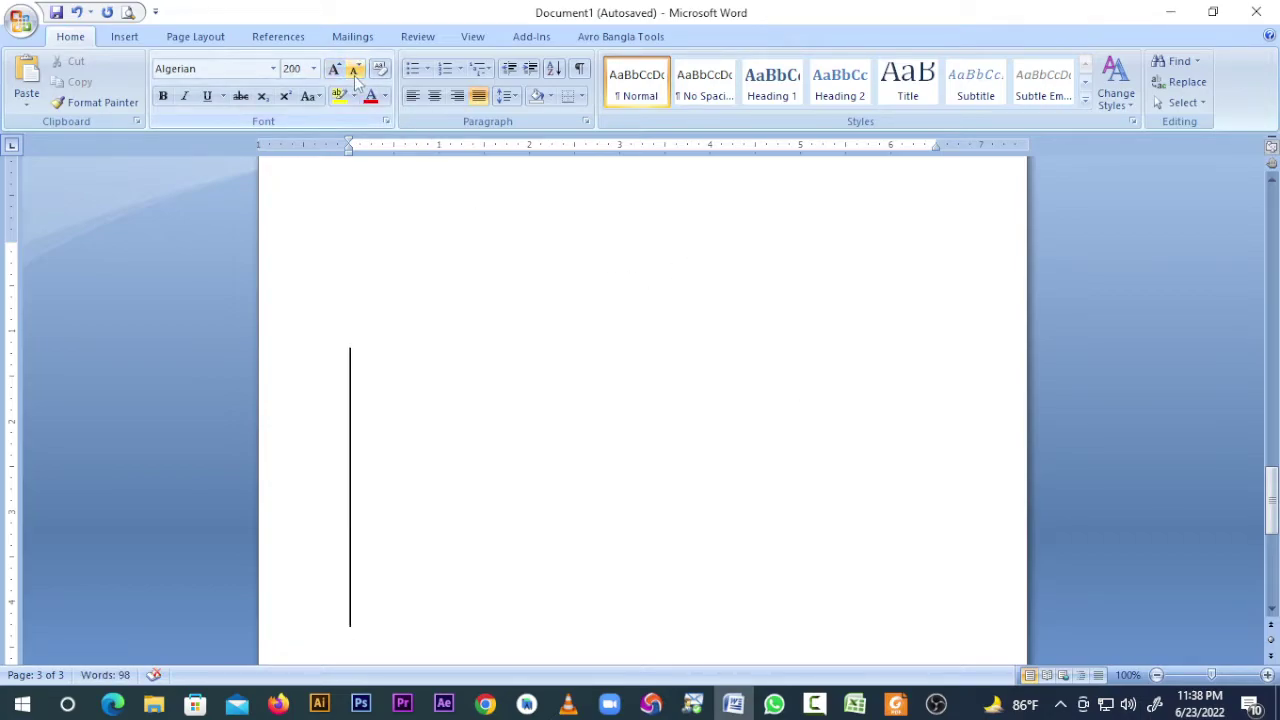
click(355, 69)
click(355, 69)
click(355, 69)
click(355, 69)
click(355, 69)
click(355, 69)
Type the formula (A+B) followed by 2.
text(A)
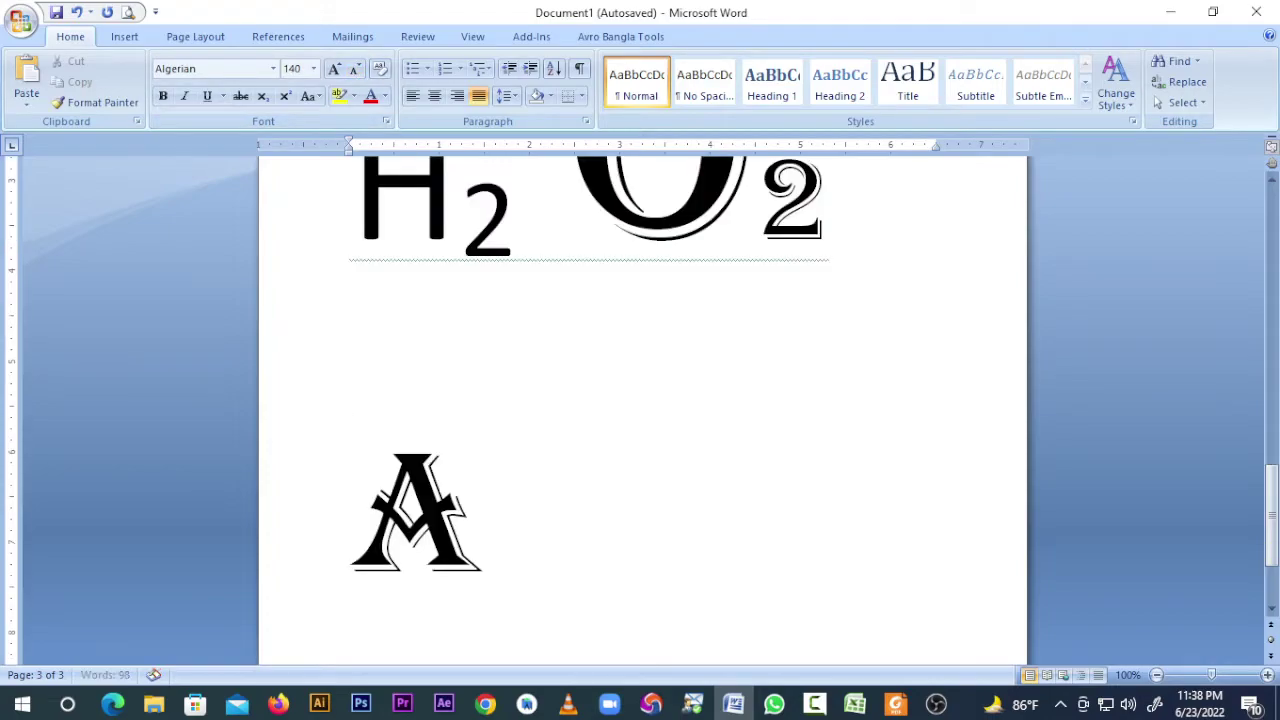
text(+)
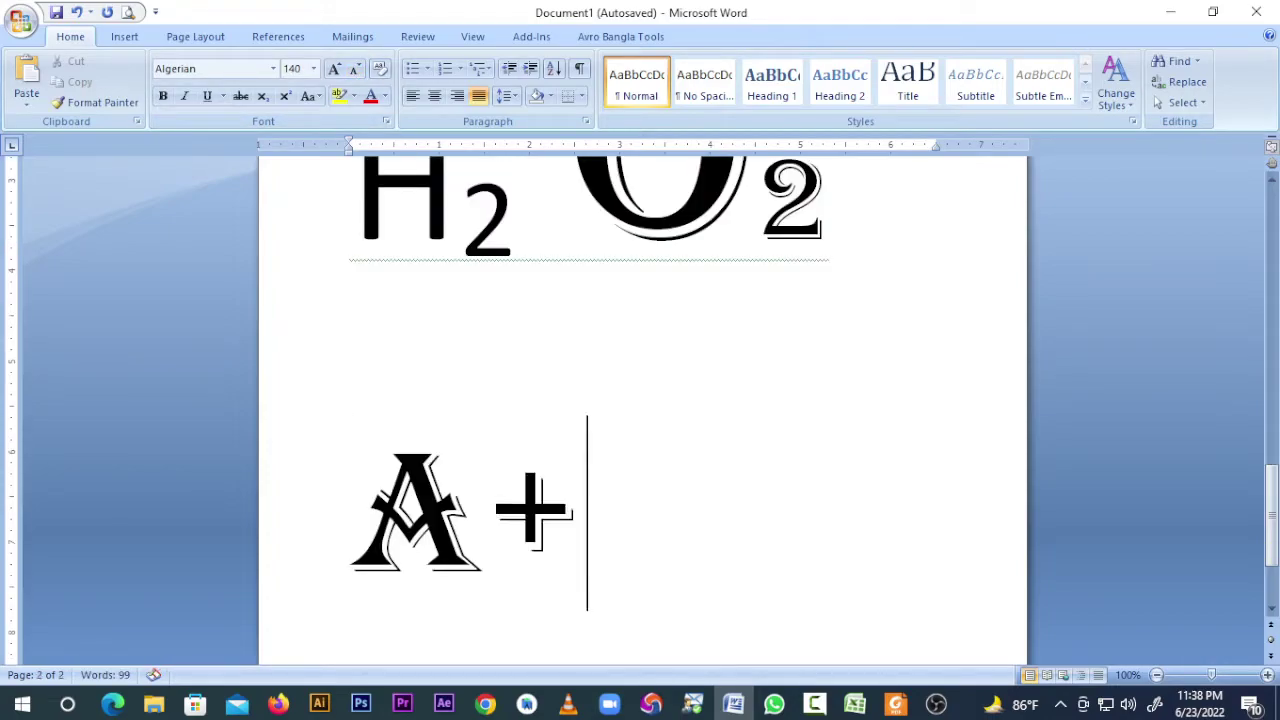
key(Return)
key(BackSpace)
key(BackSpace)
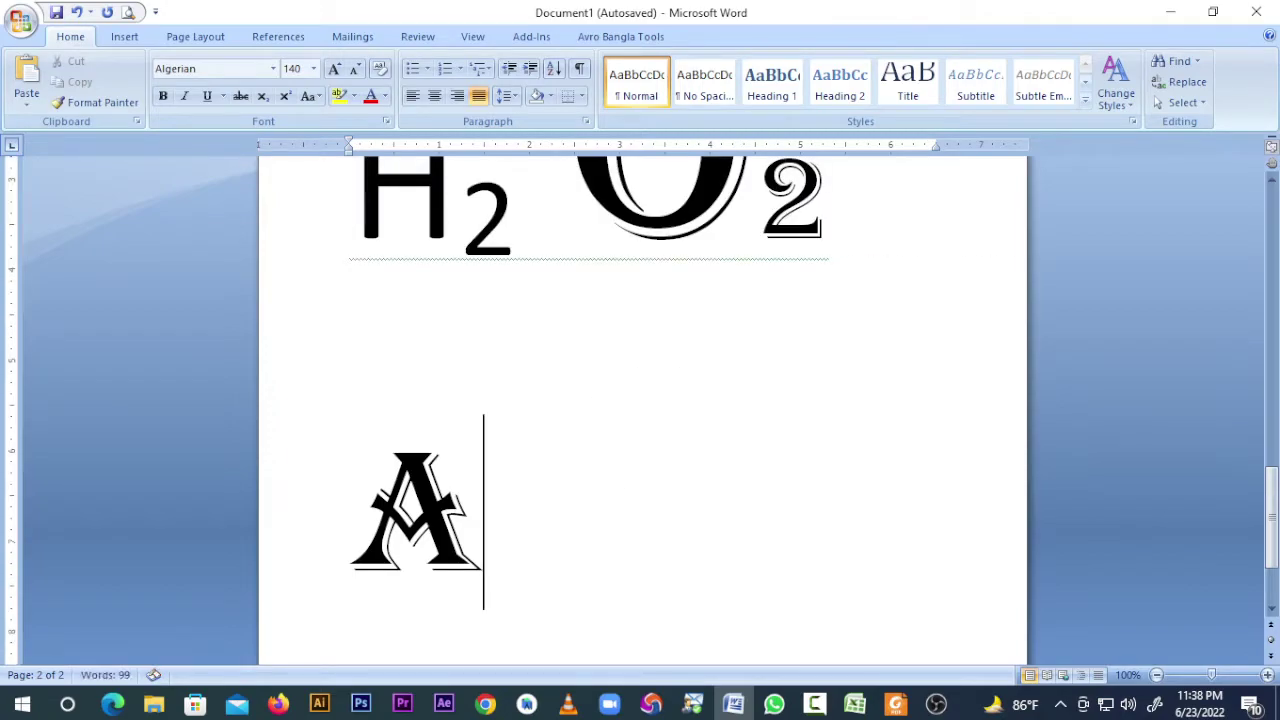
text(+A)
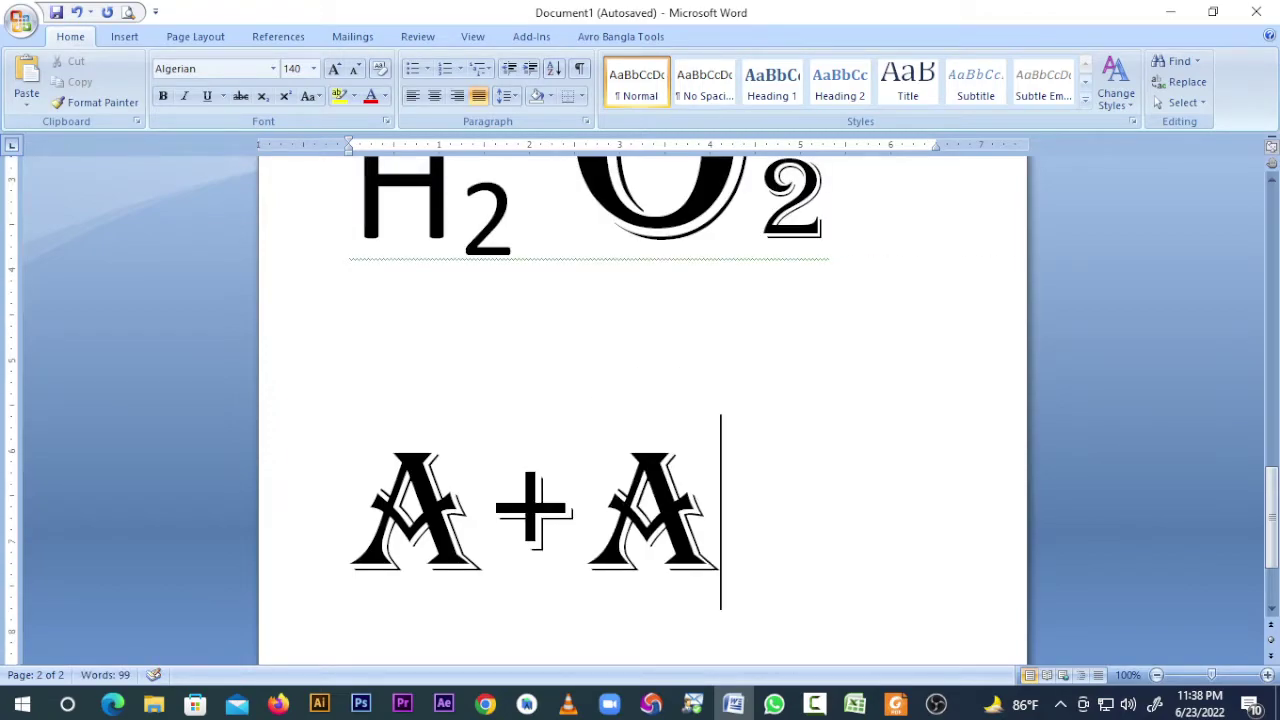
key(BackSpace)
text(B)
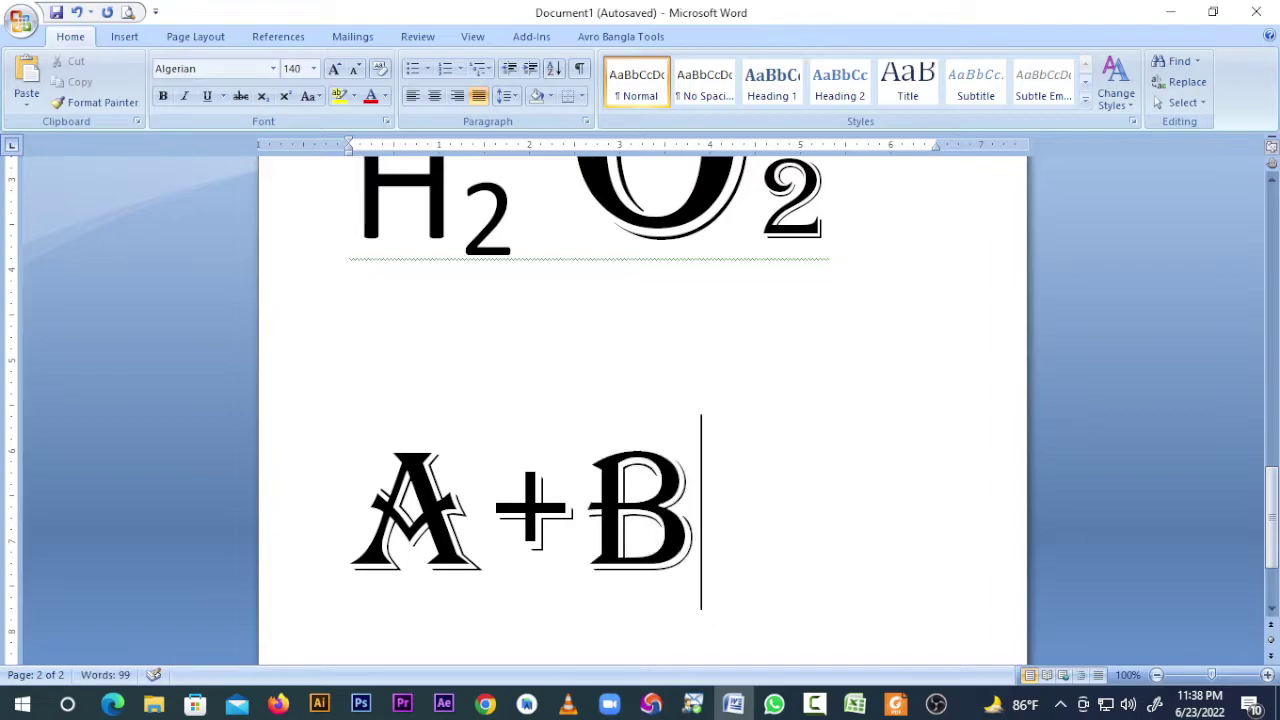
text())
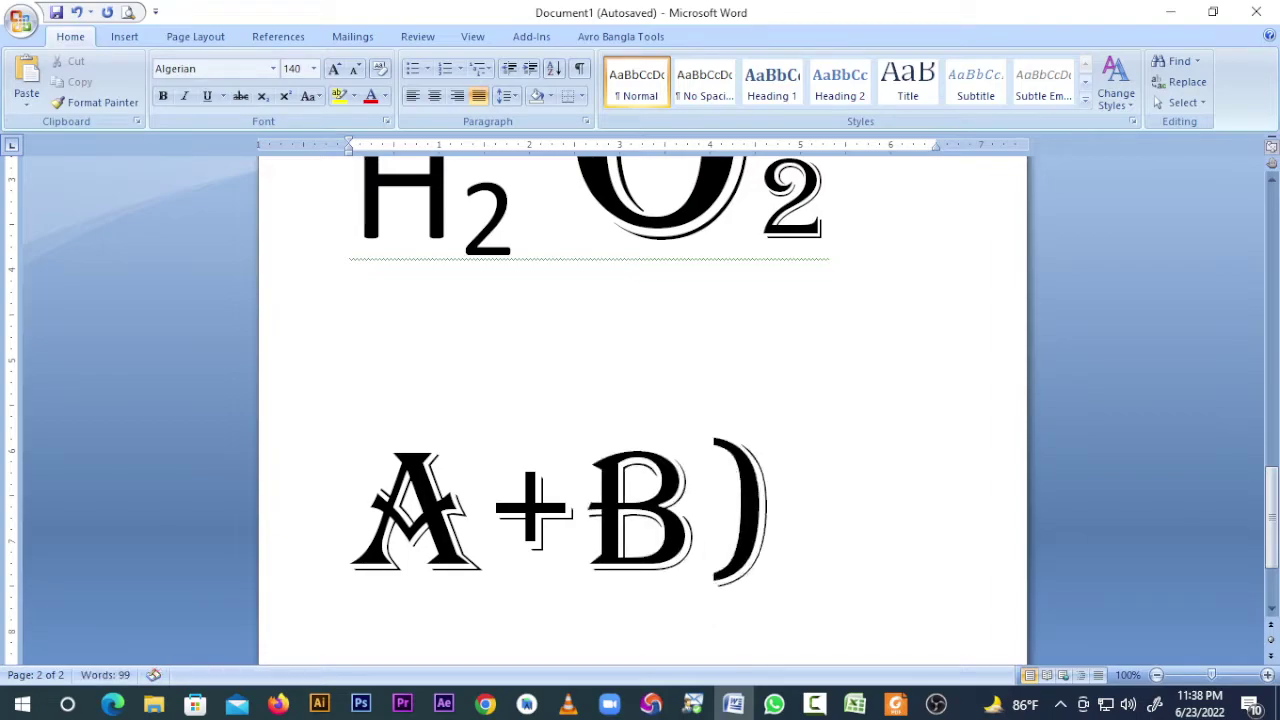
click(320, 523)
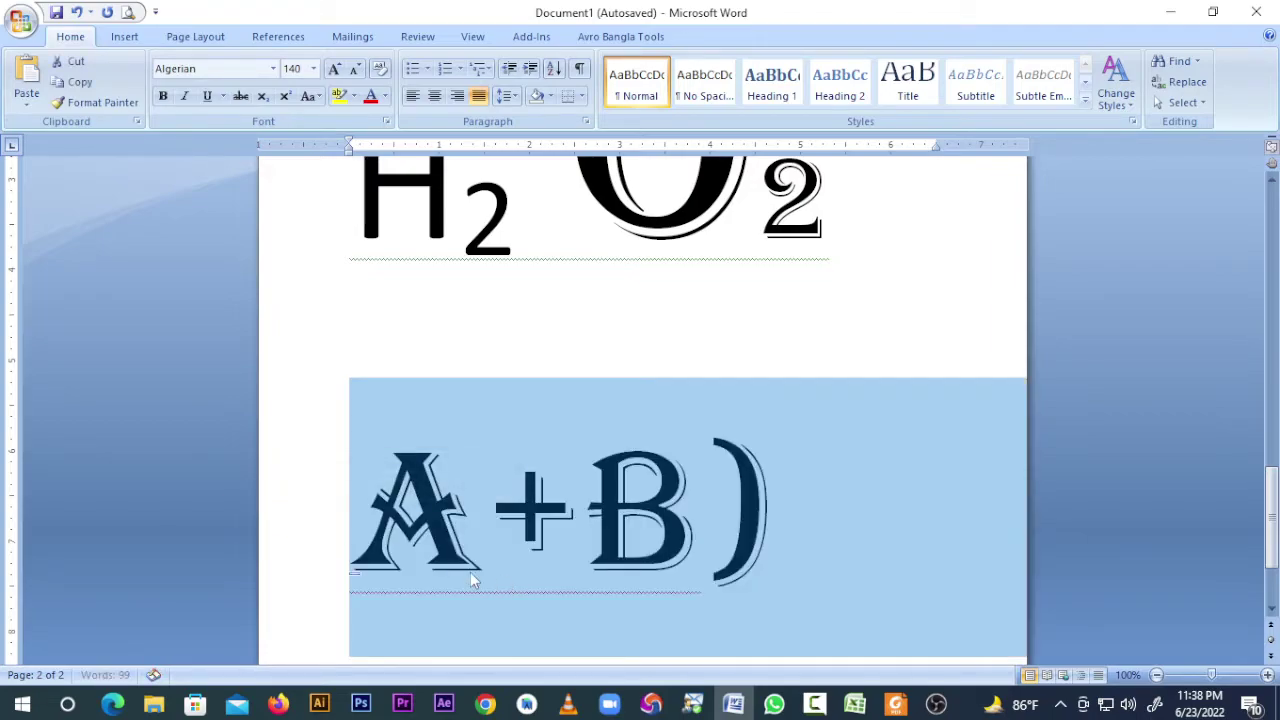
key(Left)
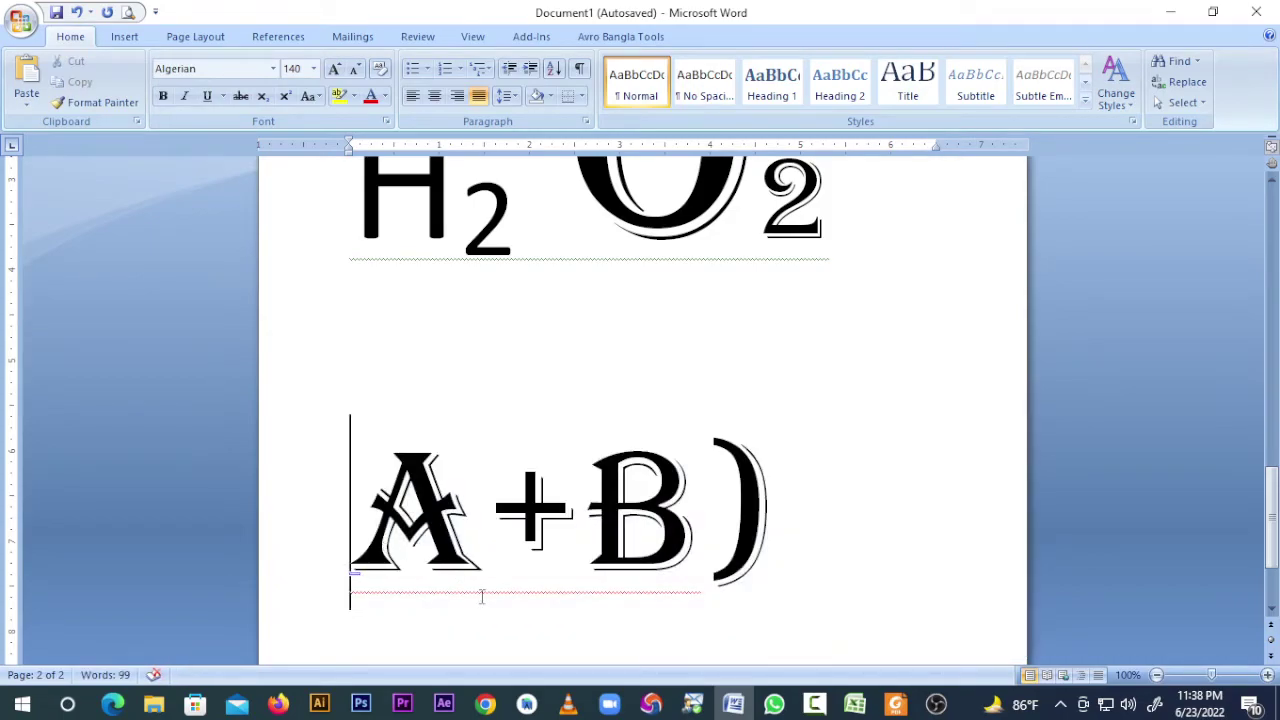
text(()
click(894, 529)
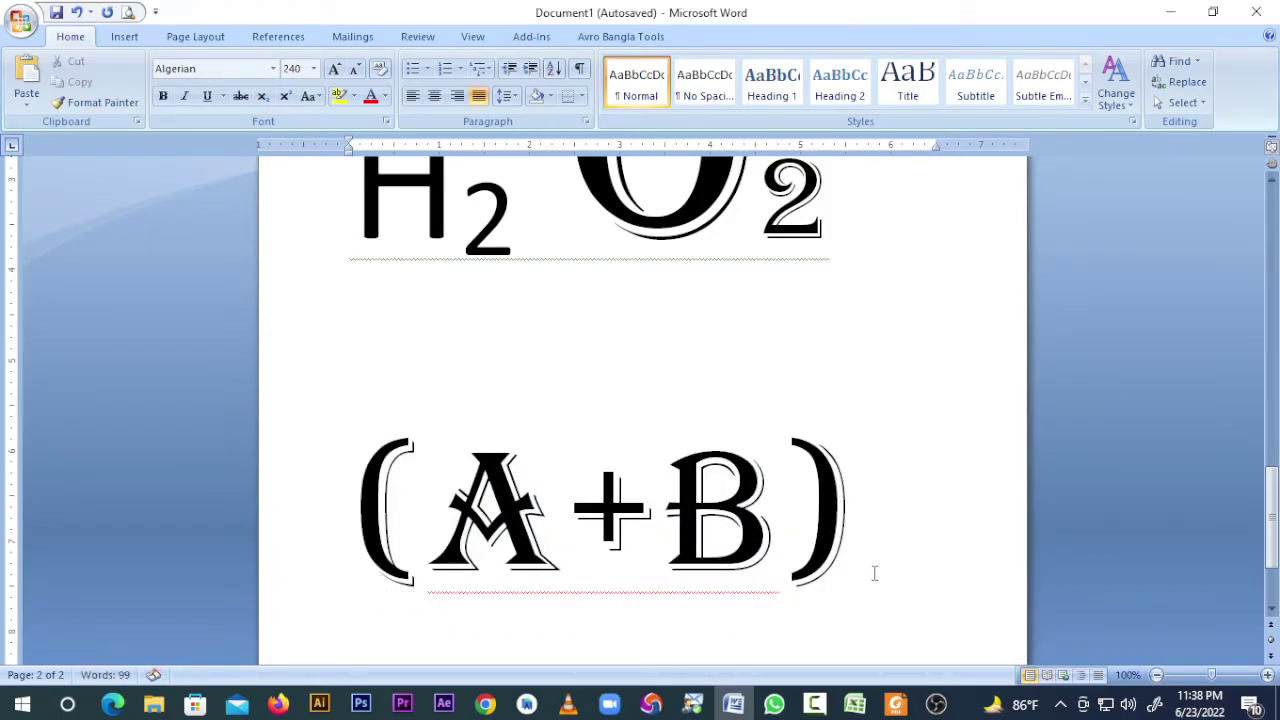
click(860, 543)
key(Return)
text(2)
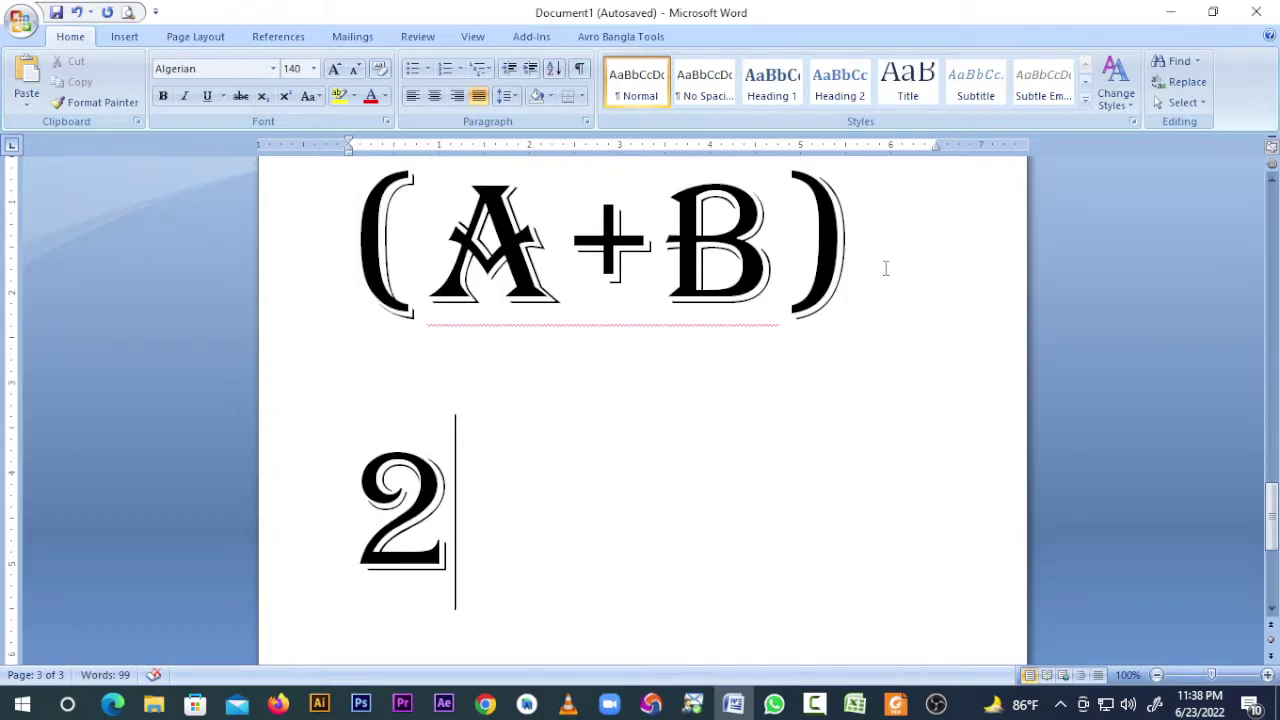
Shrink the (A+B)2 formula to 130 pt so it fits one line.
key(shift+Right)
shift+click(269, 314)
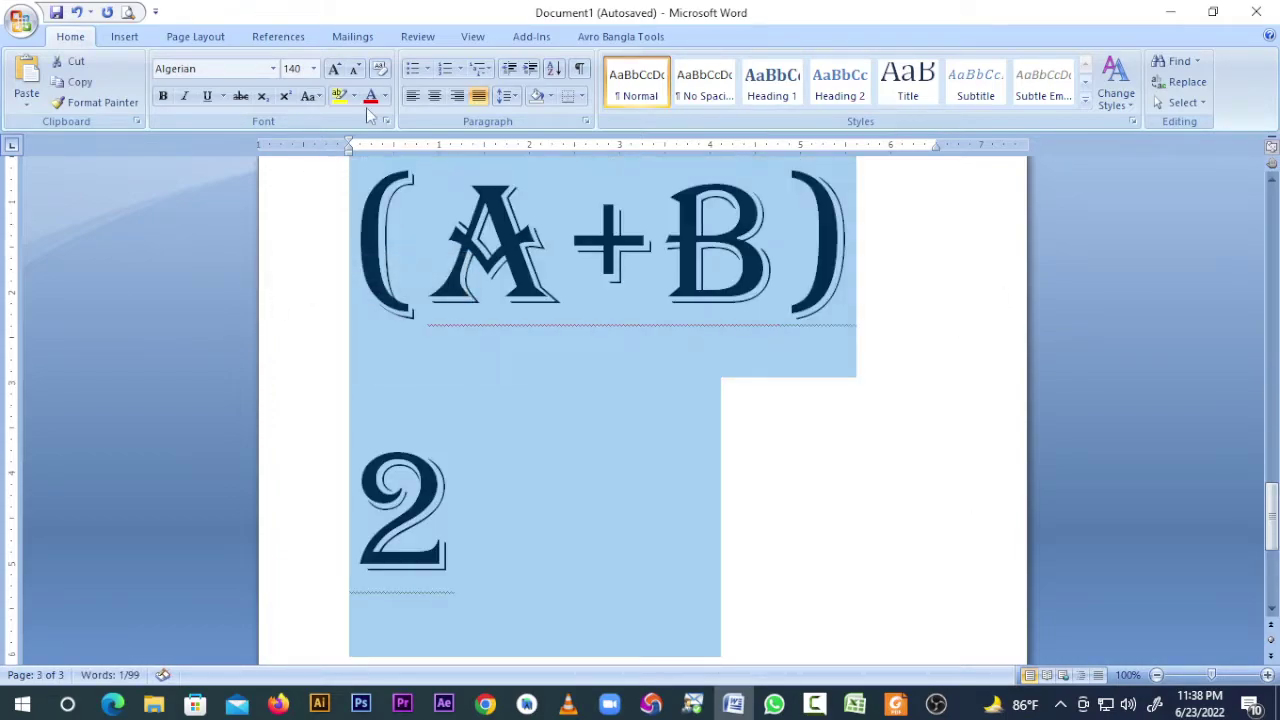
click(354, 70)
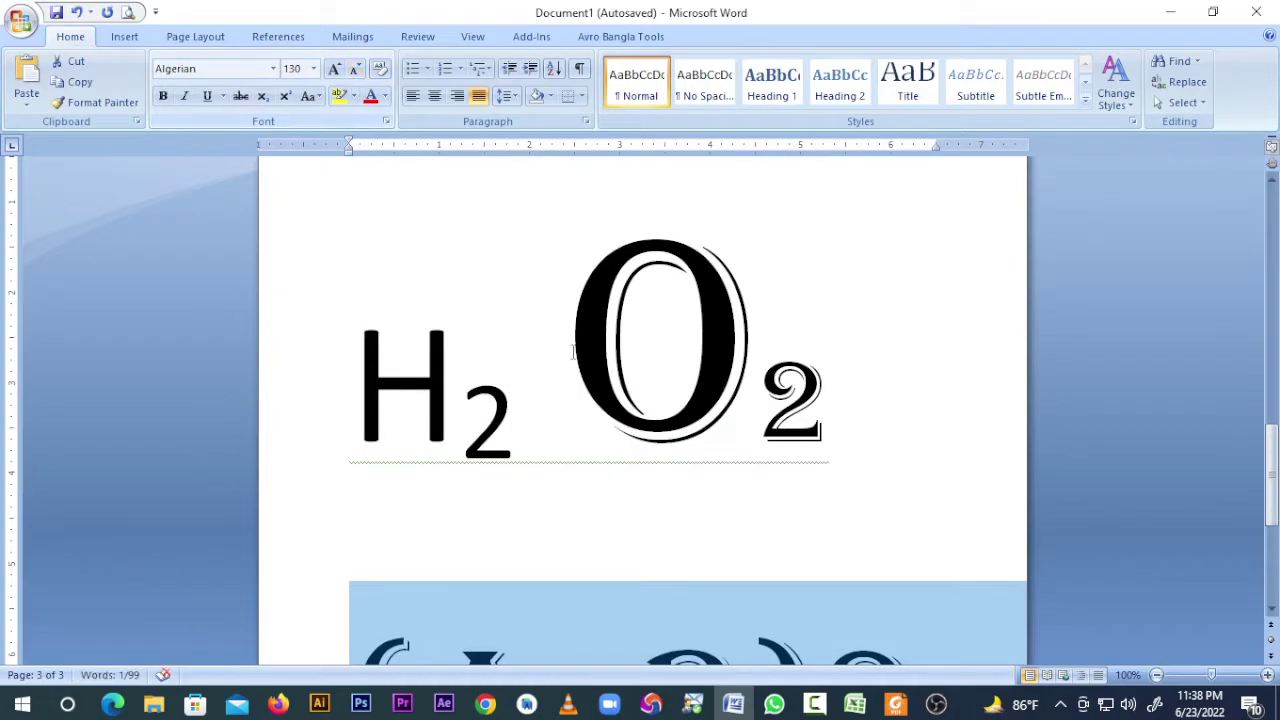
scroll(714, 444, down, 2)
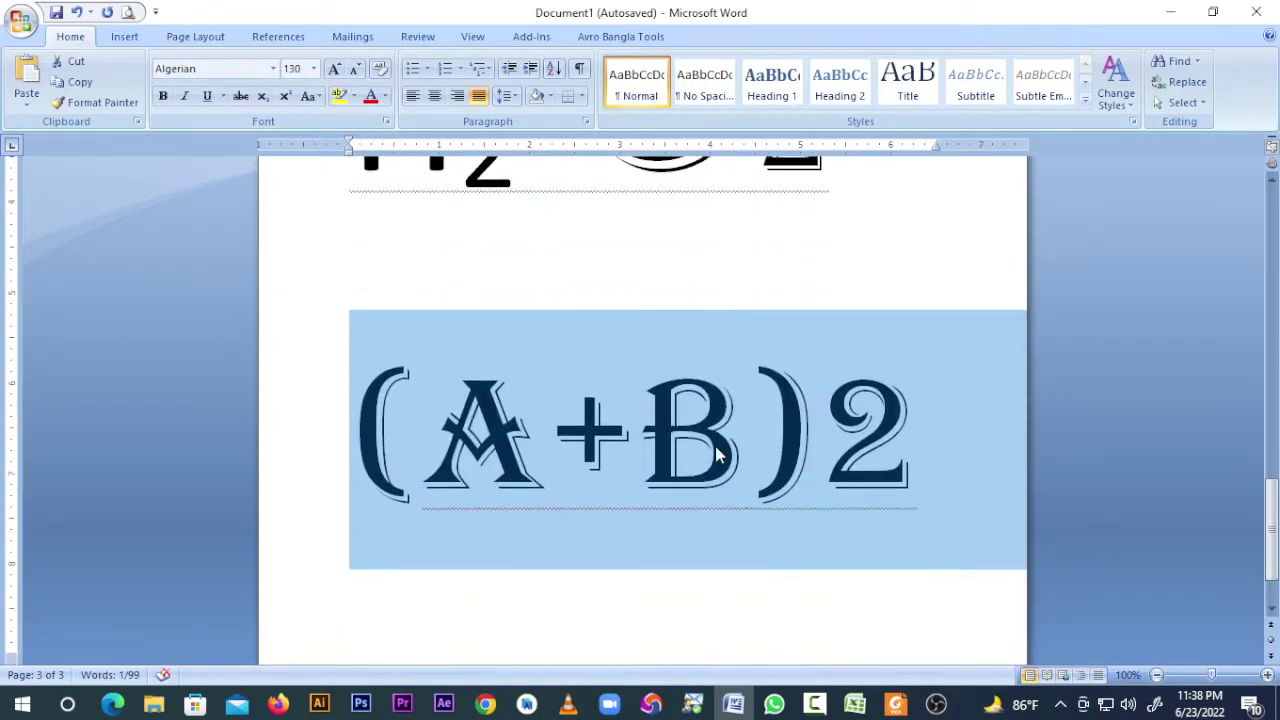
click(799, 547)
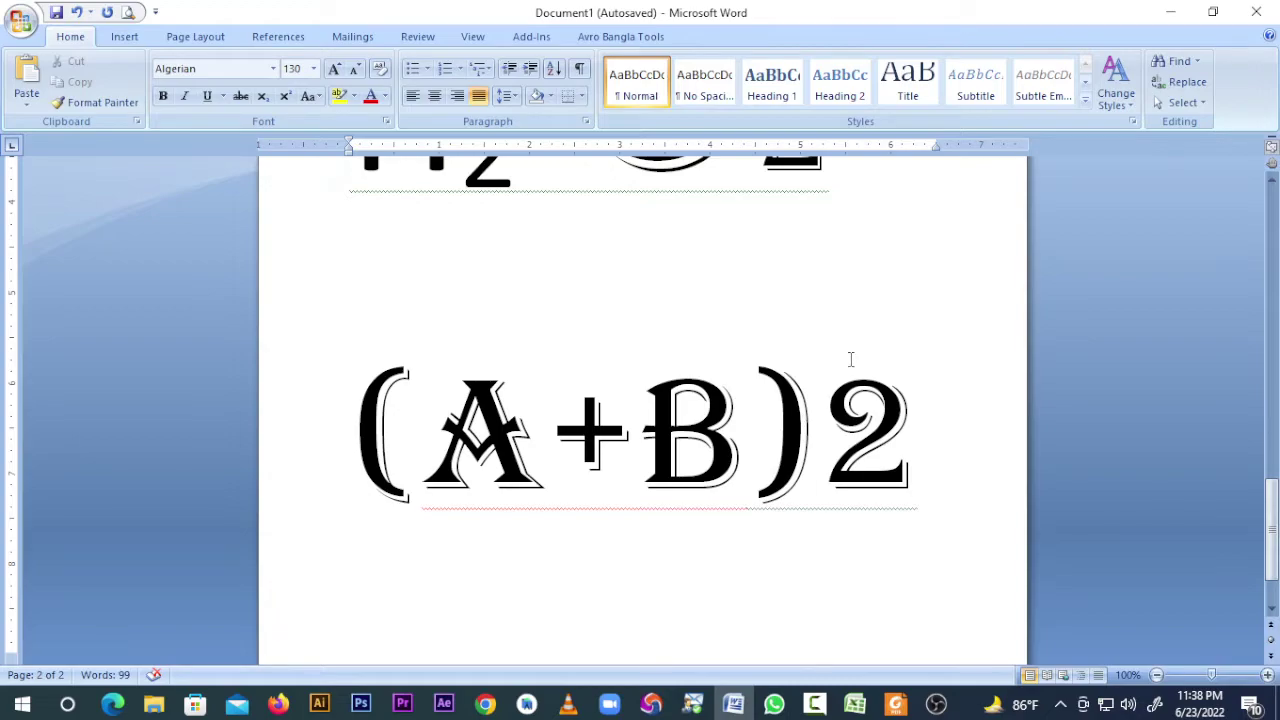
Make the 2 after (A+B) superscript, then select the whole (A+B)² line.
click(886, 443)
double_click(886, 443)
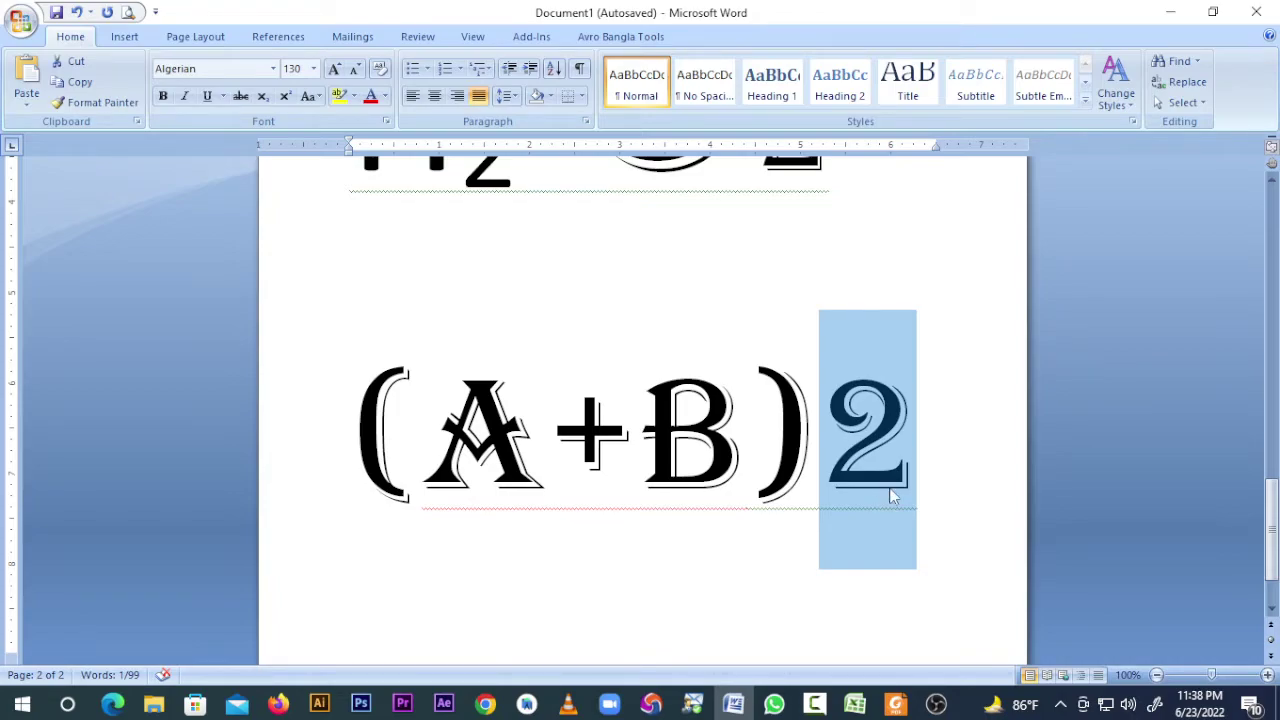
click(285, 99)
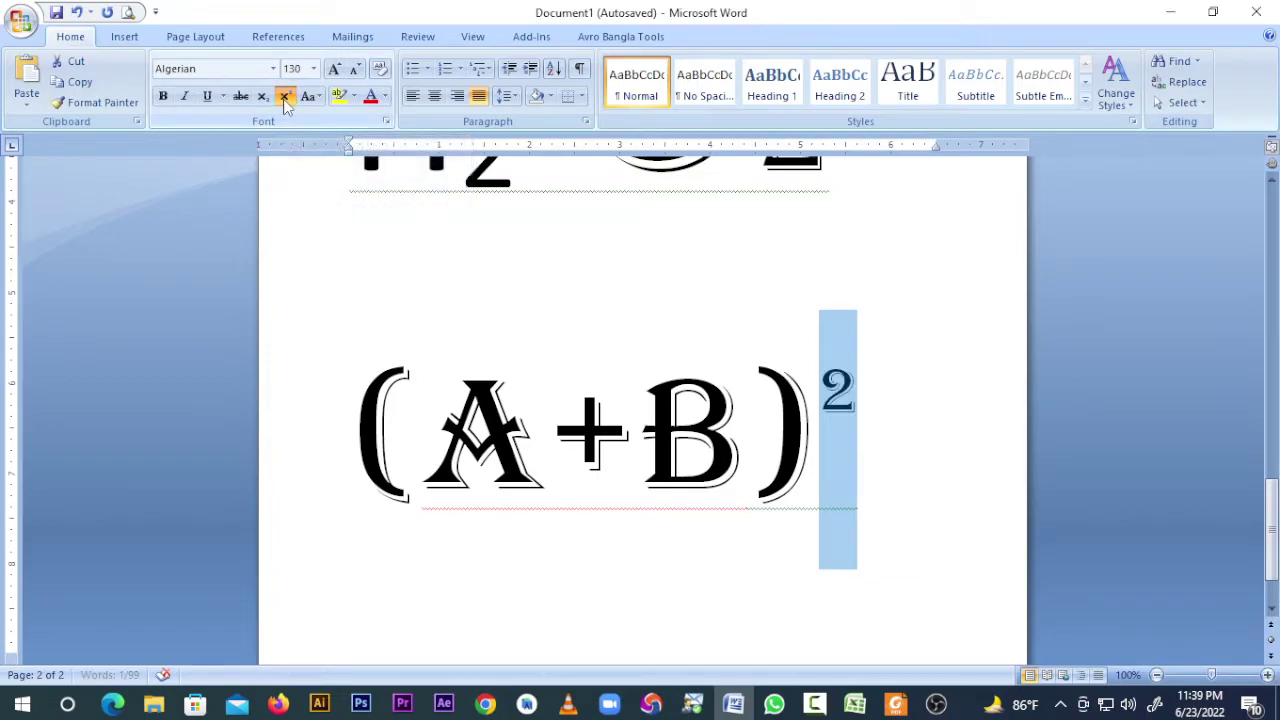
click(826, 458)
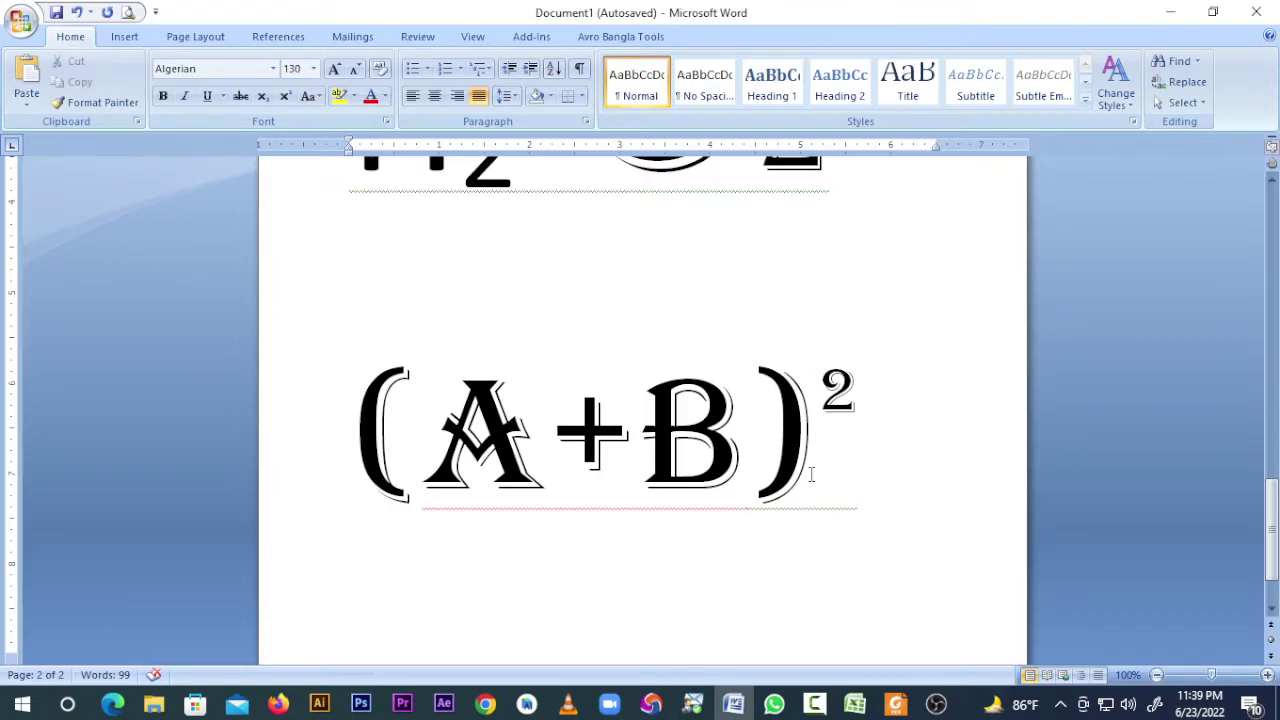
click(912, 461)
click(891, 460)
triple_click(891, 460)
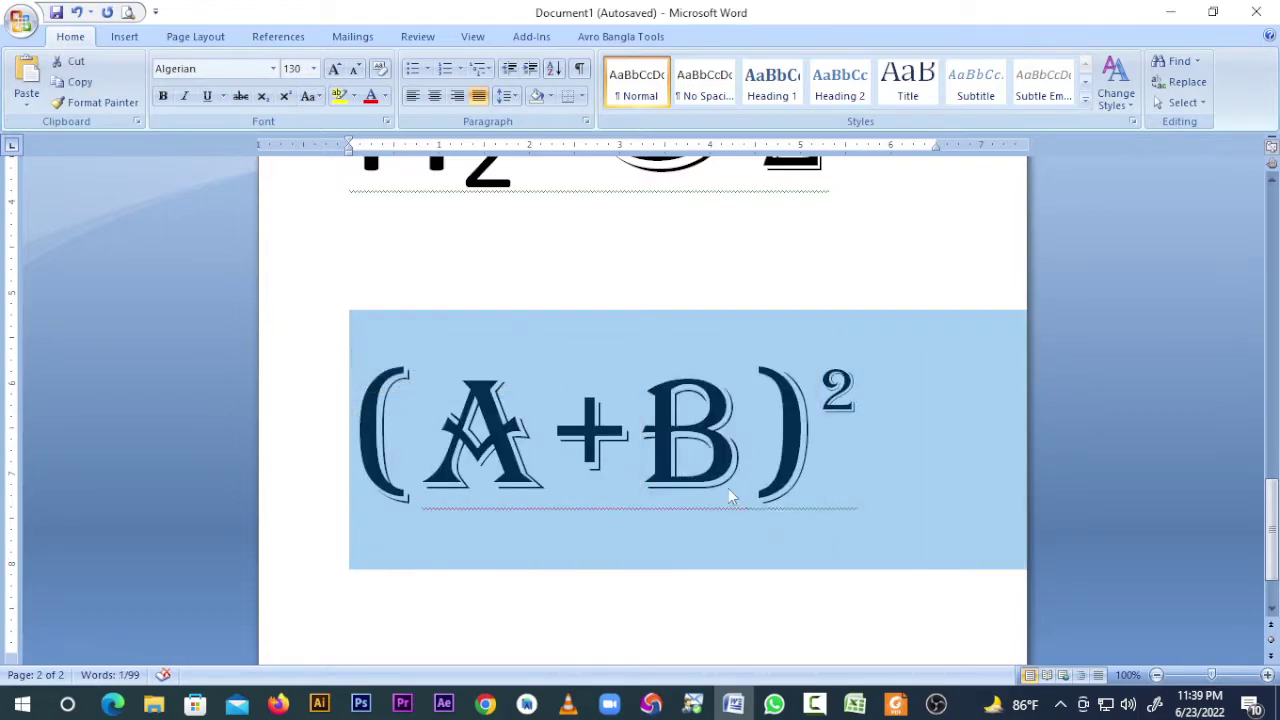
Dismiss Page Setup and scroll back to the BANGLADESH IS A SMALL COUNTRY. heading.
double_click(308, 146)
scroll(686, 577, down, 1)
scroll(700, 577, up, 3)
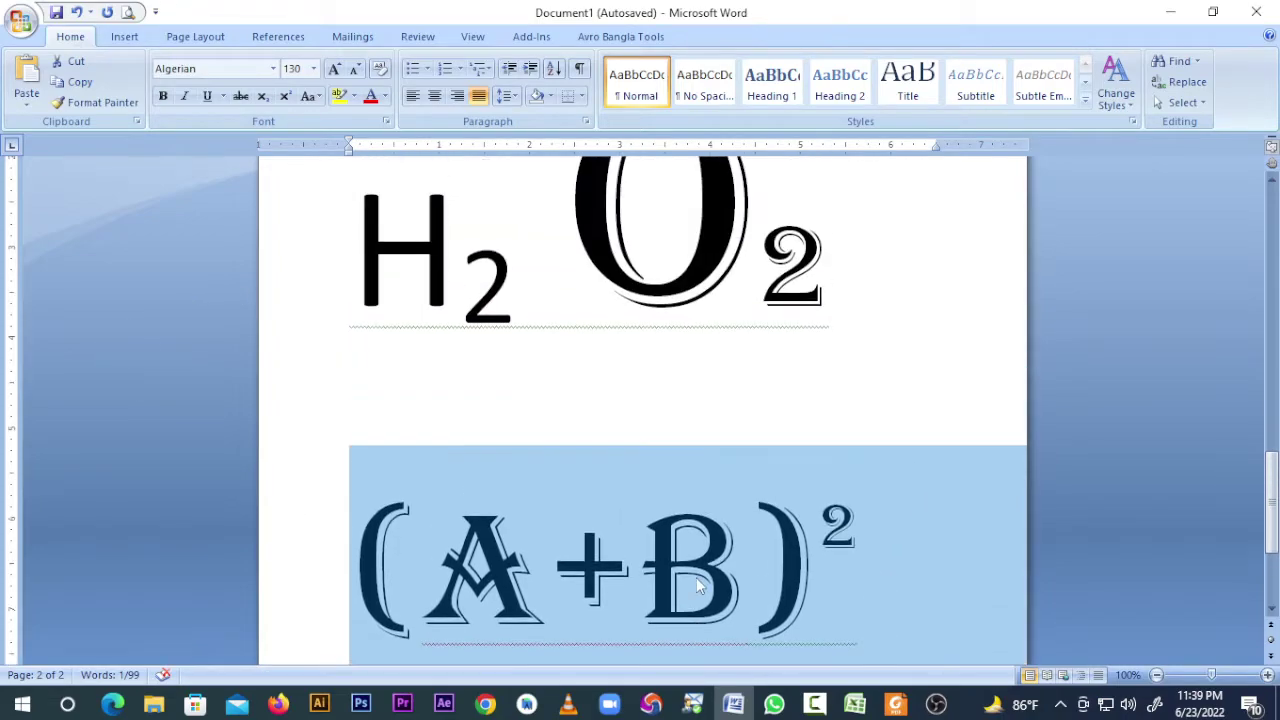
scroll(697, 577, up, 5)
scroll(697, 577, down, 2)
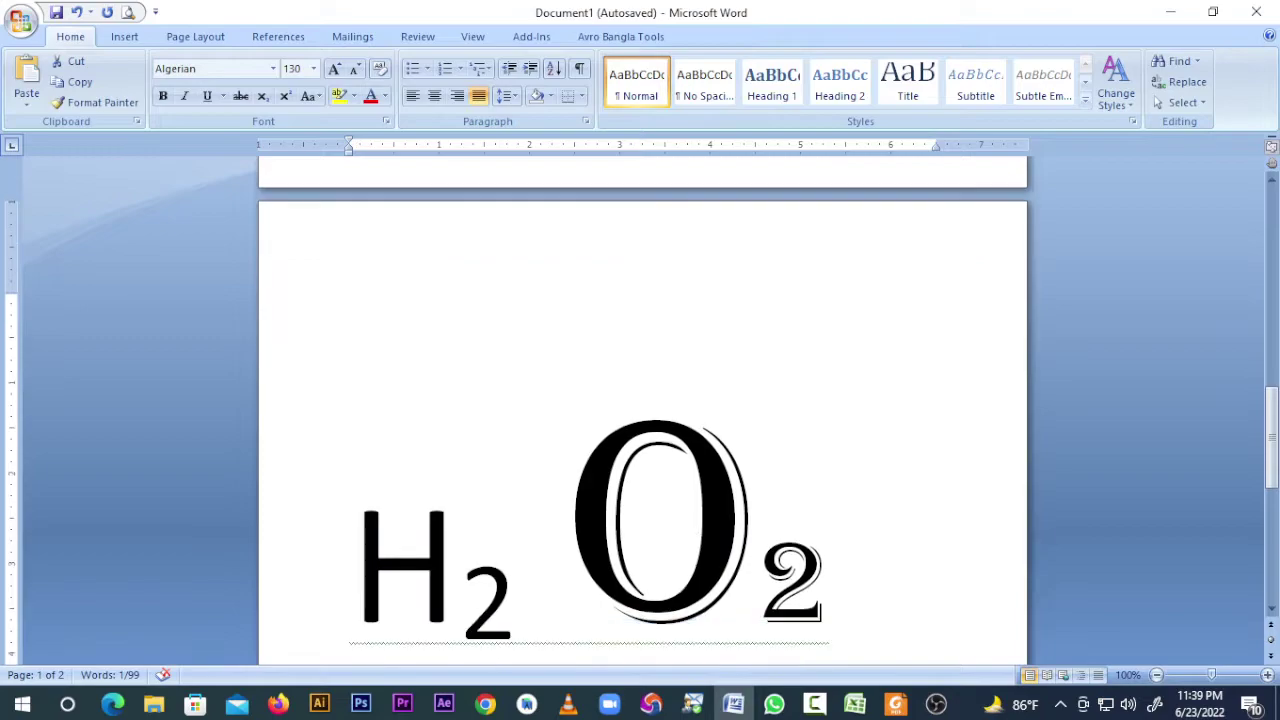
scroll(697, 571, down, 2)
scroll(697, 571, up, 6)
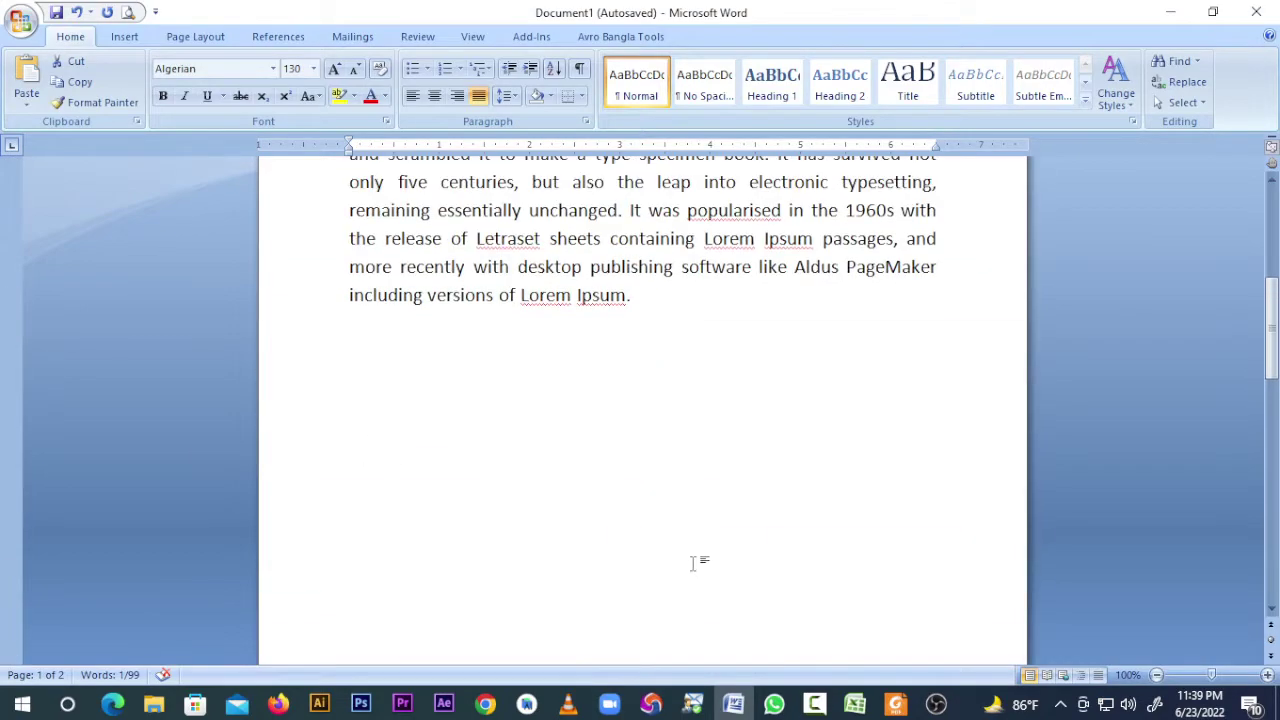
scroll(697, 563, up, 7)
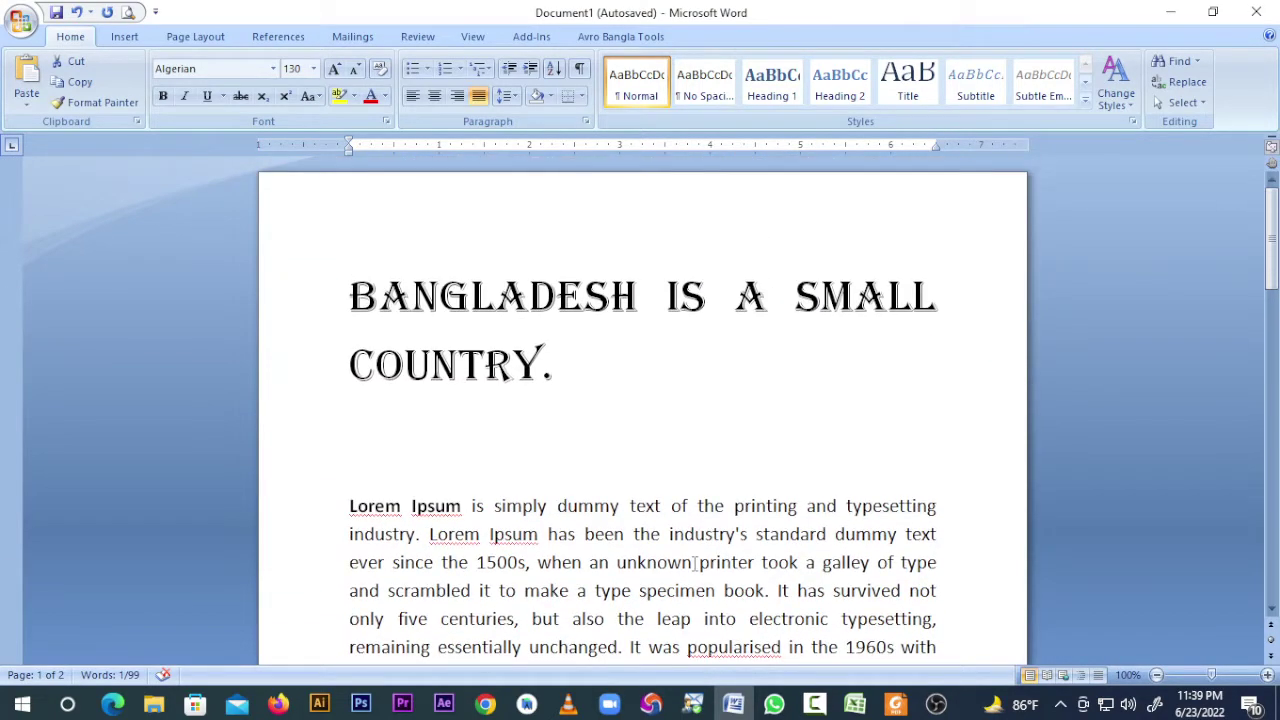
Set the page orientation to Landscape from the Page Layout tab.
click(179, 36)
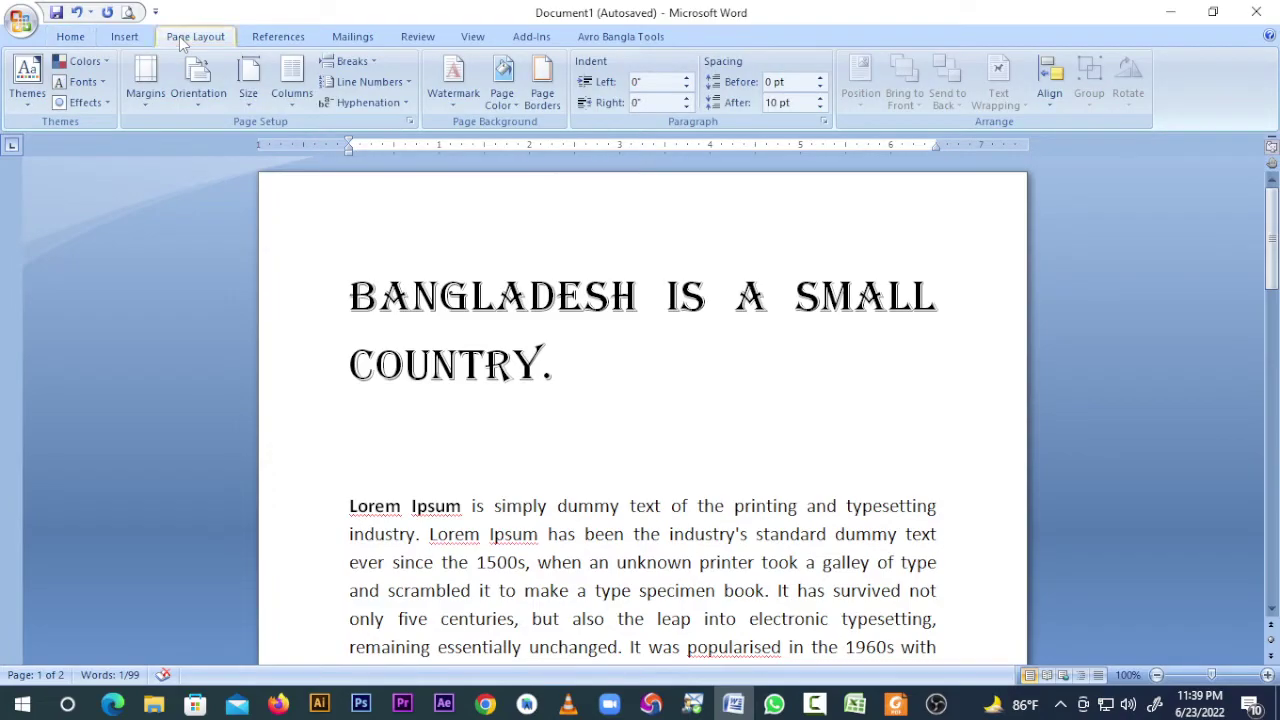
click(199, 95)
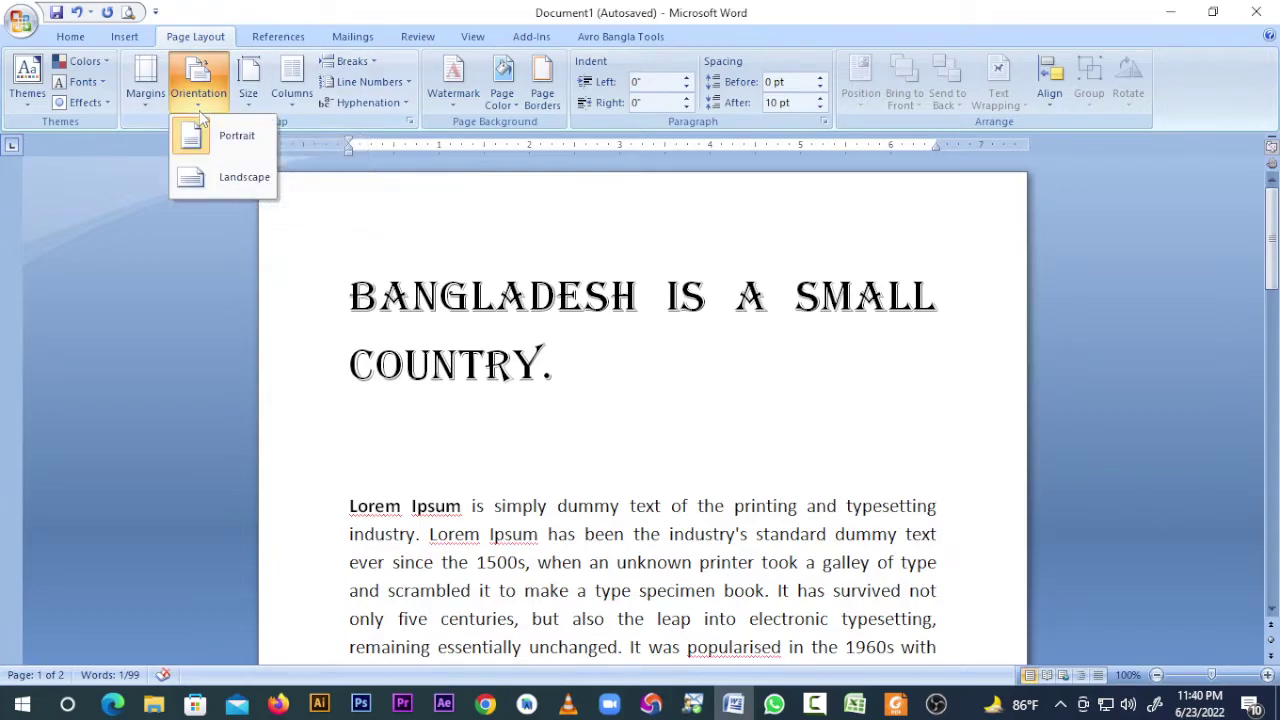
click(206, 176)
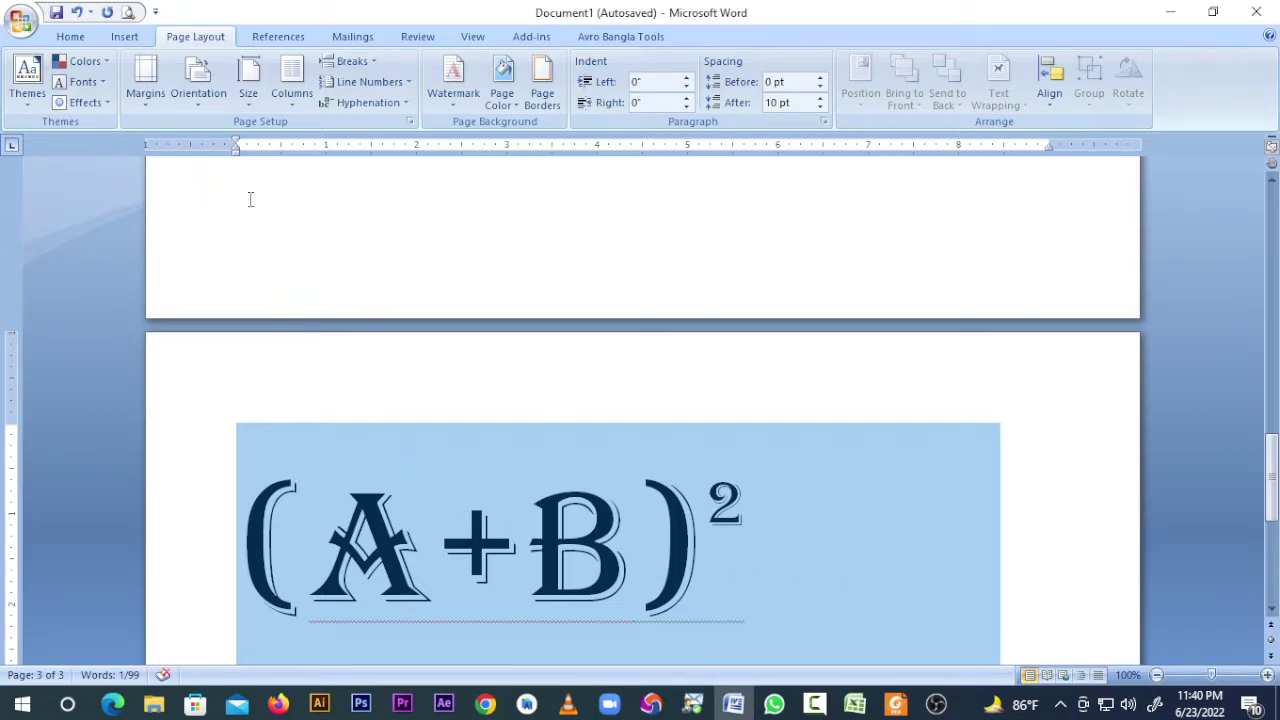
Shrink the (A+B)² equation to 90 pt and add an equals sign after it.
click(70, 36)
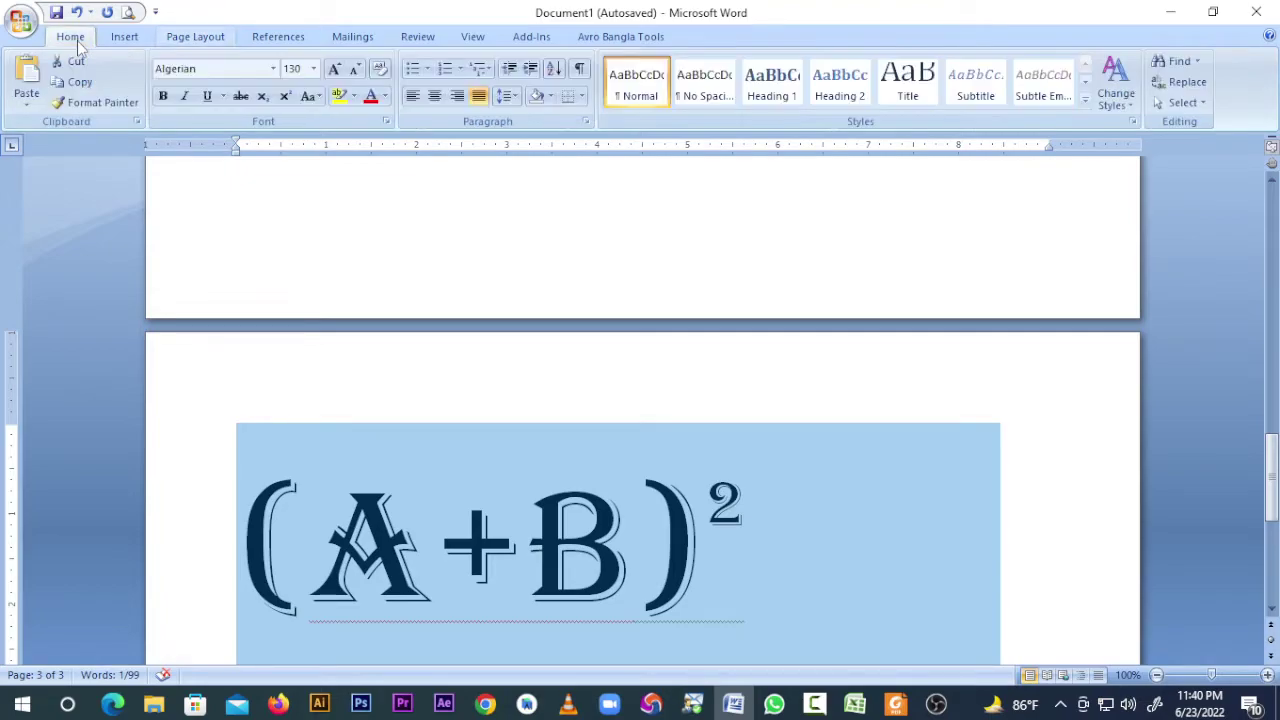
click(355, 68)
click(355, 68)
click(355, 68)
click(356, 70)
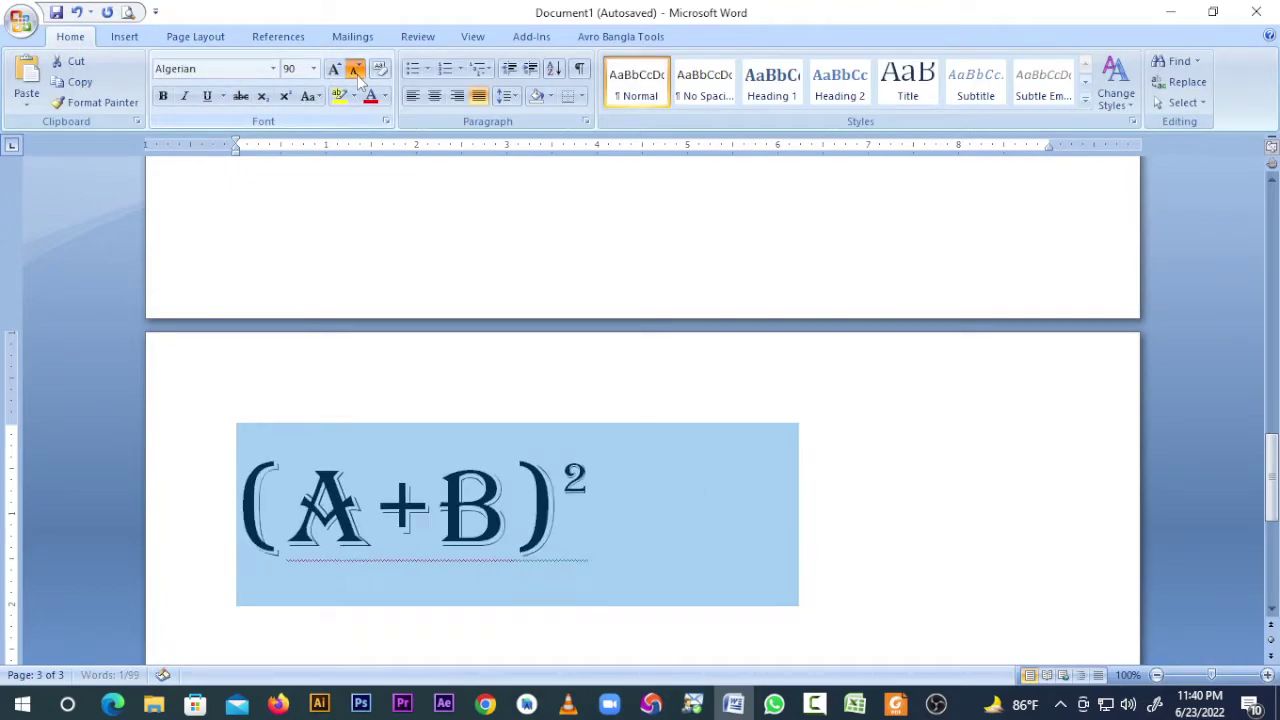
click(356, 70)
click(356, 70)
click(627, 503)
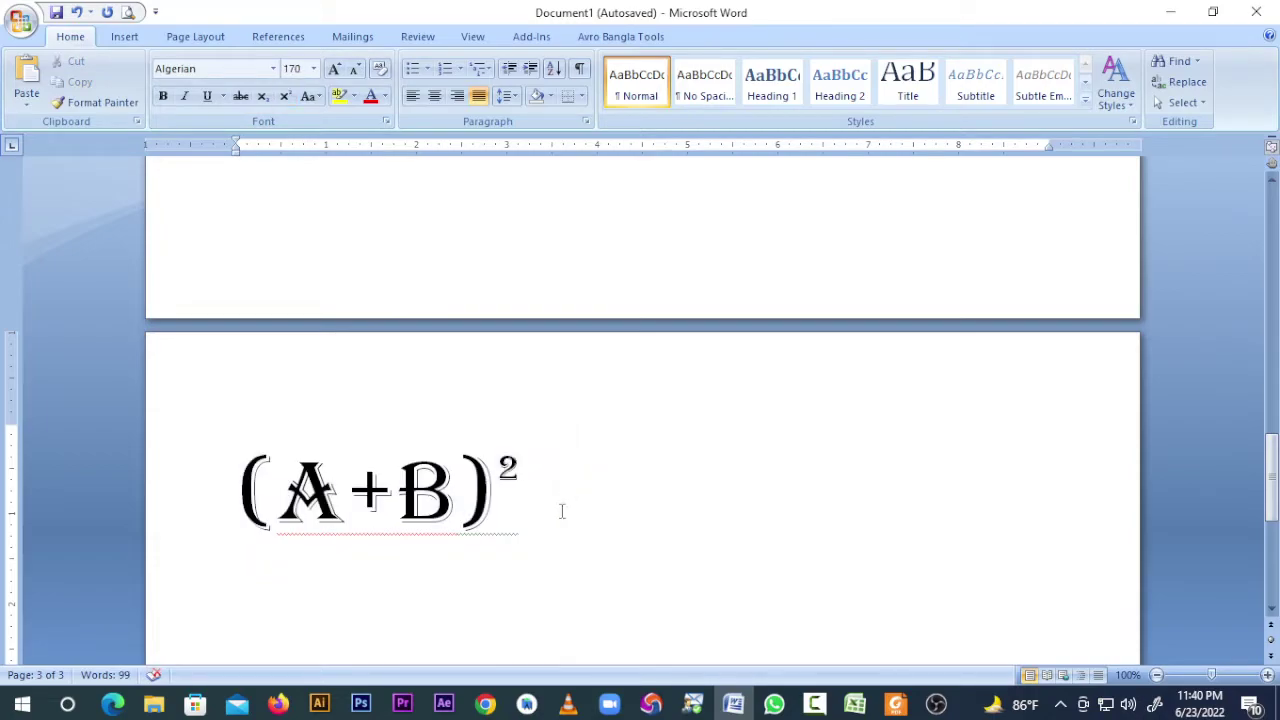
text(=)
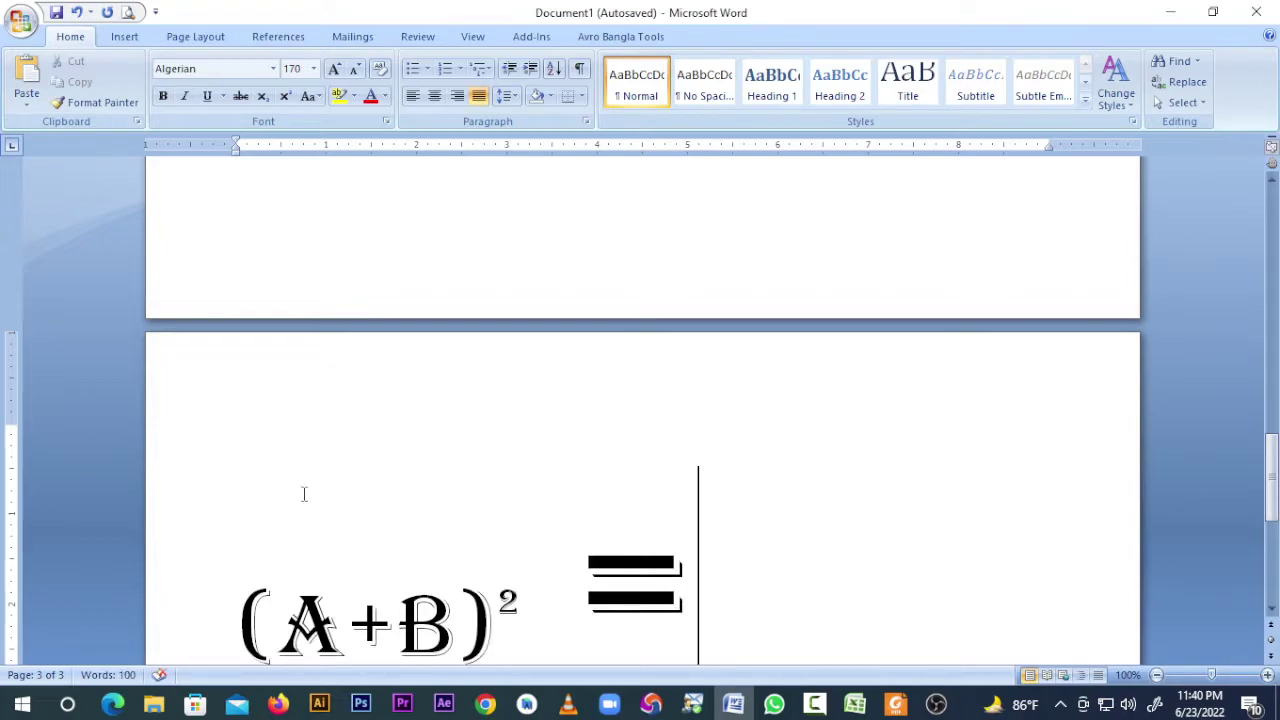
Set the whole (A+B)² = line to font size 100.
click(159, 496)
key(Left)
key(shift+End)
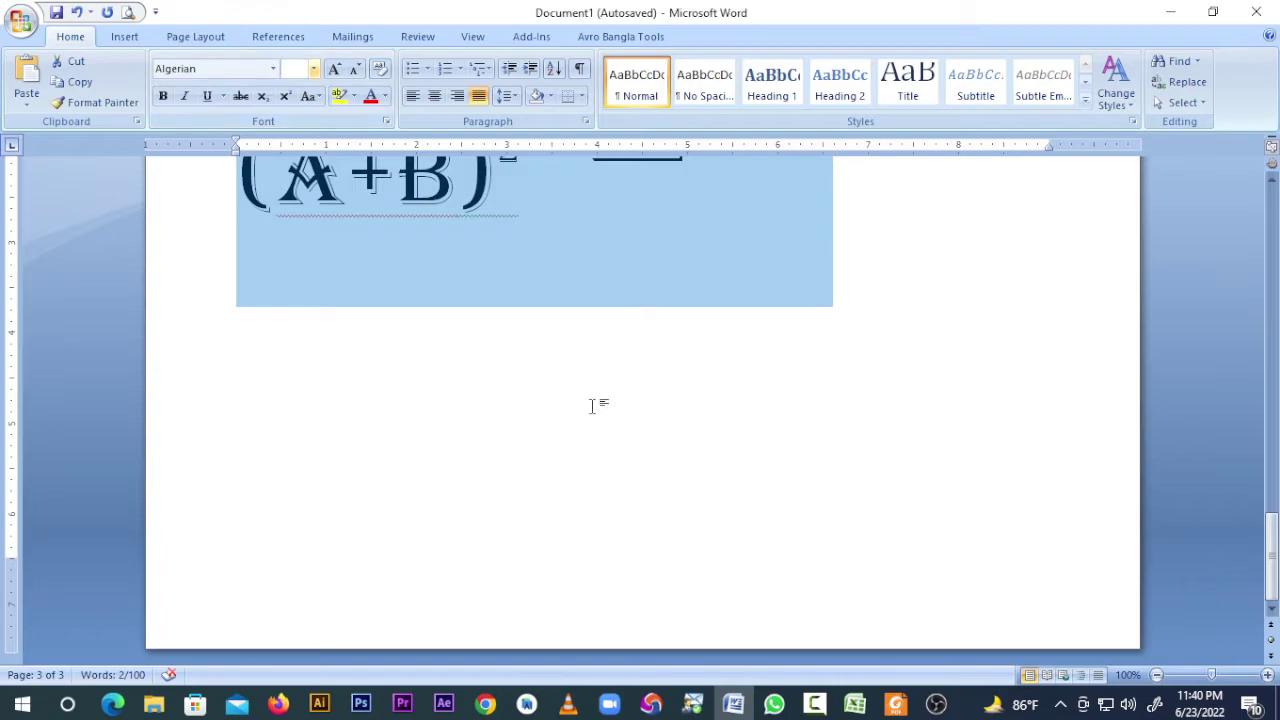
text(100)
key(Return)
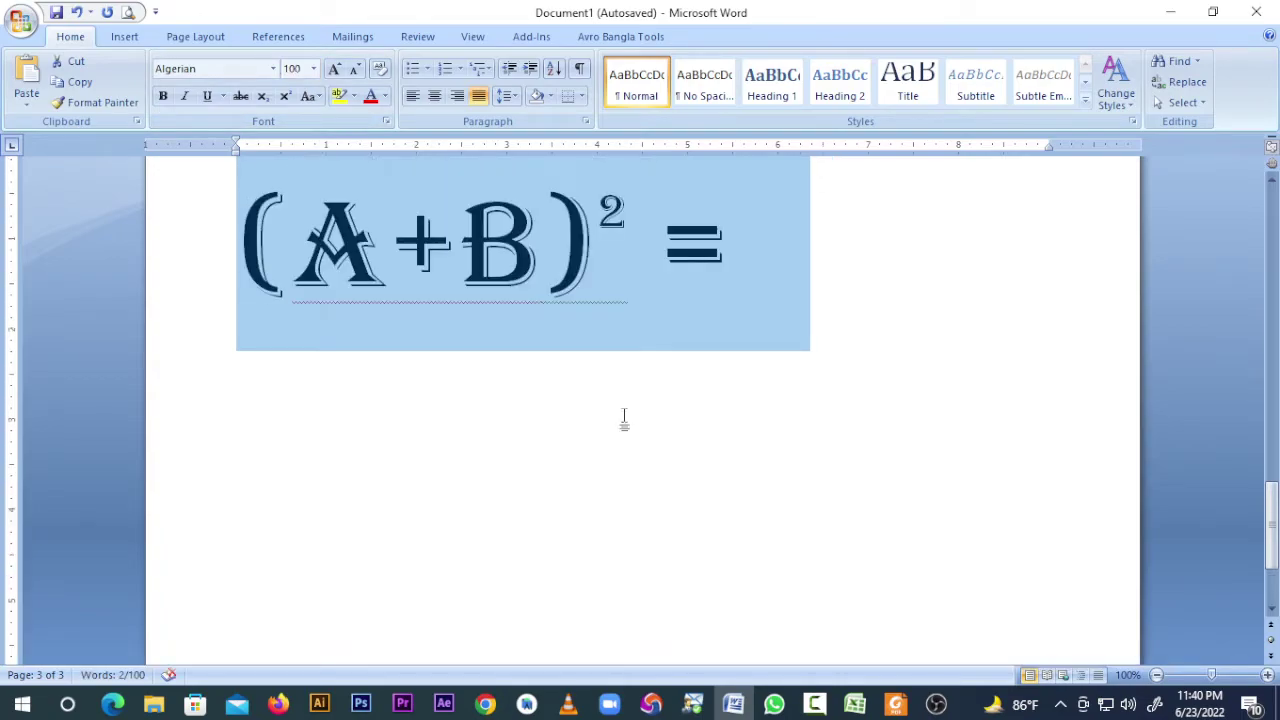
Remove the space before =, add A2, and type 2AB+B2 on the next line.
click(821, 265)
key(Left)
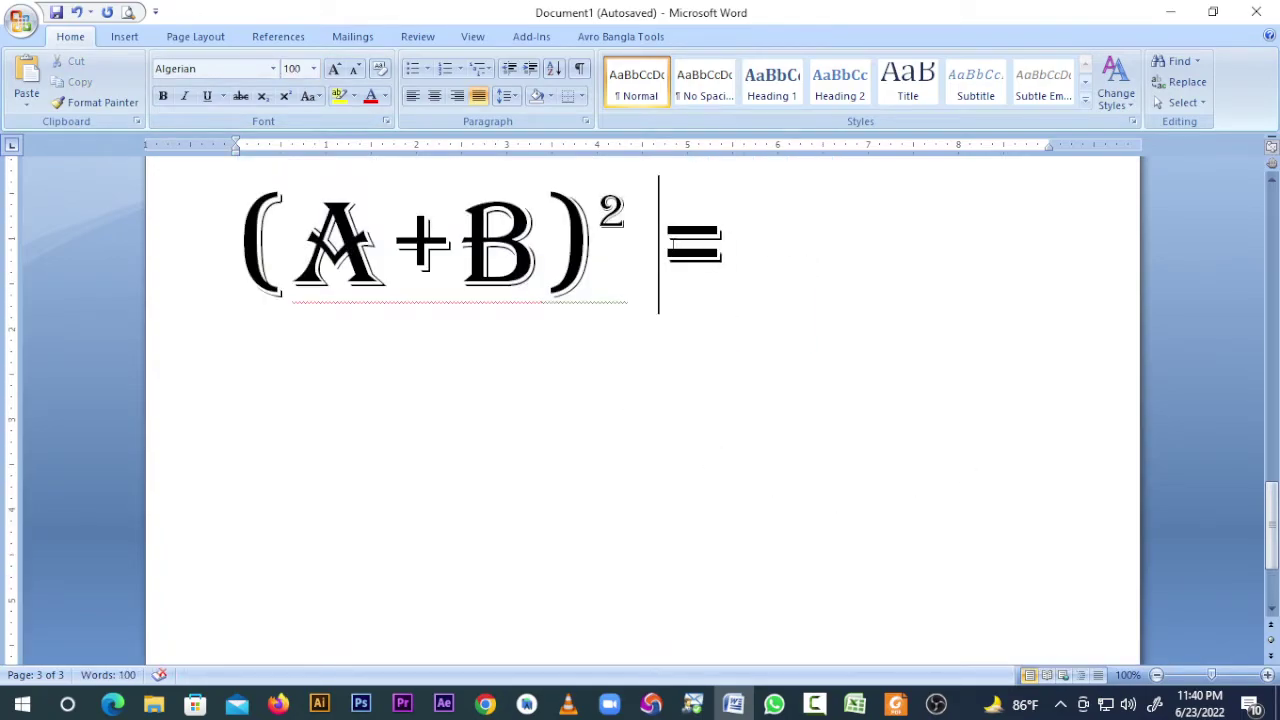
key(BackSpace)
click(757, 268)
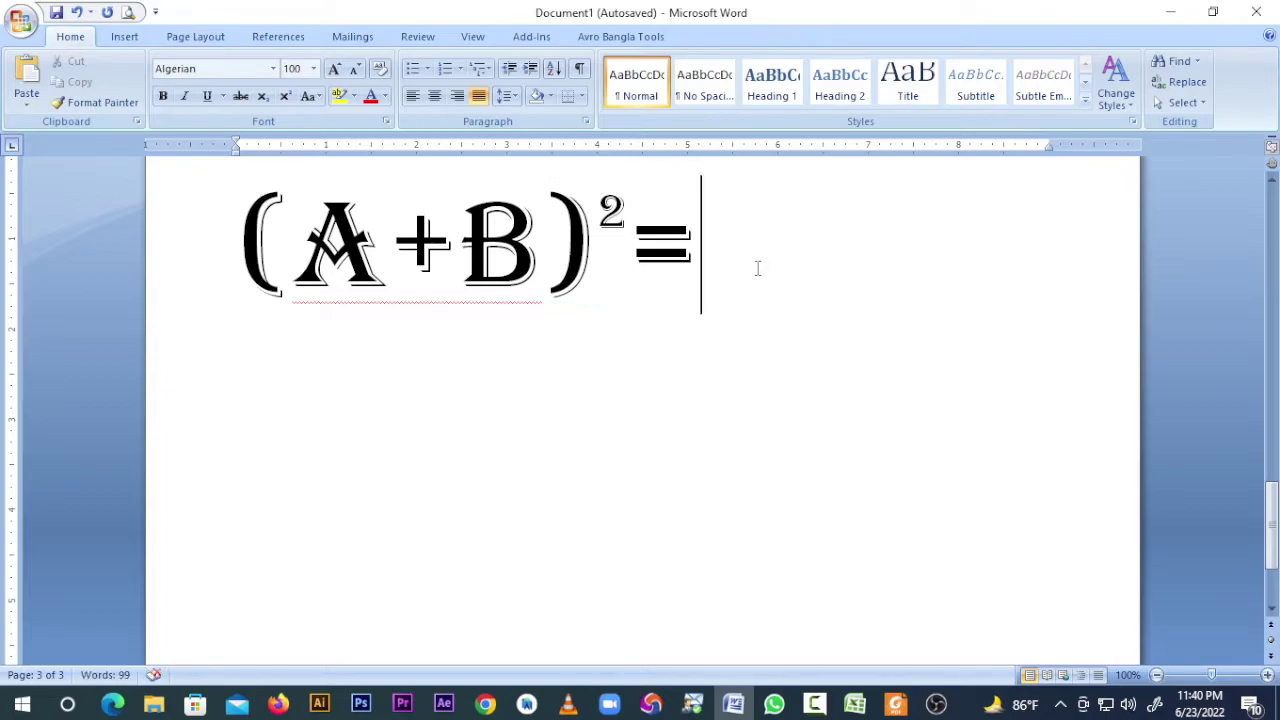
text(A)
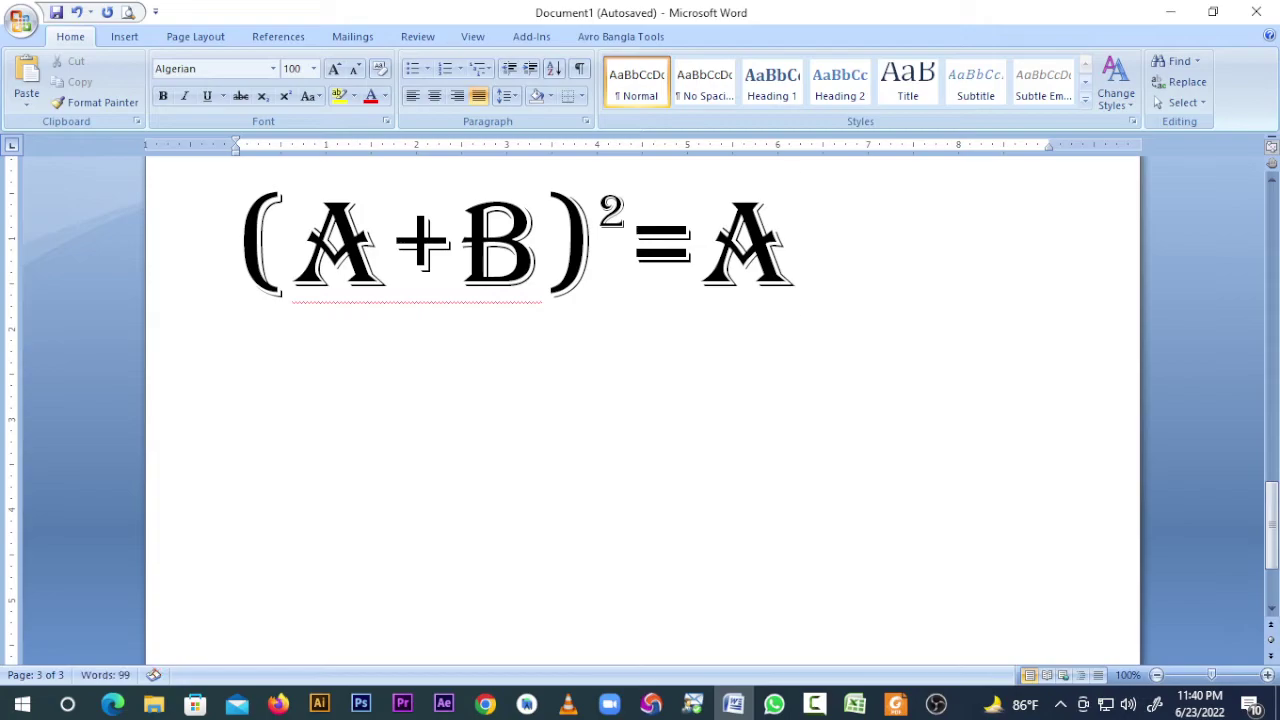
text(2)
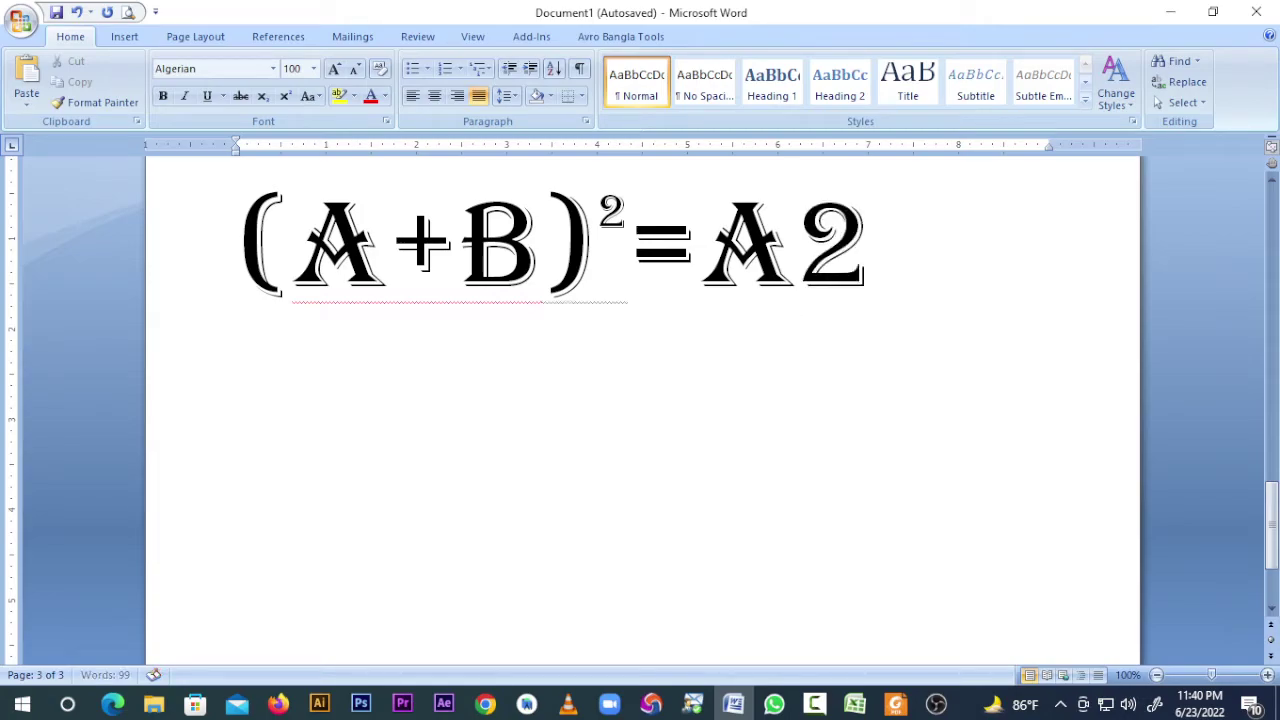
key(Return)
text(2A)
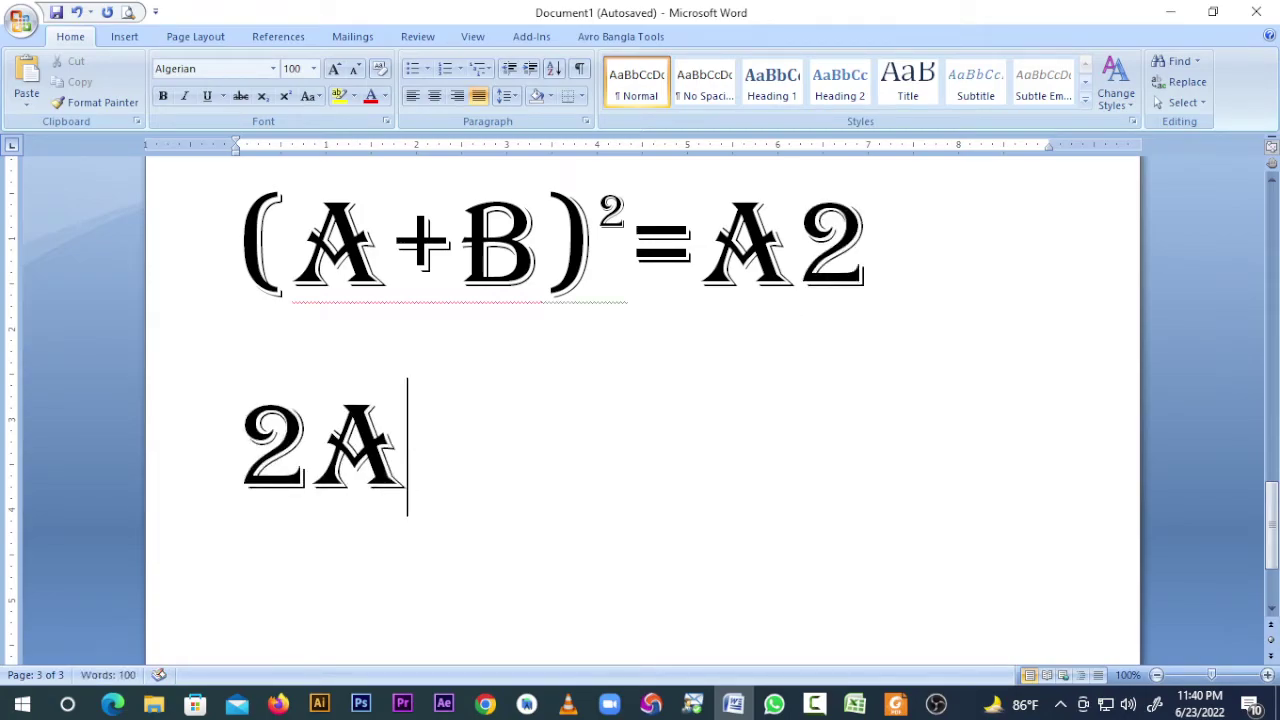
text(B2)
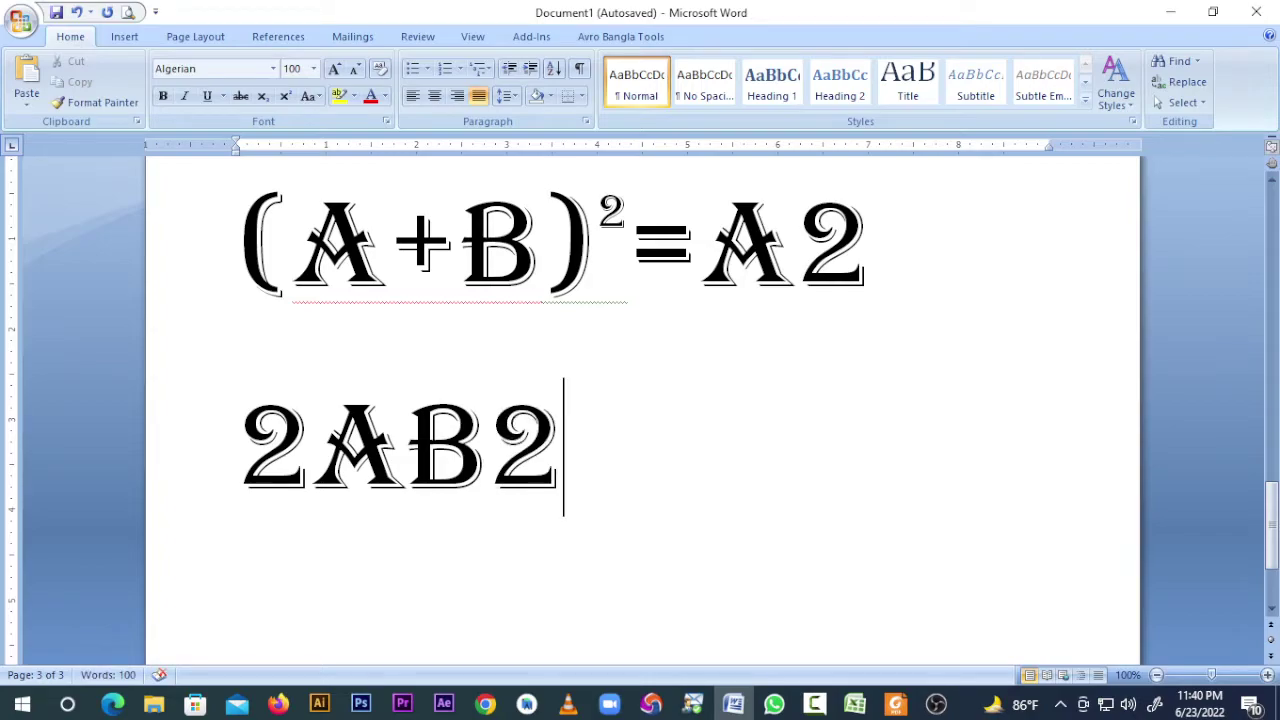
key(BackSpace)
text(+)
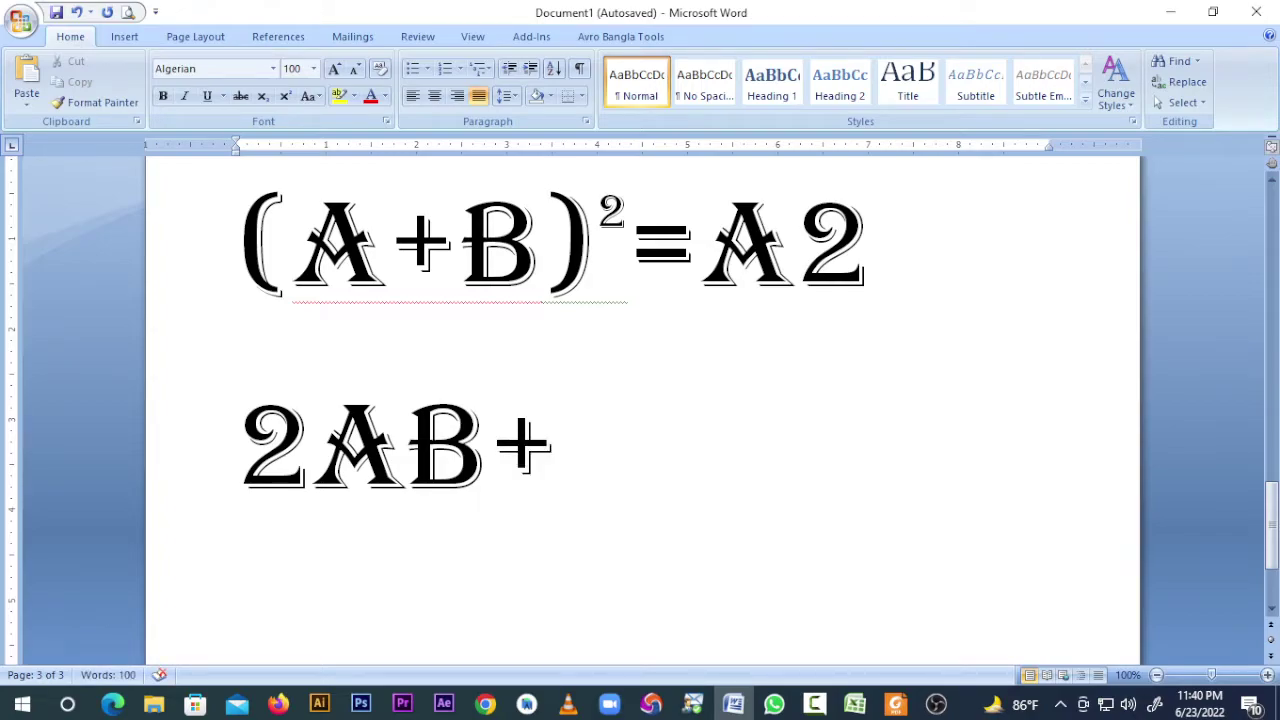
text(B2)
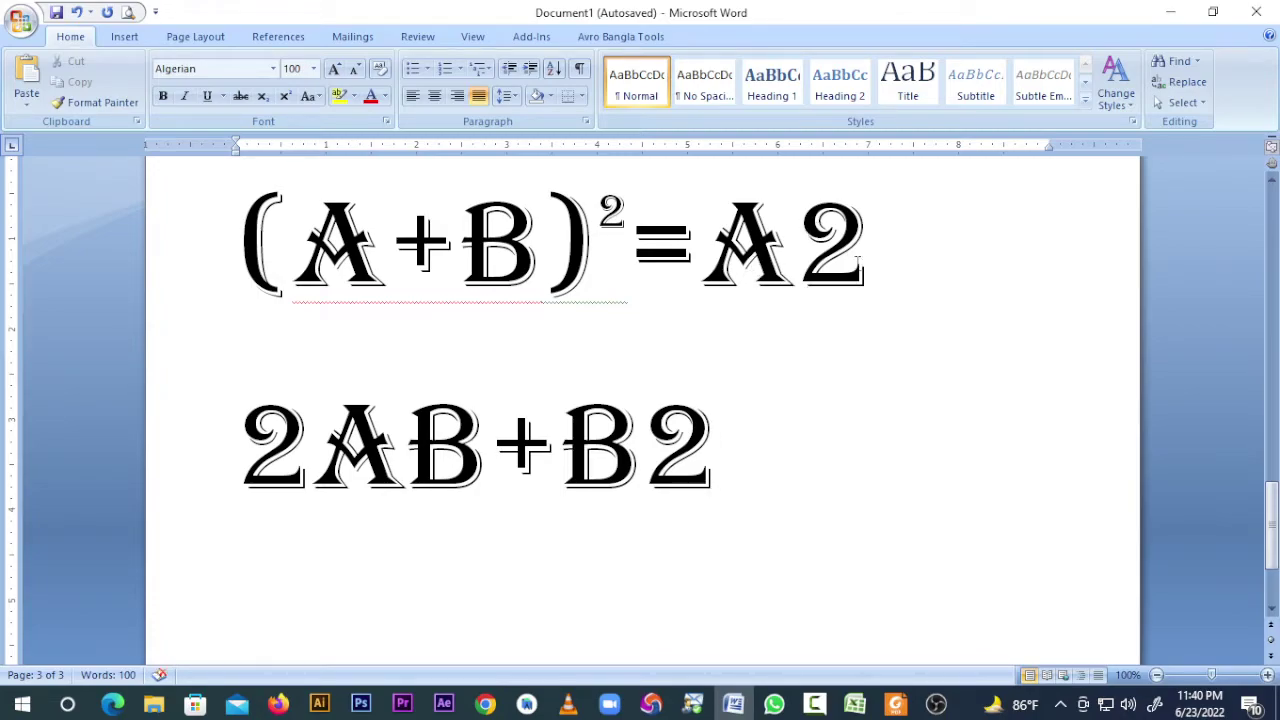
Superscript the trailing 2 after A and after B to get A² and B².
drag(878, 262, 828, 268)
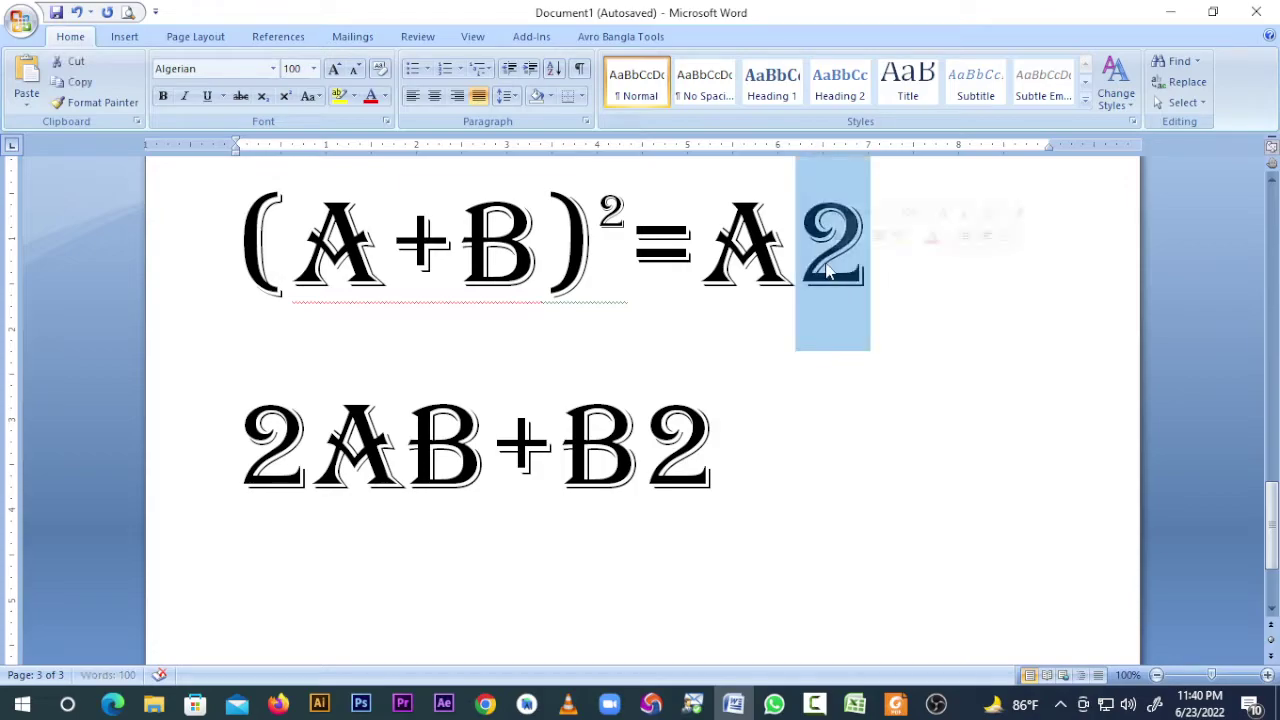
click(285, 96)
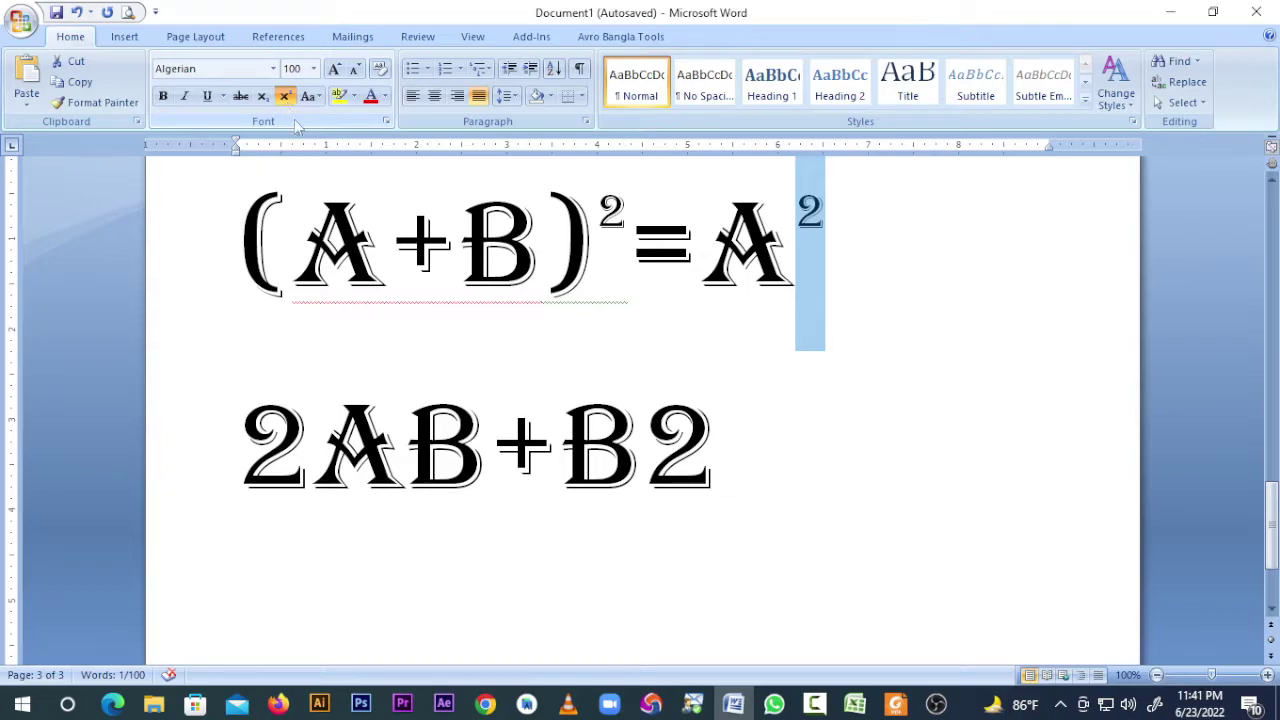
click(712, 460)
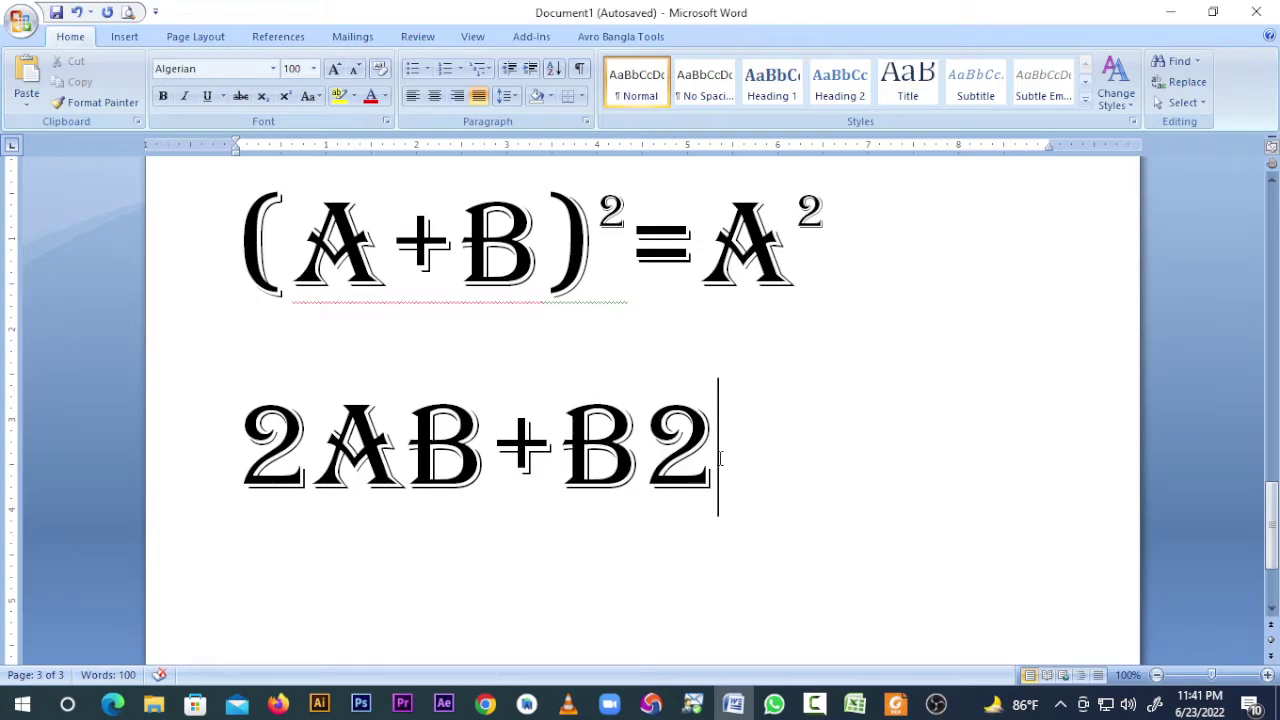
drag(690, 460, 675, 463)
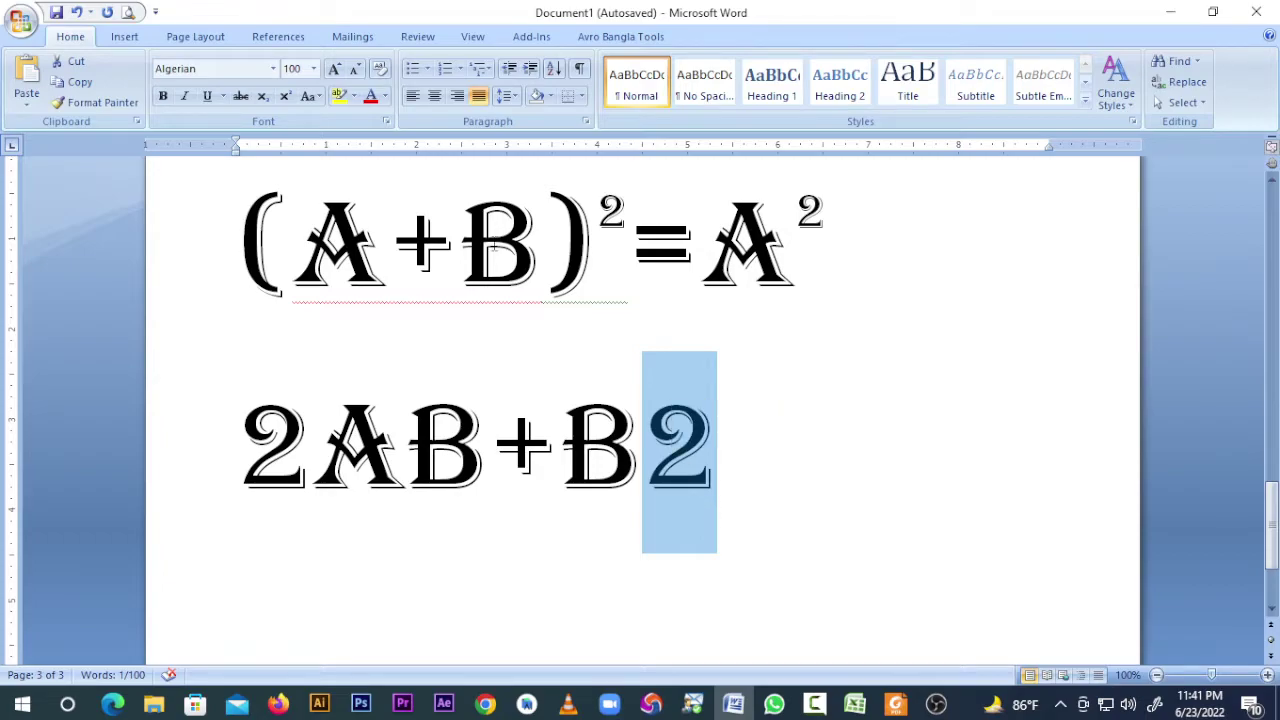
click(285, 97)
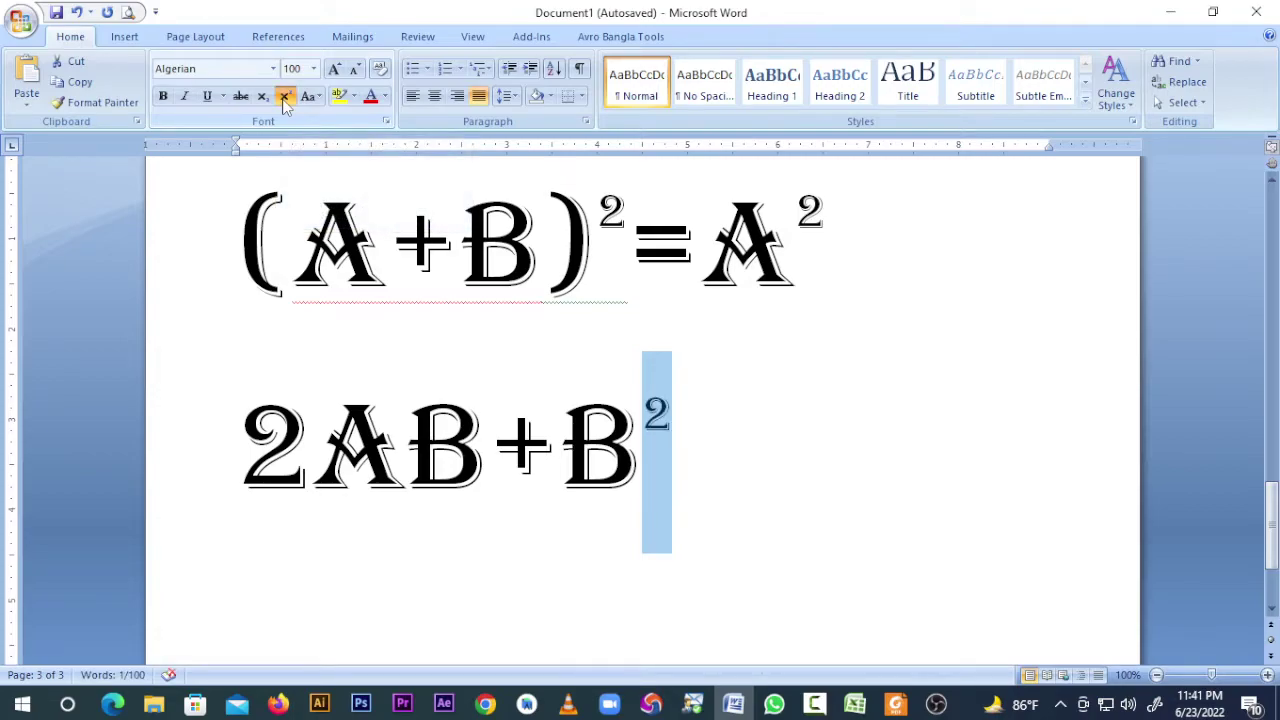
click(707, 471)
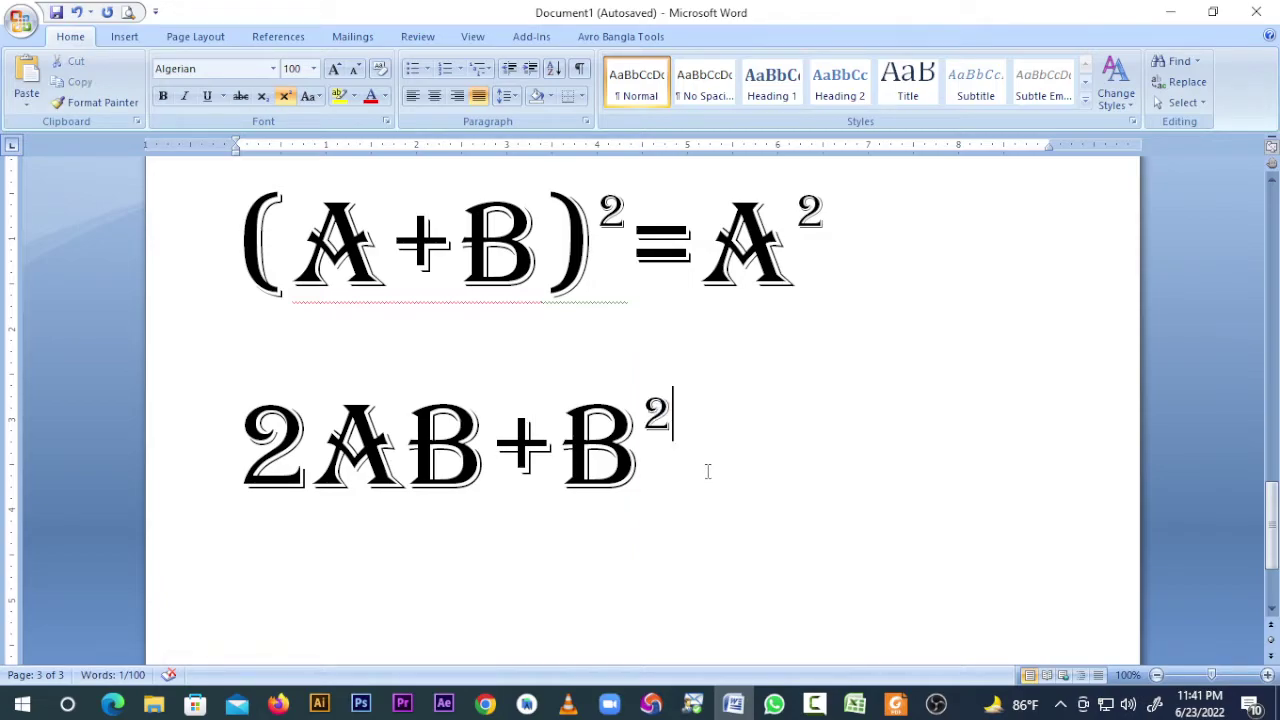
Shrink both equation lines step by step down to 28 pt.
drag(693, 477, 214, 277)
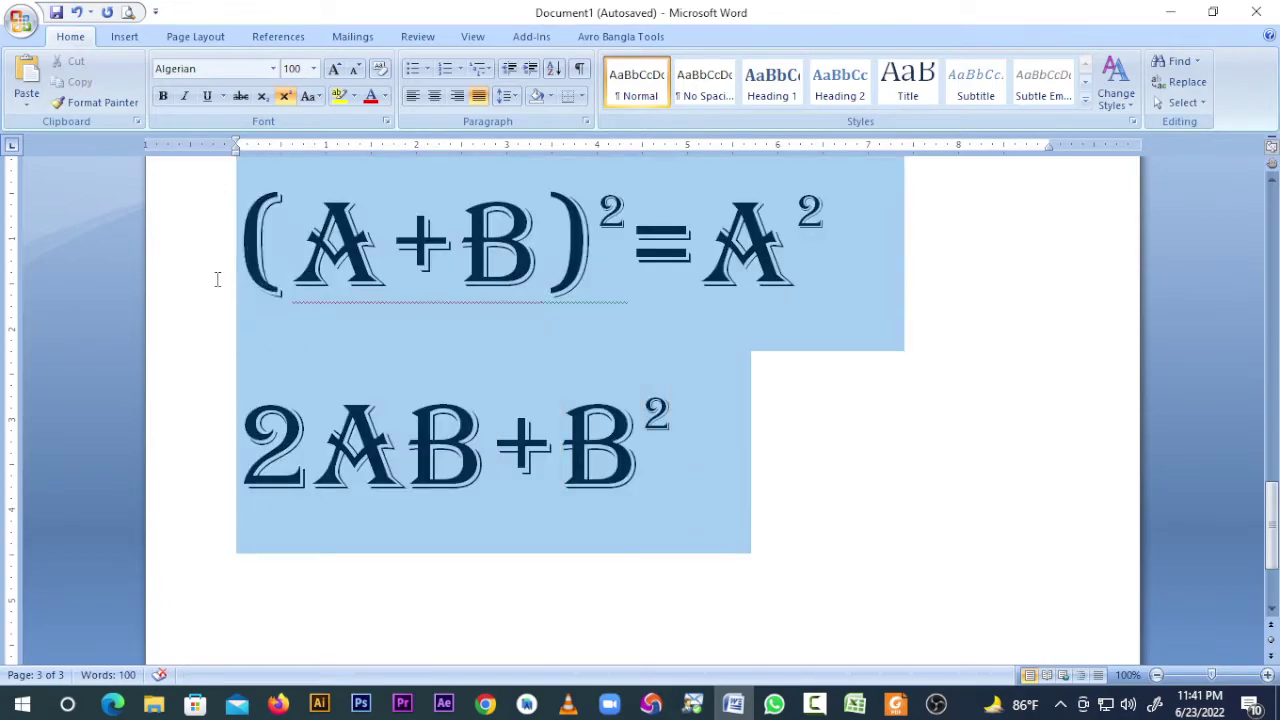
click(355, 76)
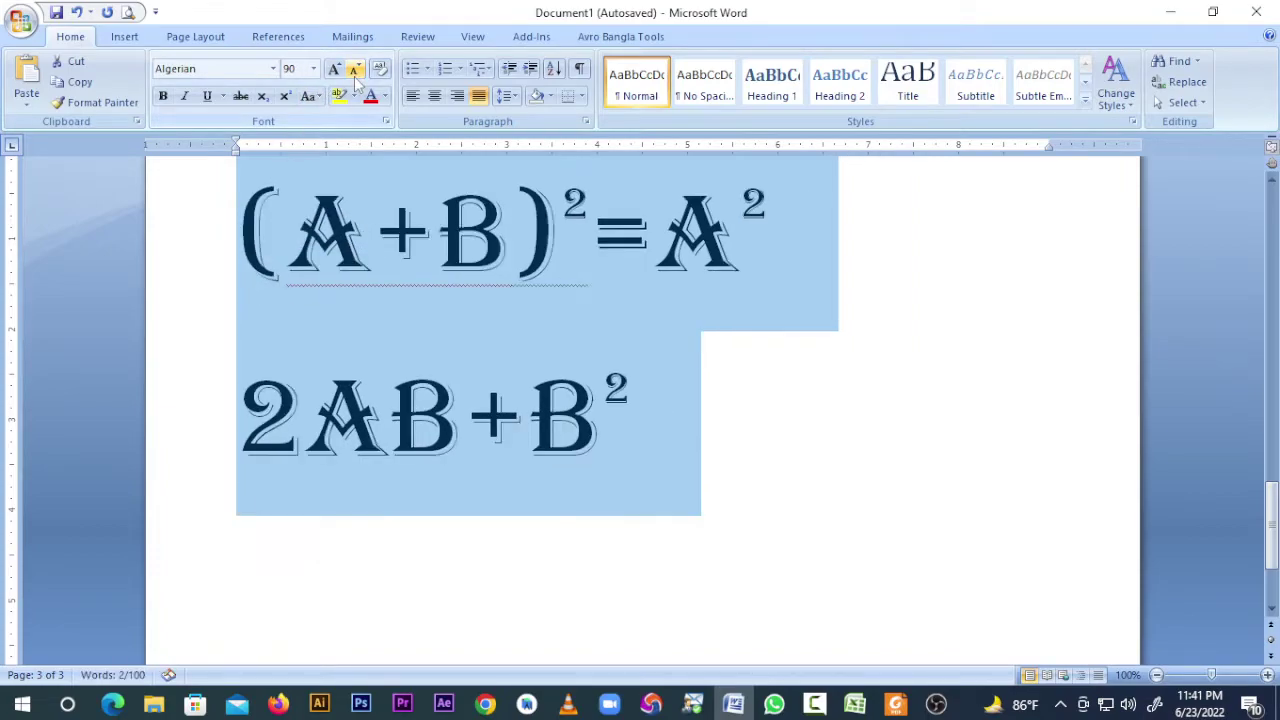
click(355, 76)
click(355, 76)
click(355, 76)
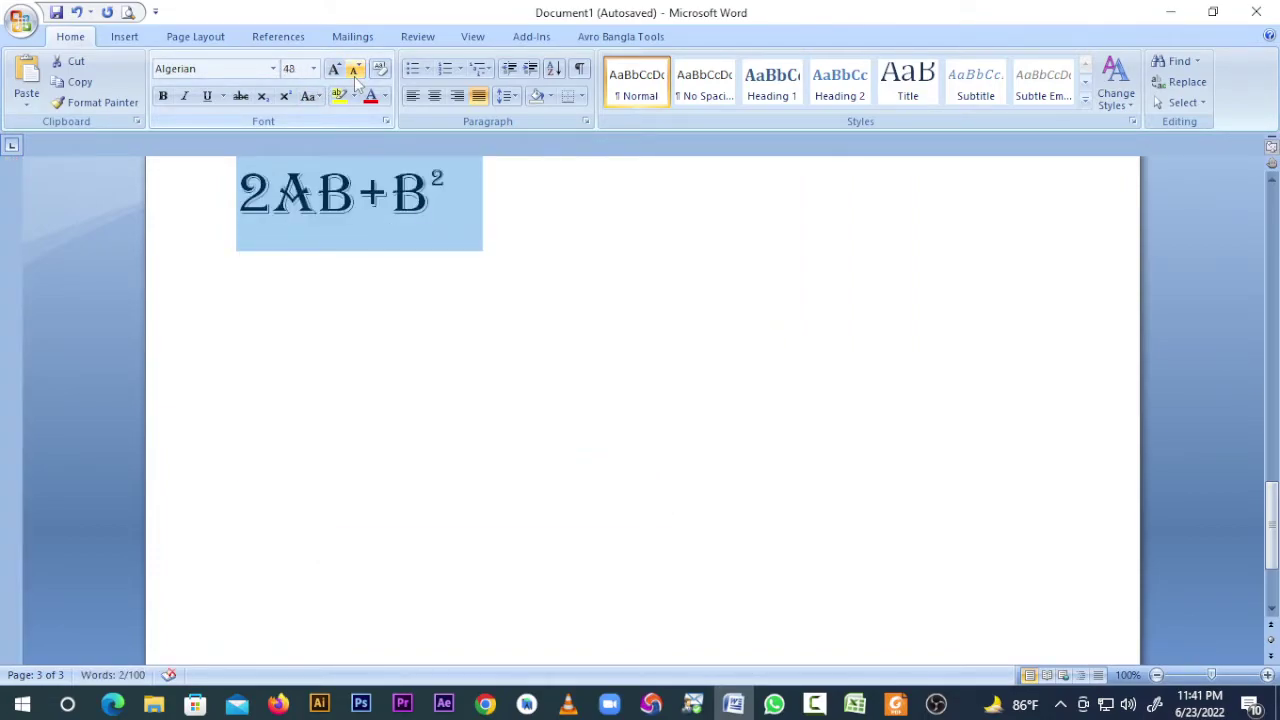
scroll(491, 406, up, 4)
scroll(497, 408, up, 4)
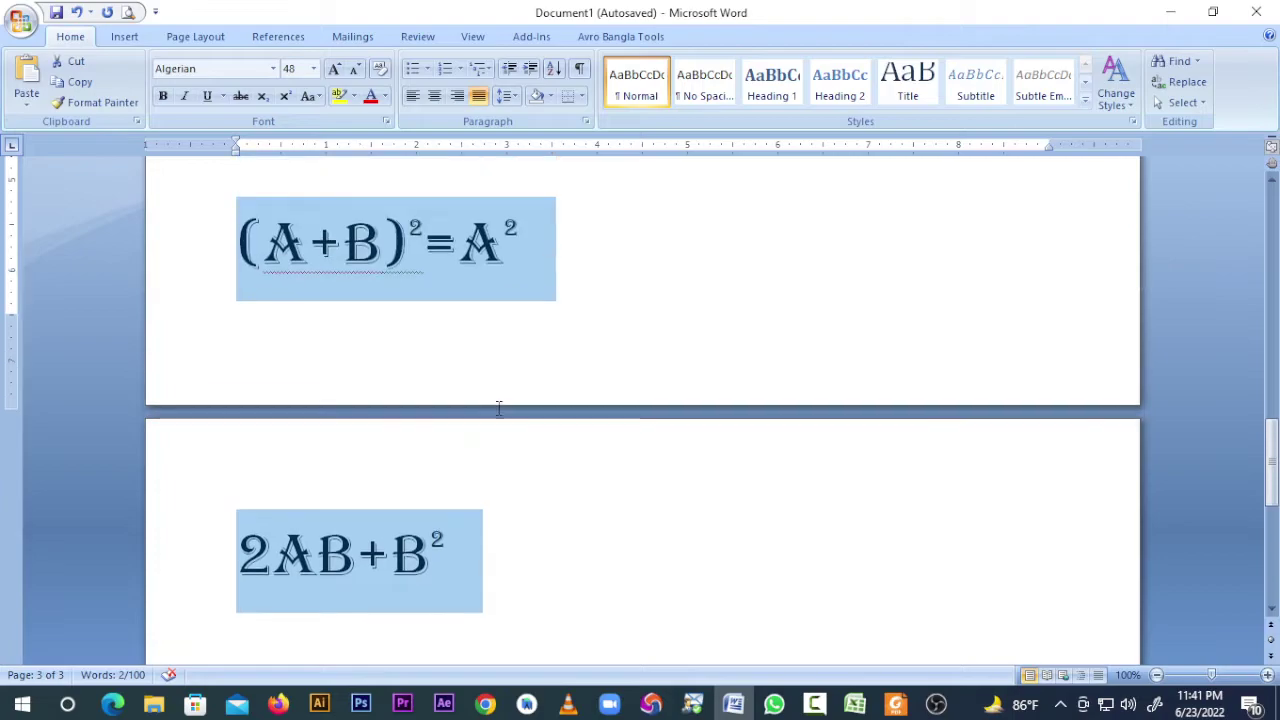
click(352, 78)
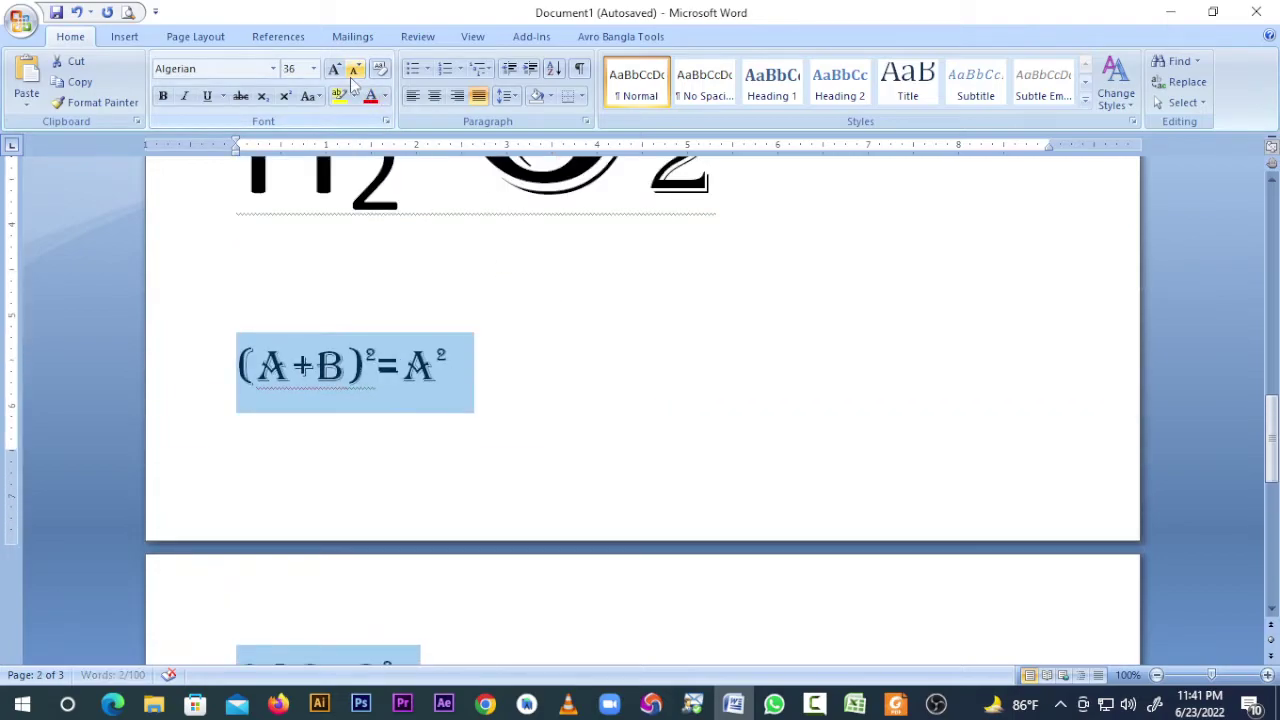
click(352, 78)
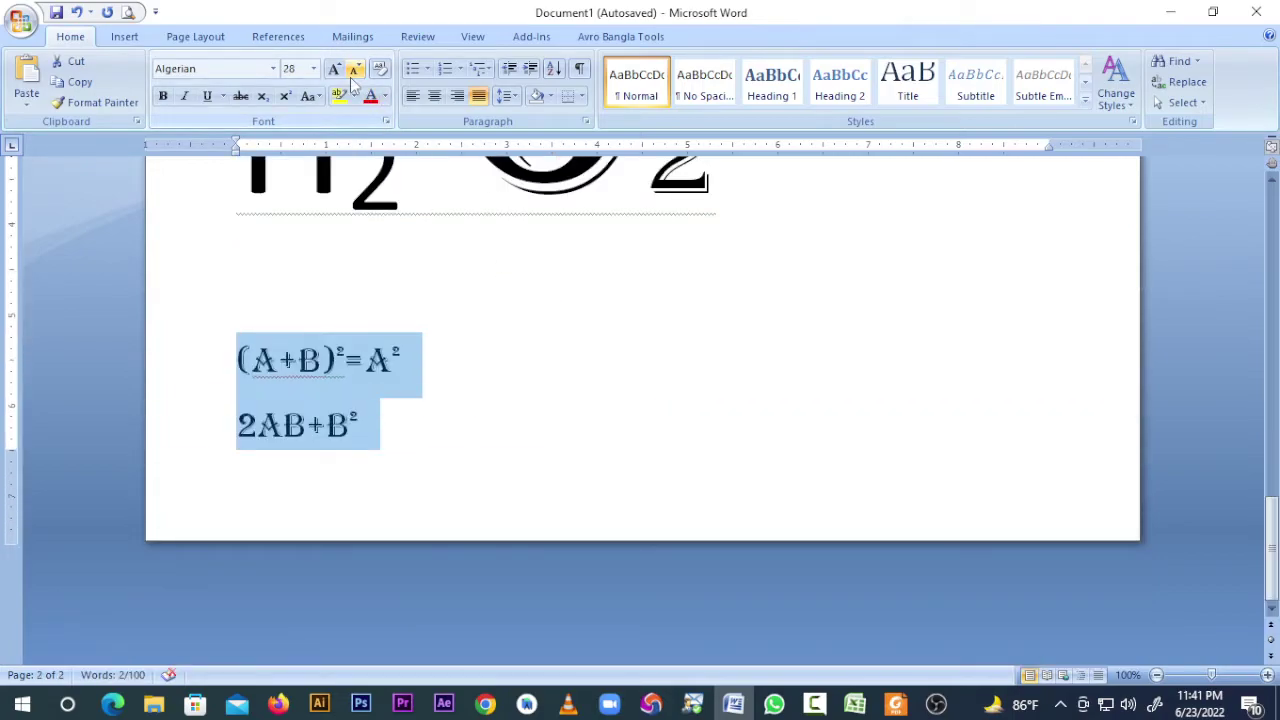
Join 2AB+B² onto the first line with a plus sign, forming (A+B)²=A²+2AB+B².
click(258, 452)
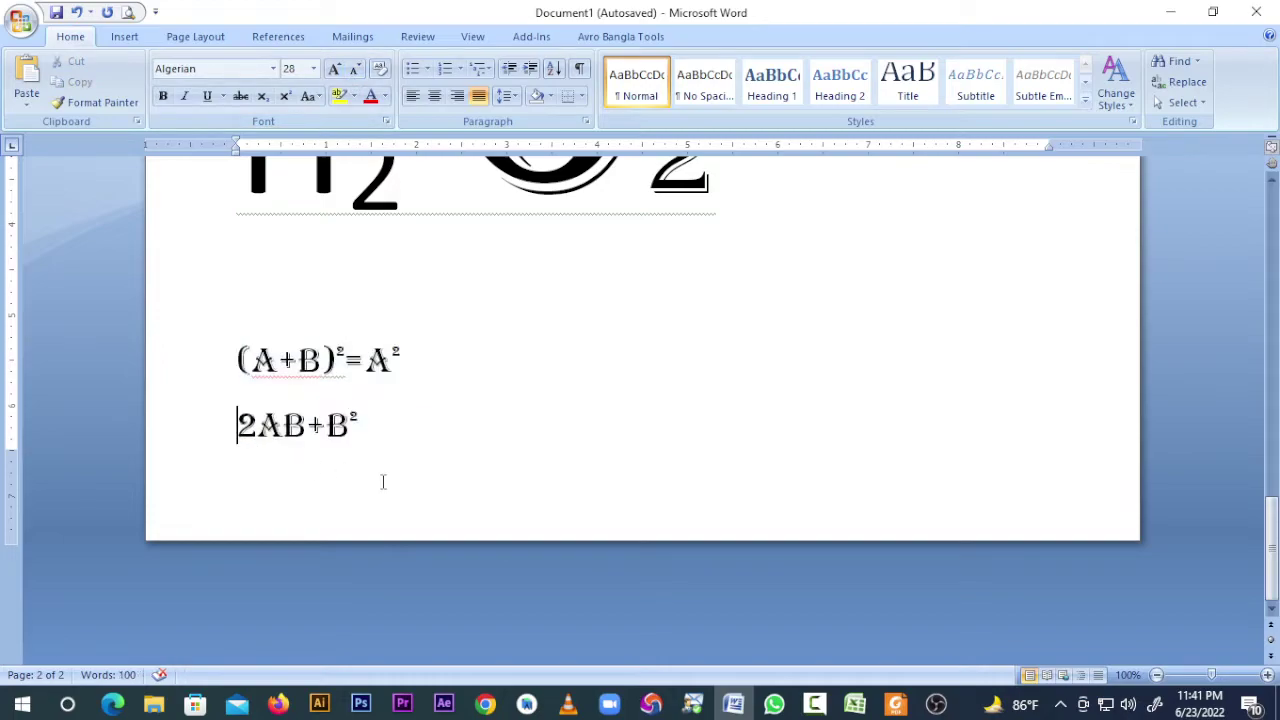
key(BackSpace)
text(+2AB+B²)
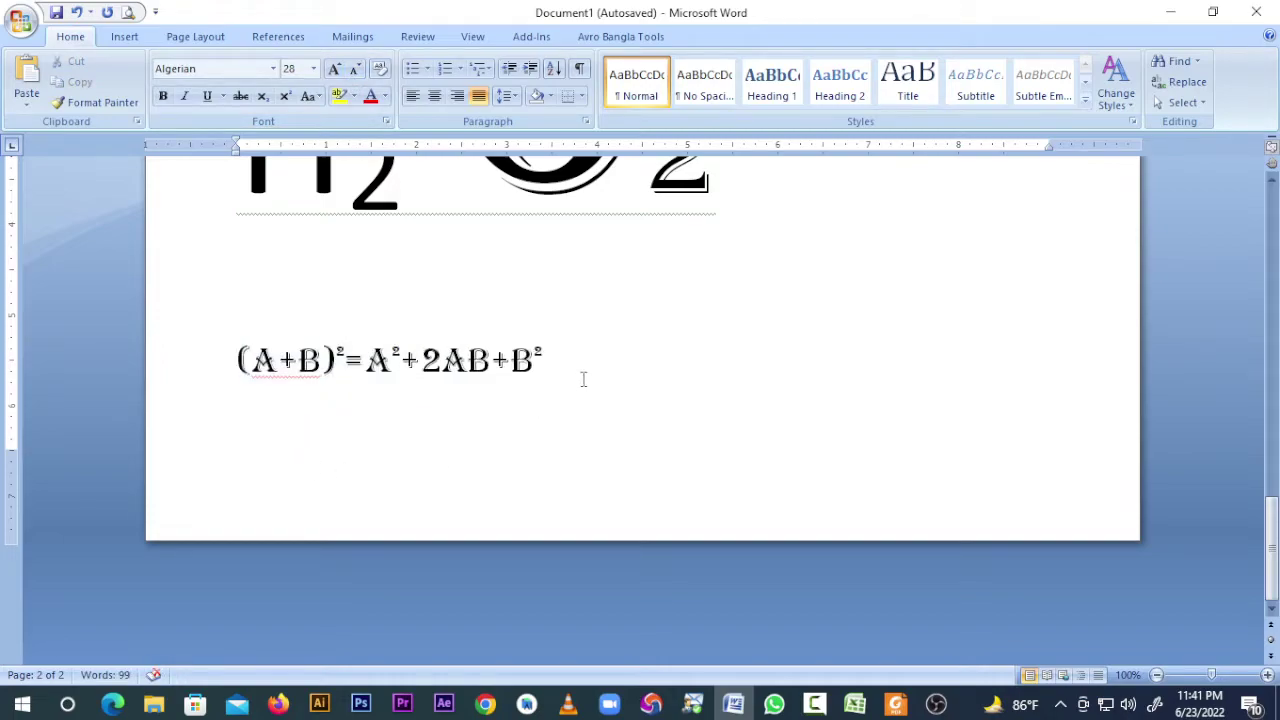
Grow the single-line equation's font to 72 pt.
drag(580, 374, 229, 383)
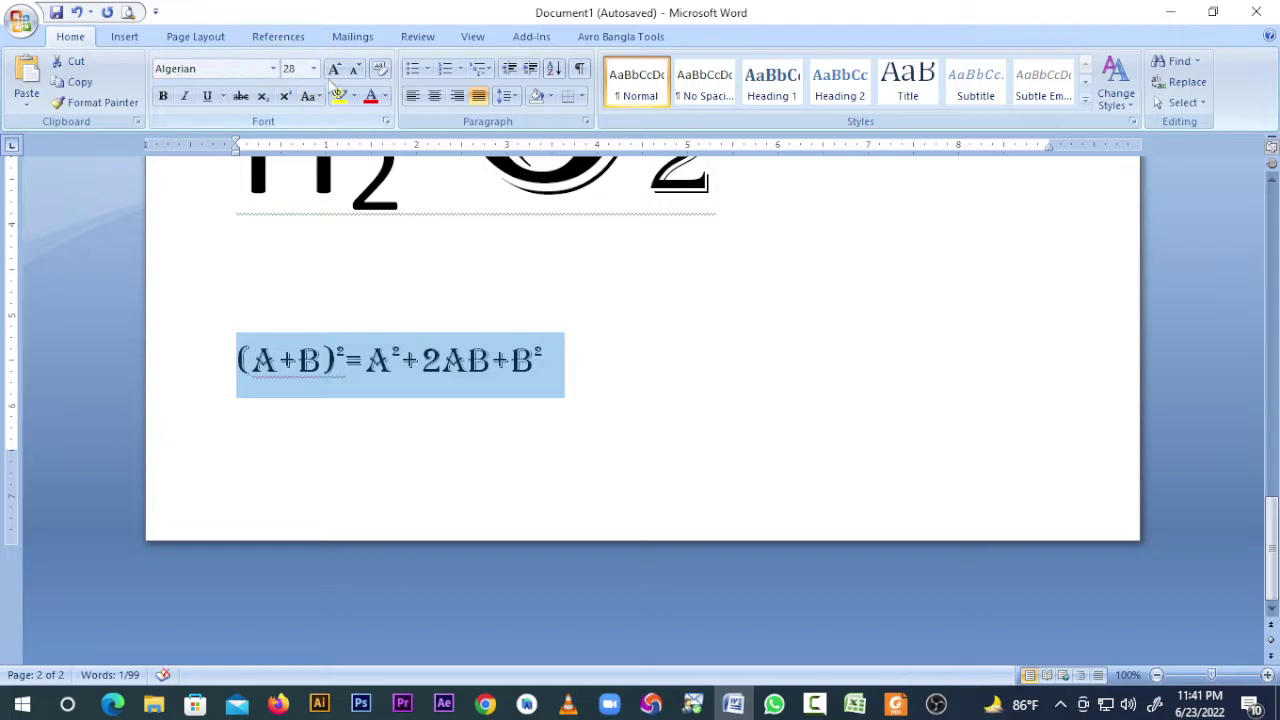
click(334, 70)
click(334, 70)
click(334, 70)
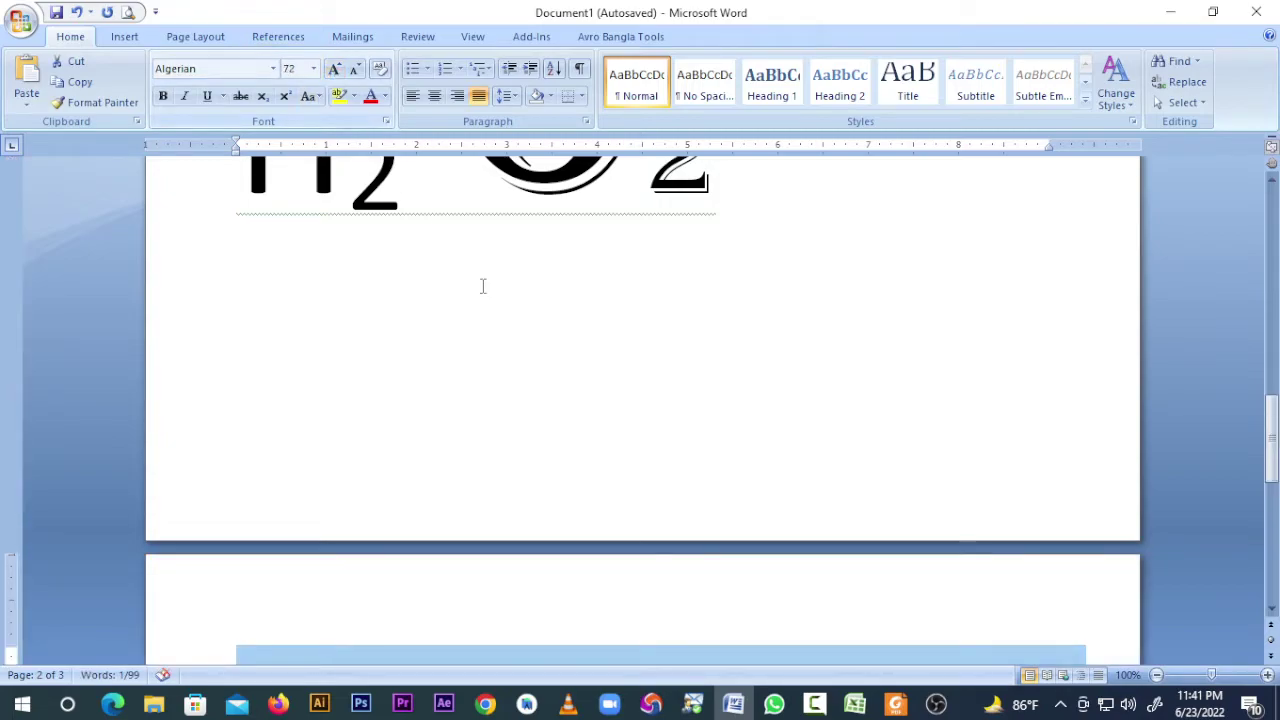
scroll(520, 366, down, 4)
scroll(620, 600, down, 1)
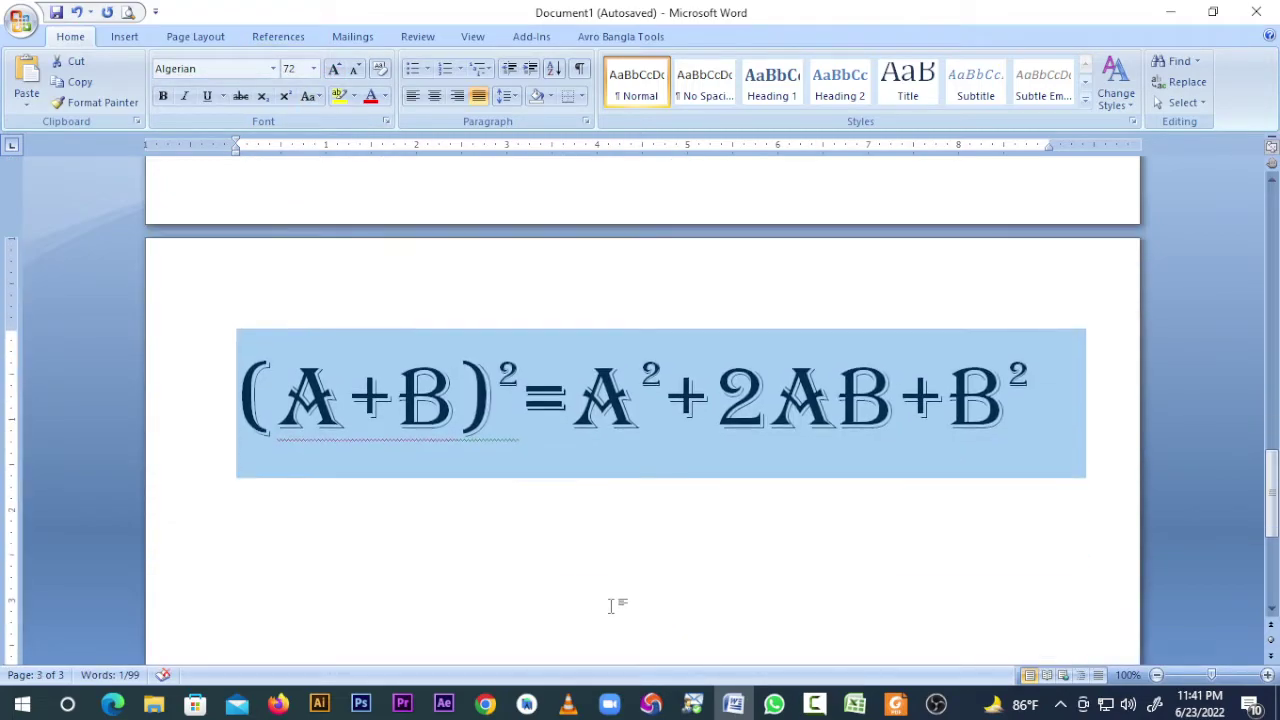
Add an empty paragraph after the 72-pt equation with superscript switched off.
click(676, 578)
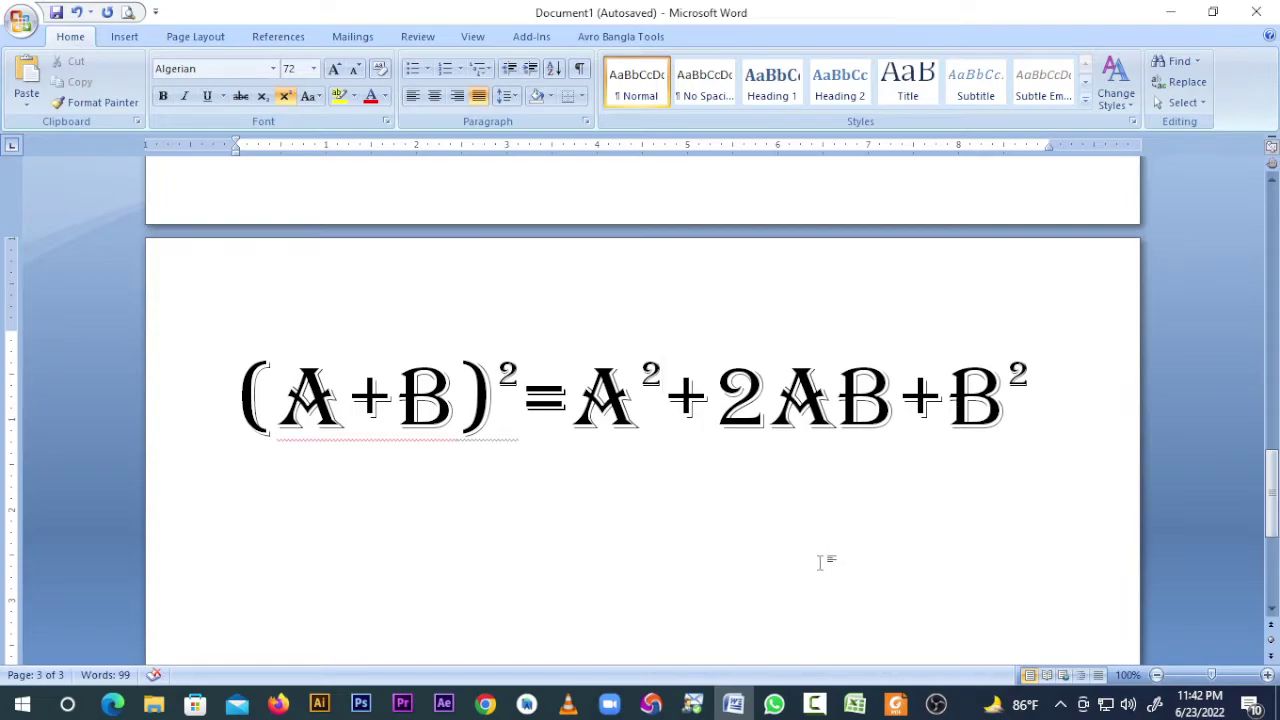
click(1076, 464)
key(Return)
key(BackSpace)
key(Return)
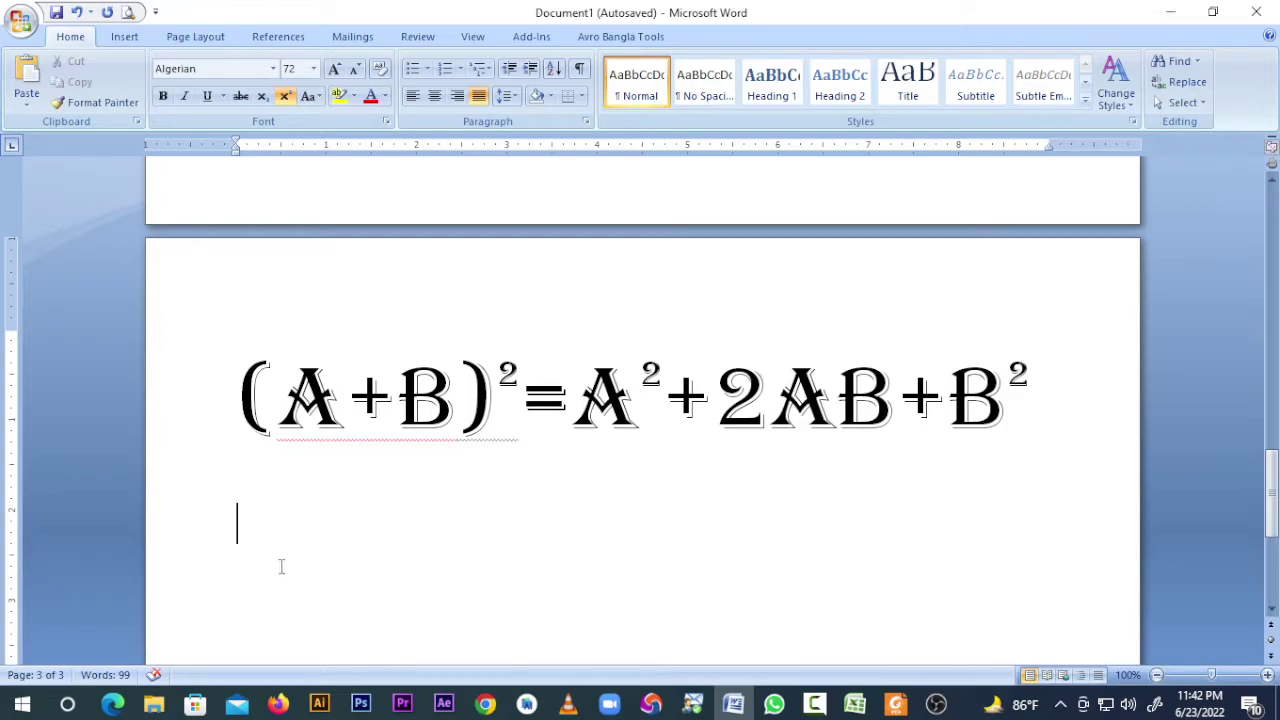
click(285, 100)
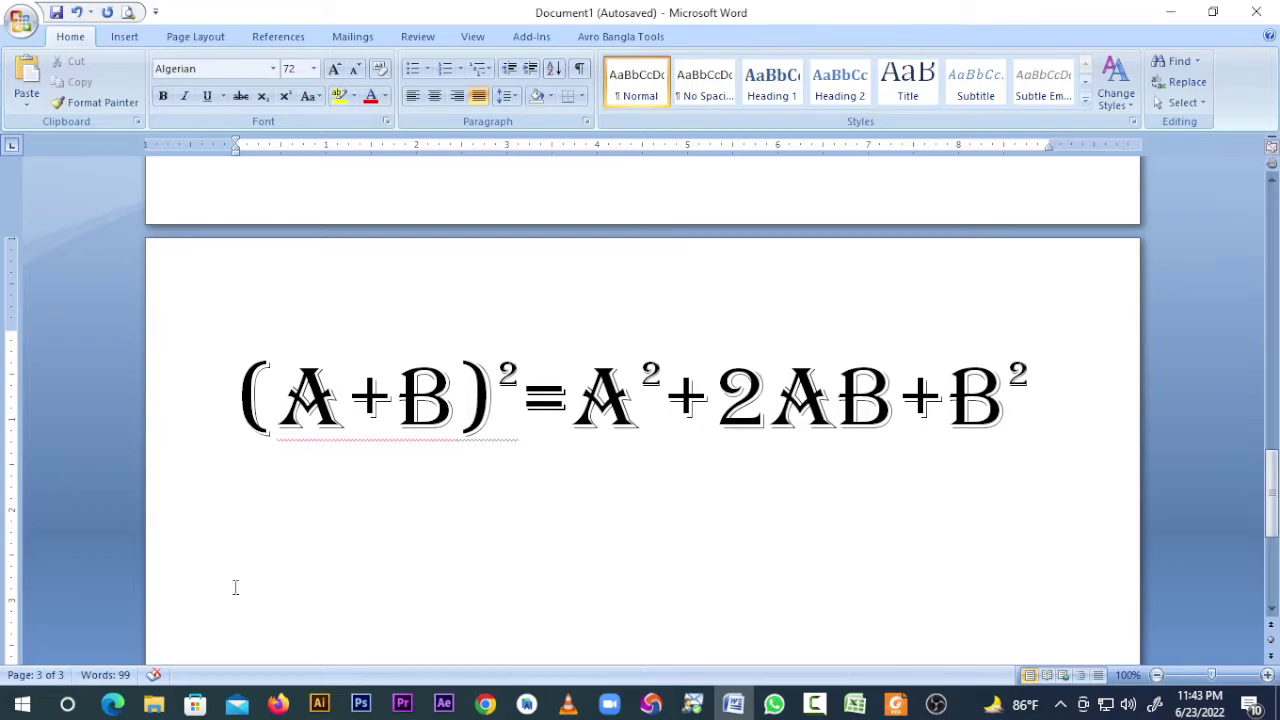
Type H2O=pani beneath the formula, converting pani to Bengali পানি.
text(H2)
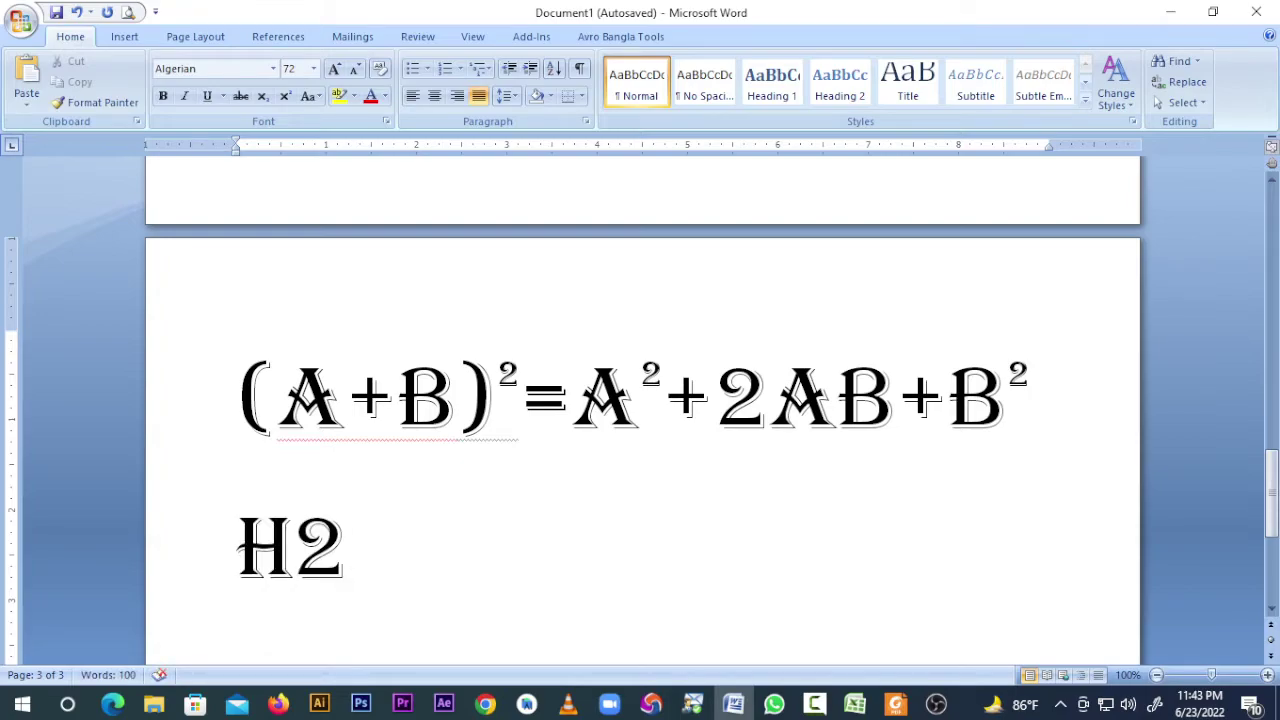
text(O)
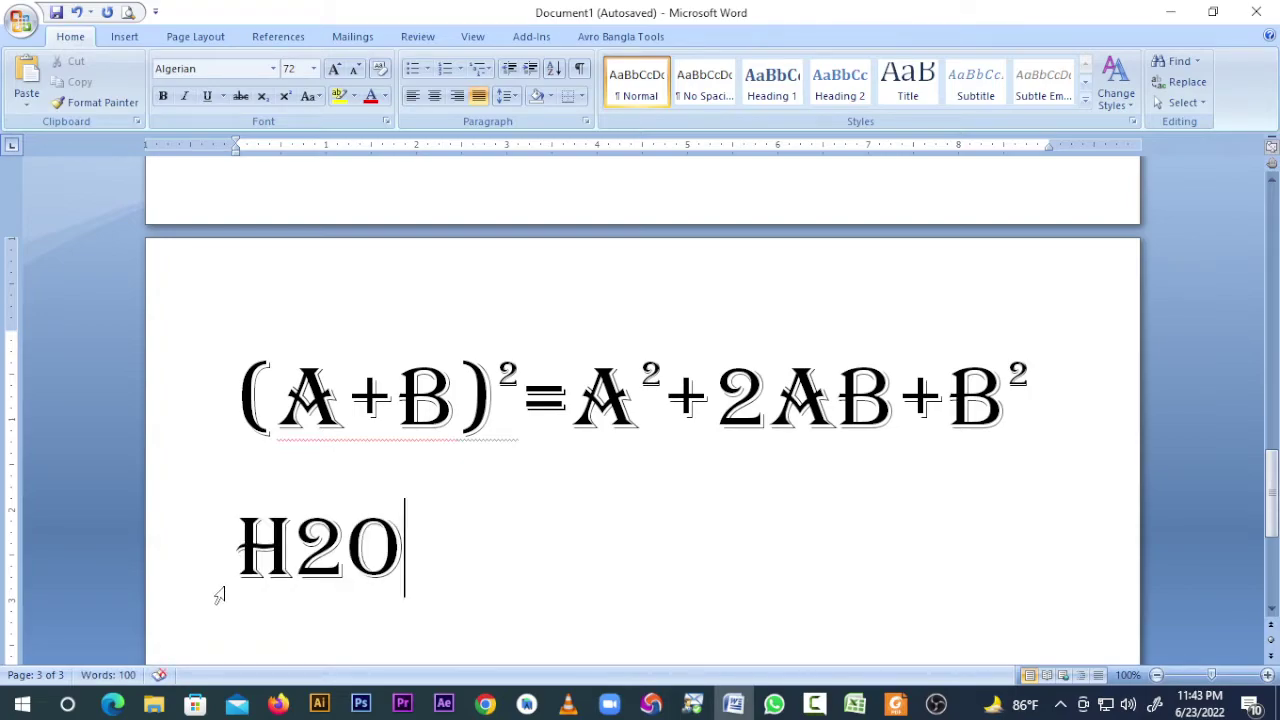
drag(422, 573, 206, 571)
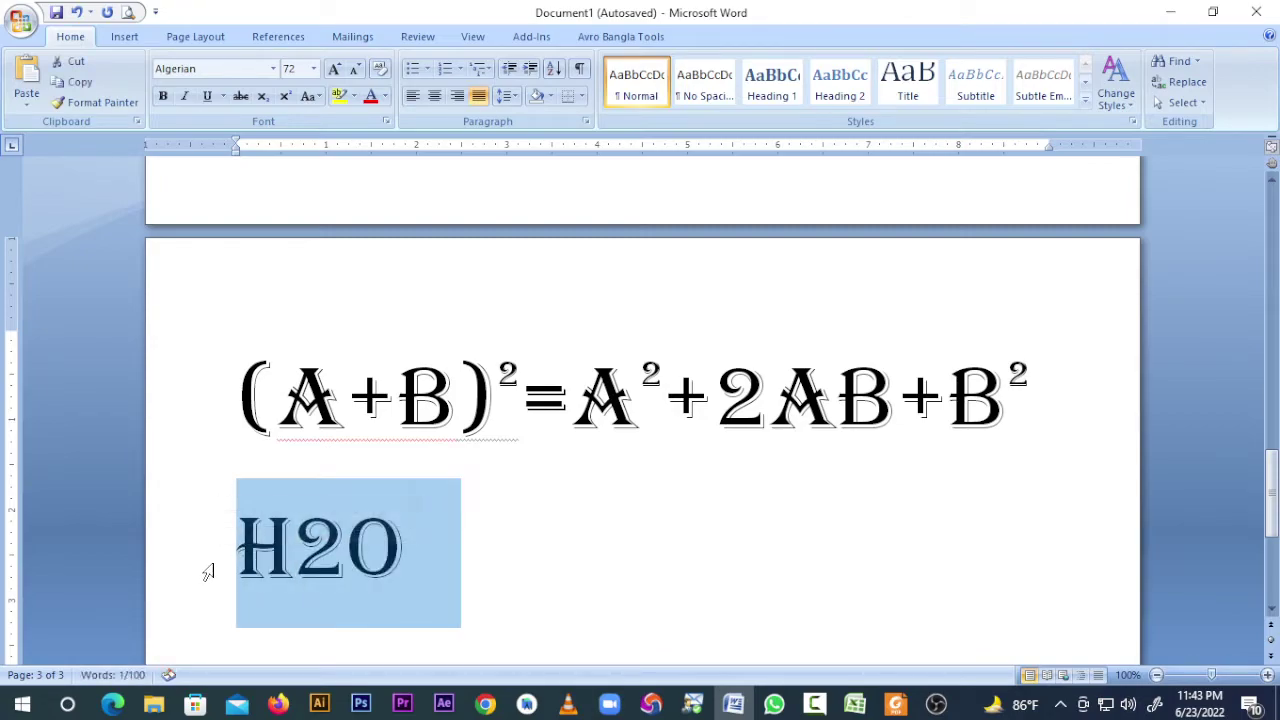
click(262, 568)
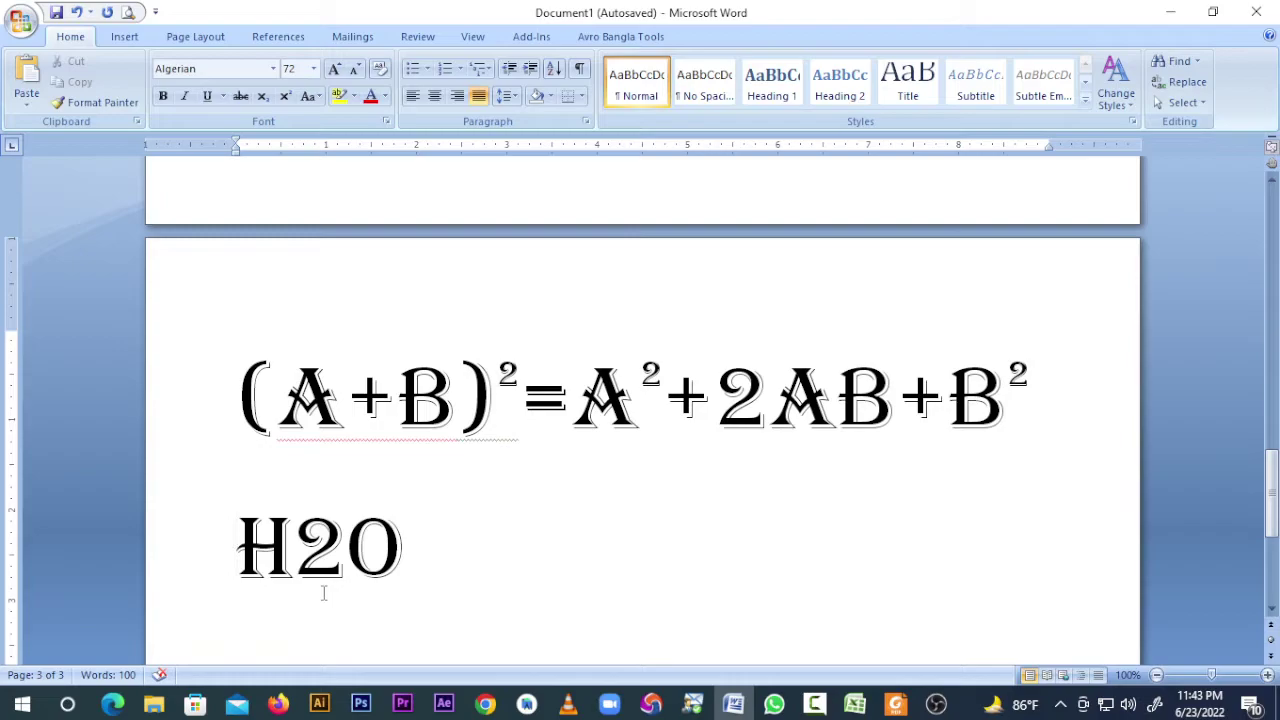
click(512, 567)
text(=)
text(pani)
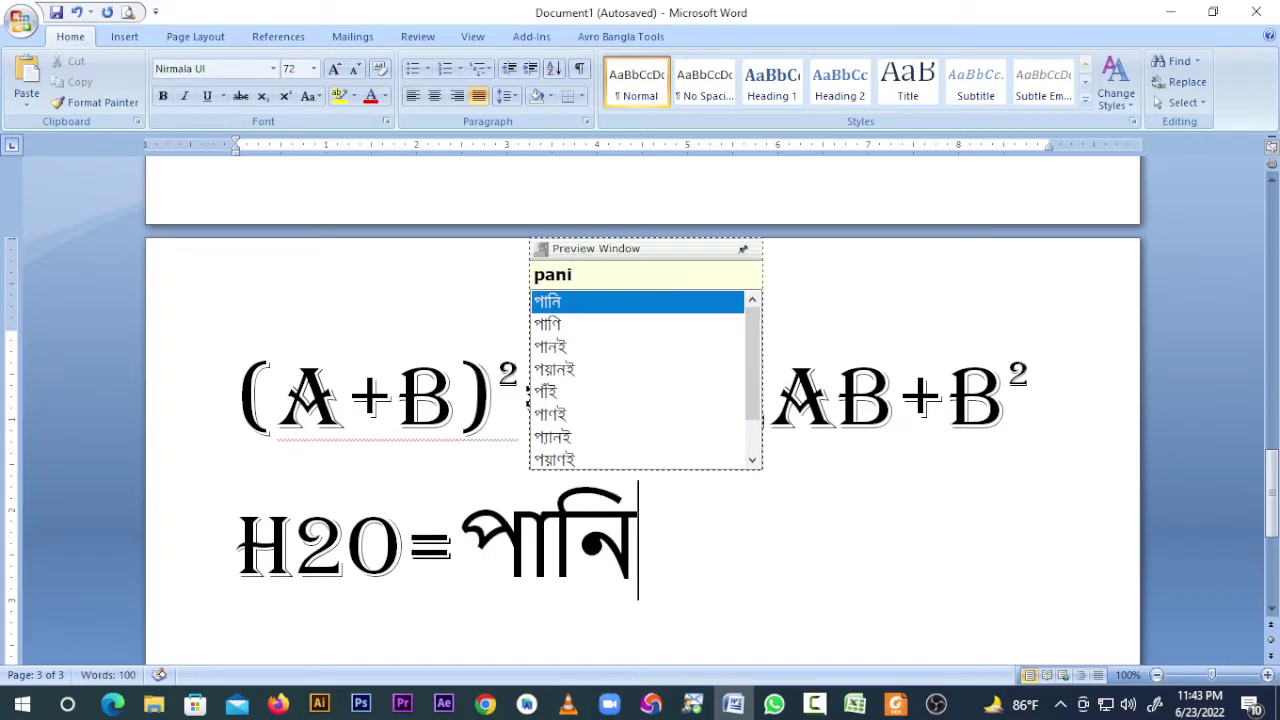
key(Left)
key(Left)
key(Left)
key(Left)
key(Left)
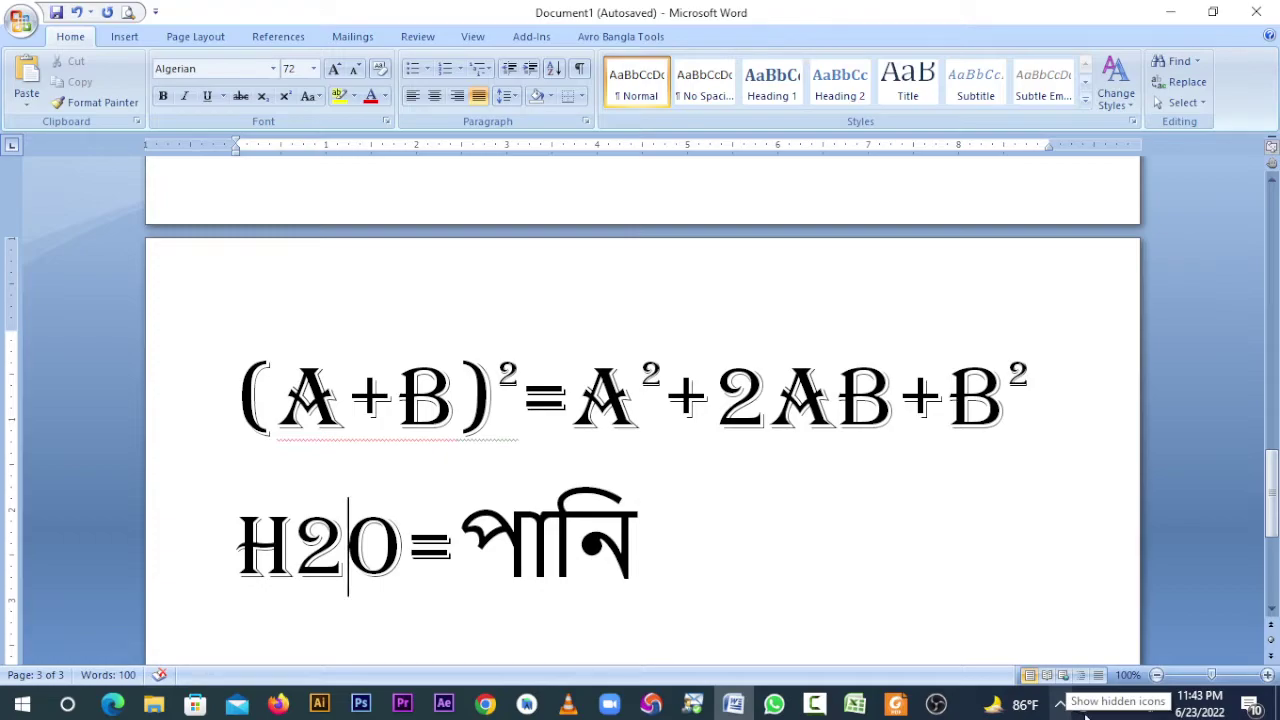
Launch Microsoft Whiteboard from Windows Ink and open the Microsoft Office board.
click(1150, 706)
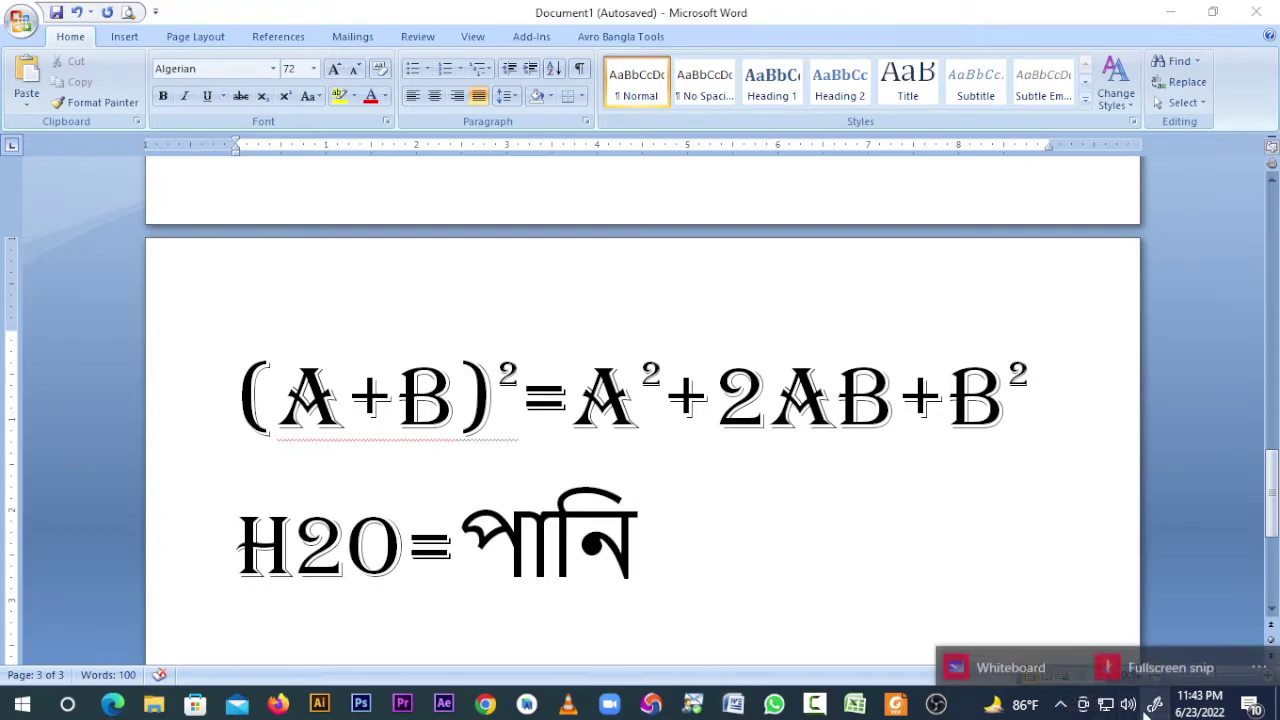
click(994, 675)
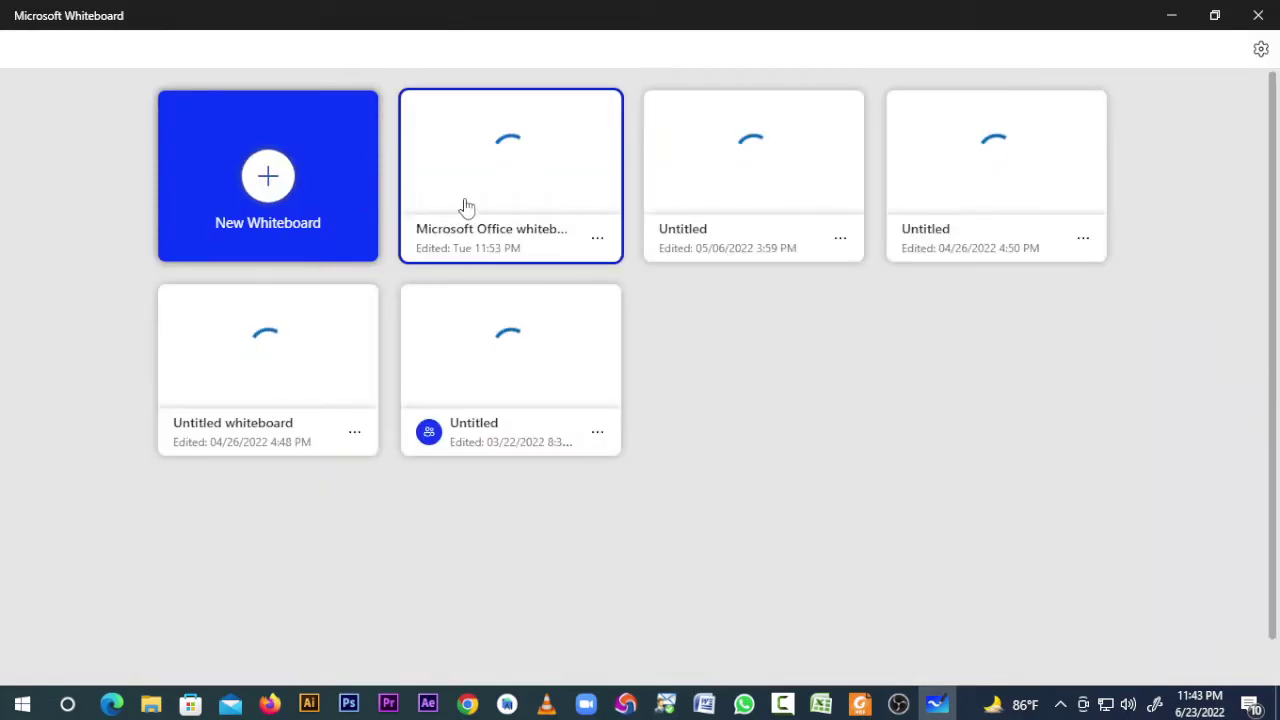
click(481, 190)
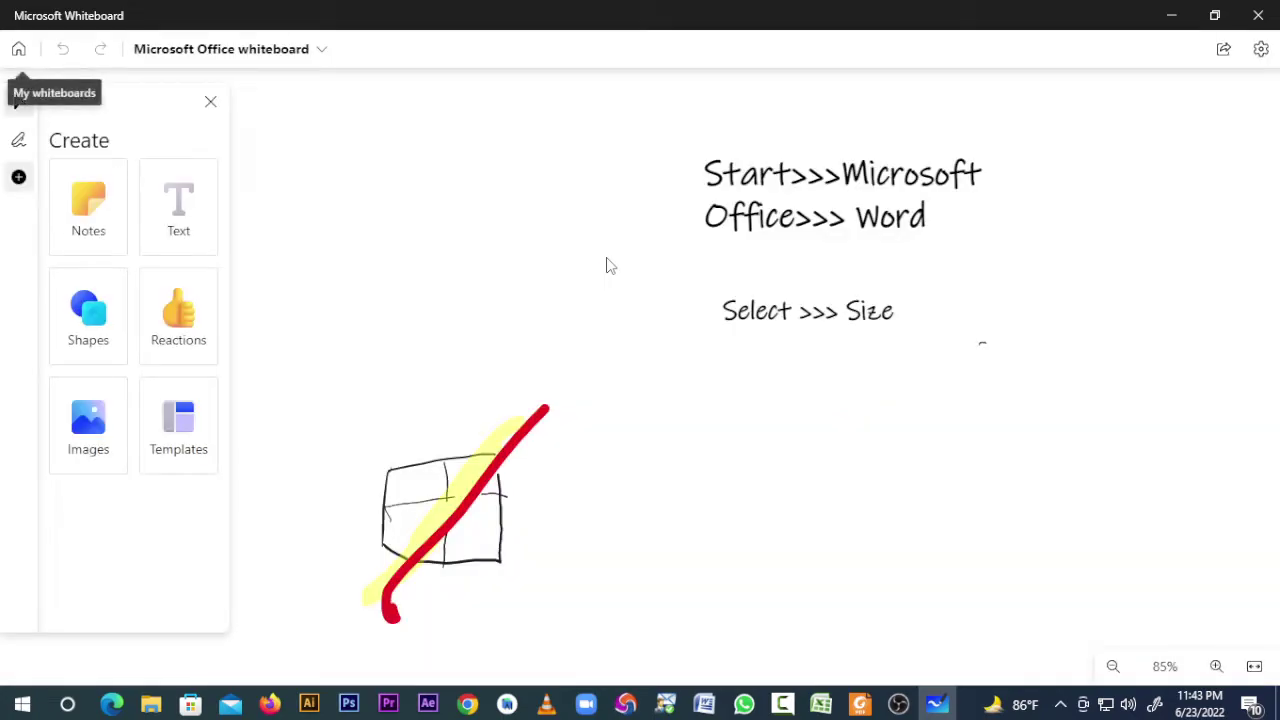
click(210, 102)
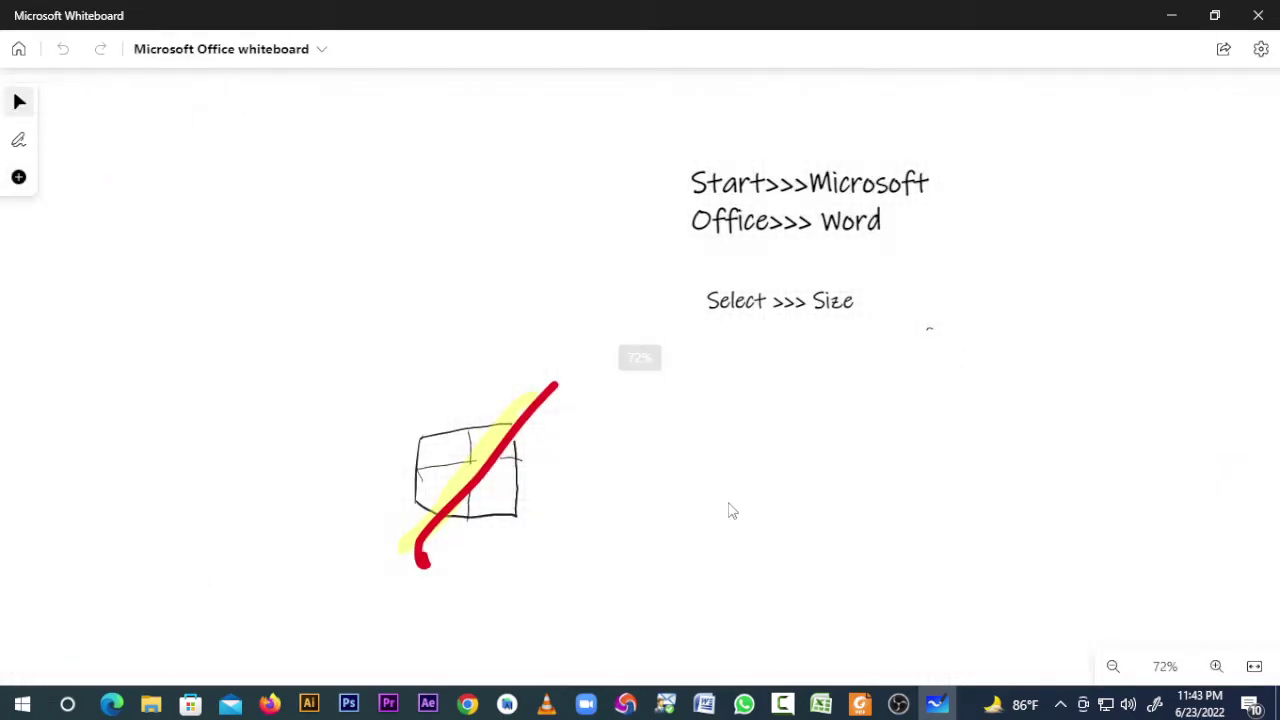
mouse_move(658, 508)
mouse_down()
mouse_move(634, 274)
mouse_move(528, 189)
mouse_up()
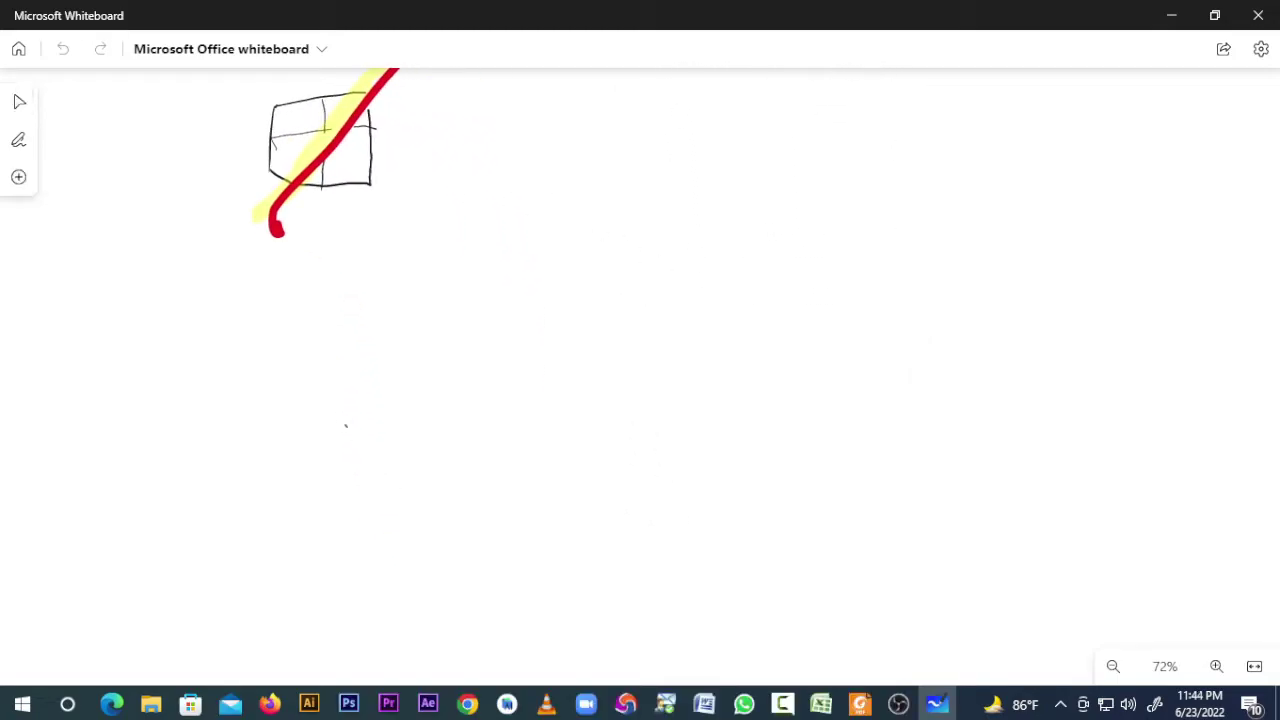
Hand-draw H, 2 and O on the whiteboard canvas.
drag(345, 426, 427, 568)
mouse_move(409, 422)
mouse_down()
mouse_move(472, 522)
mouse_move(424, 500)
mouse_up()
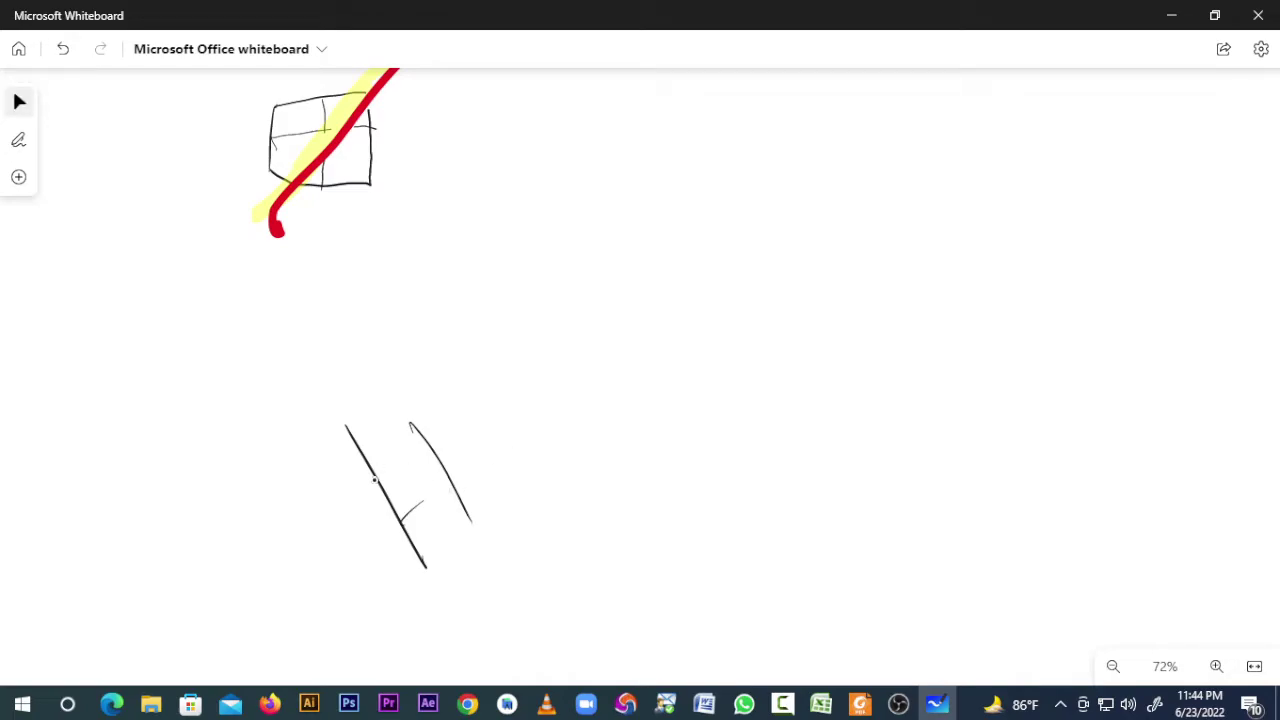
key(ctrl+z)
key(ctrl+z)
key(ctrl+z)
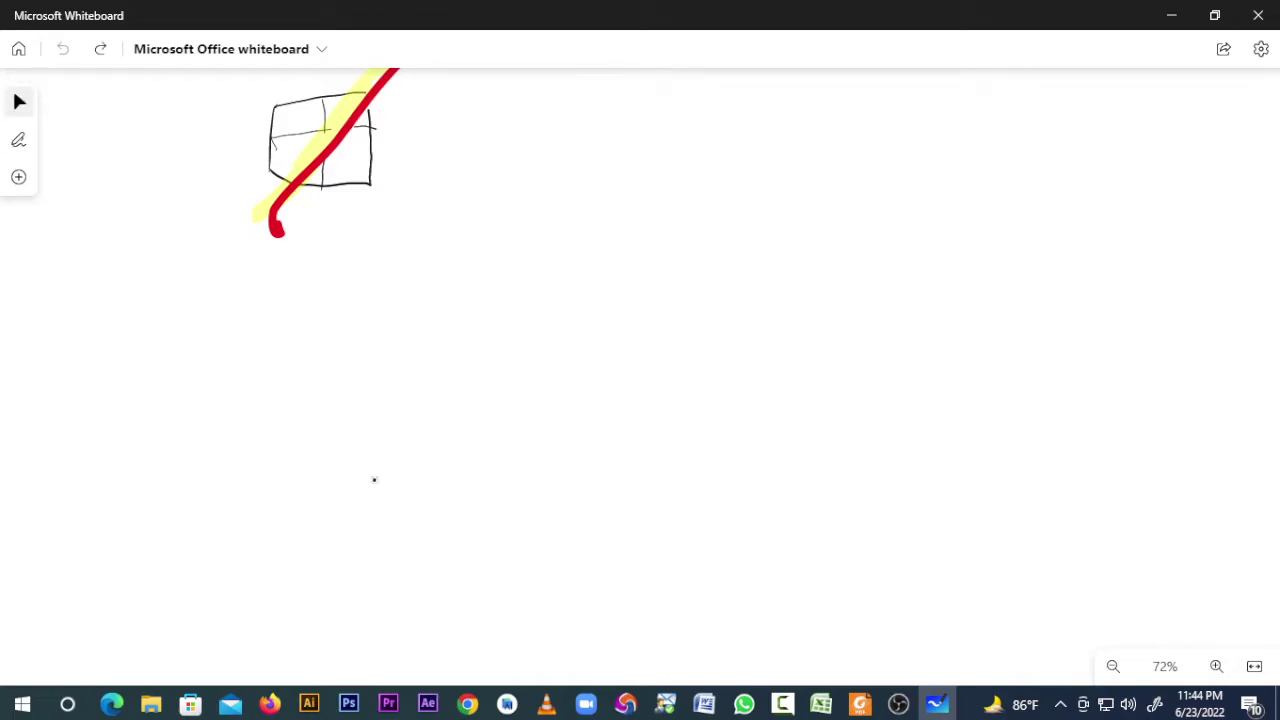
drag(330, 262, 438, 536)
drag(398, 228, 516, 453)
drag(326, 455, 472, 315)
mouse_move(577, 375)
mouse_down()
mouse_move(634, 395)
mouse_move(740, 378)
mouse_up()
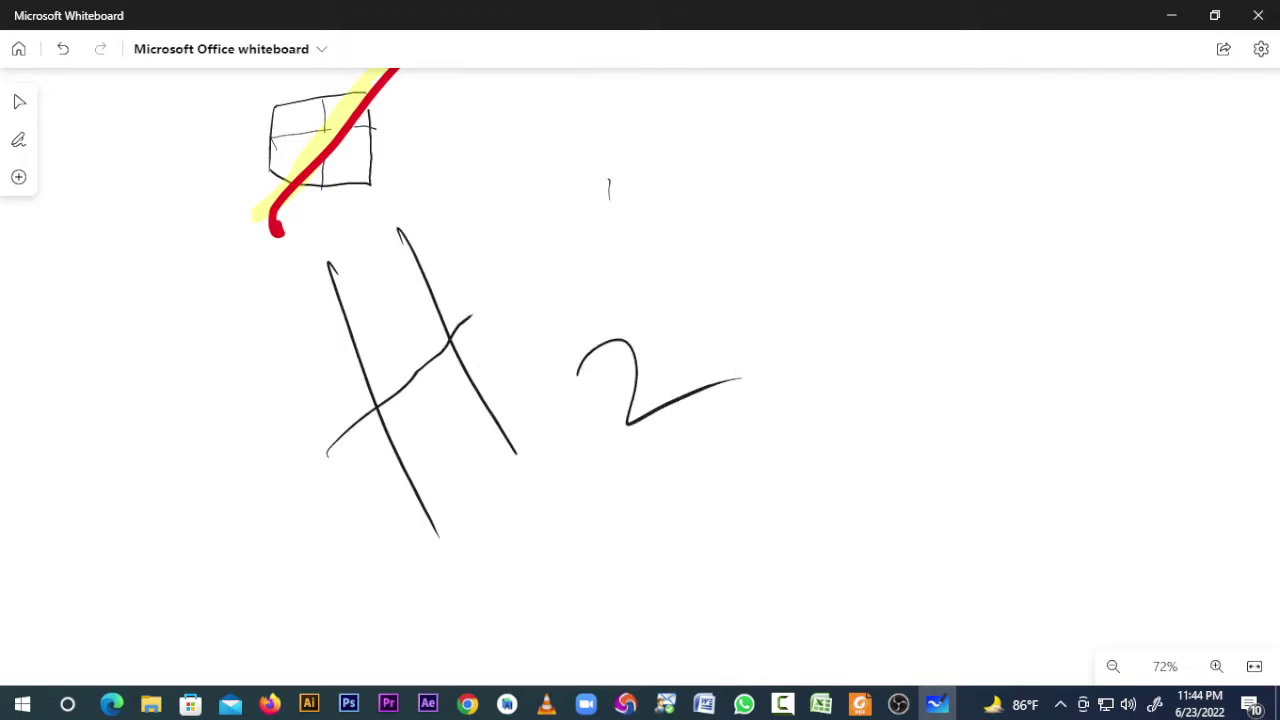
mouse_move(609, 197)
mouse_down()
mouse_move(777, 214)
mouse_move(668, 250)
mouse_up()
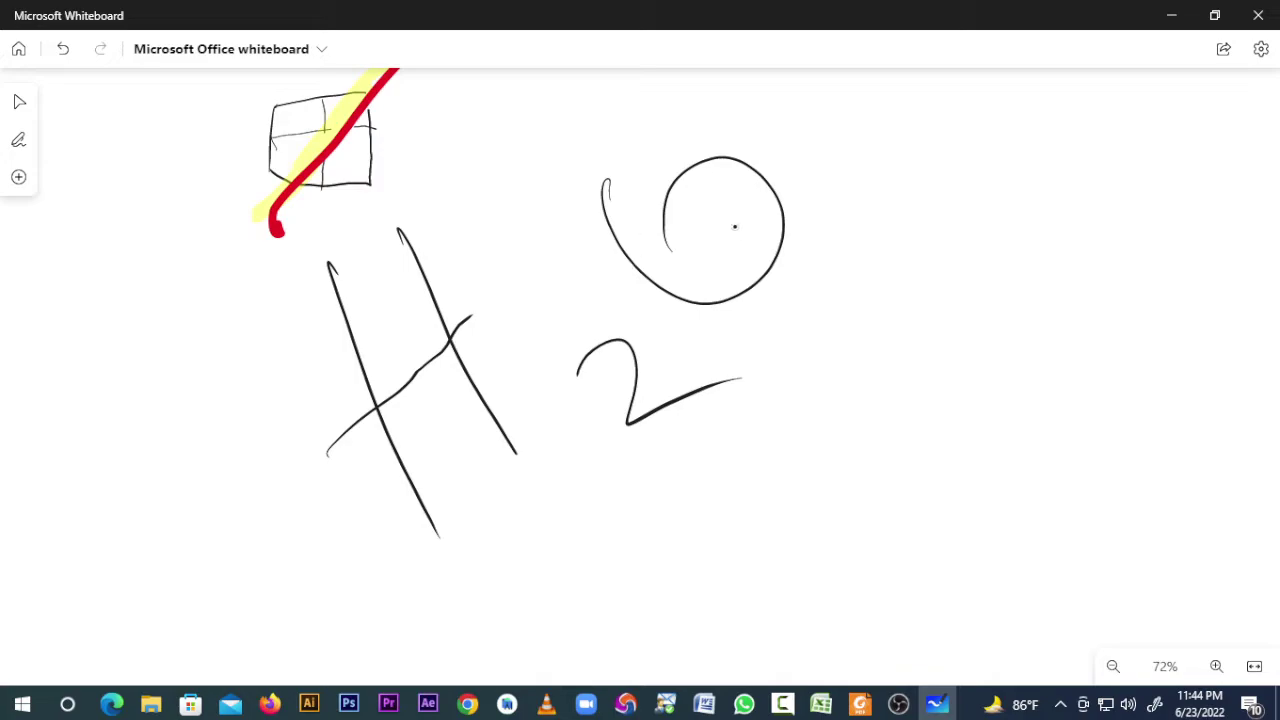
key(ctrl+z)
mouse_move(727, 170)
mouse_down()
mouse_move(686, 108)
mouse_move(755, 200)
mouse_move(600, 172)
mouse_up()
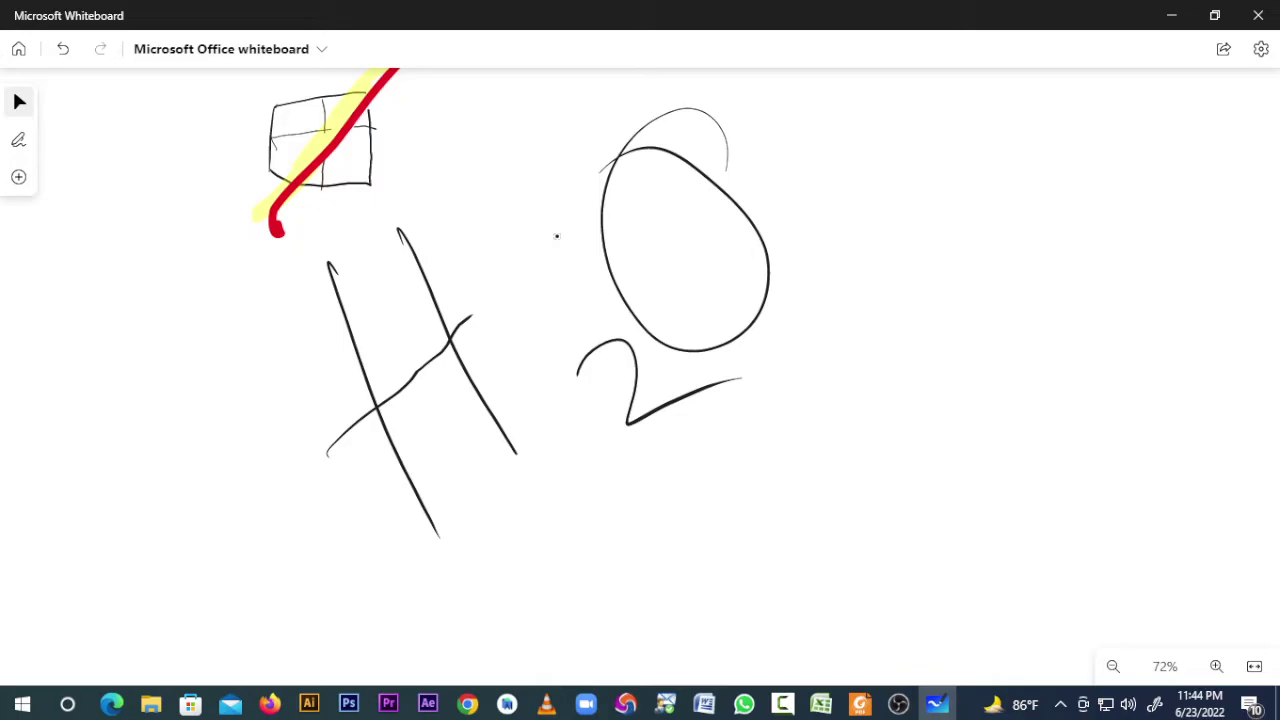
Circle the whole H₂O sketch and the 2, then return to Word.
mouse_move(797, 197)
mouse_down()
mouse_move(660, 135)
mouse_move(690, 590)
mouse_move(450, 275)
mouse_up()
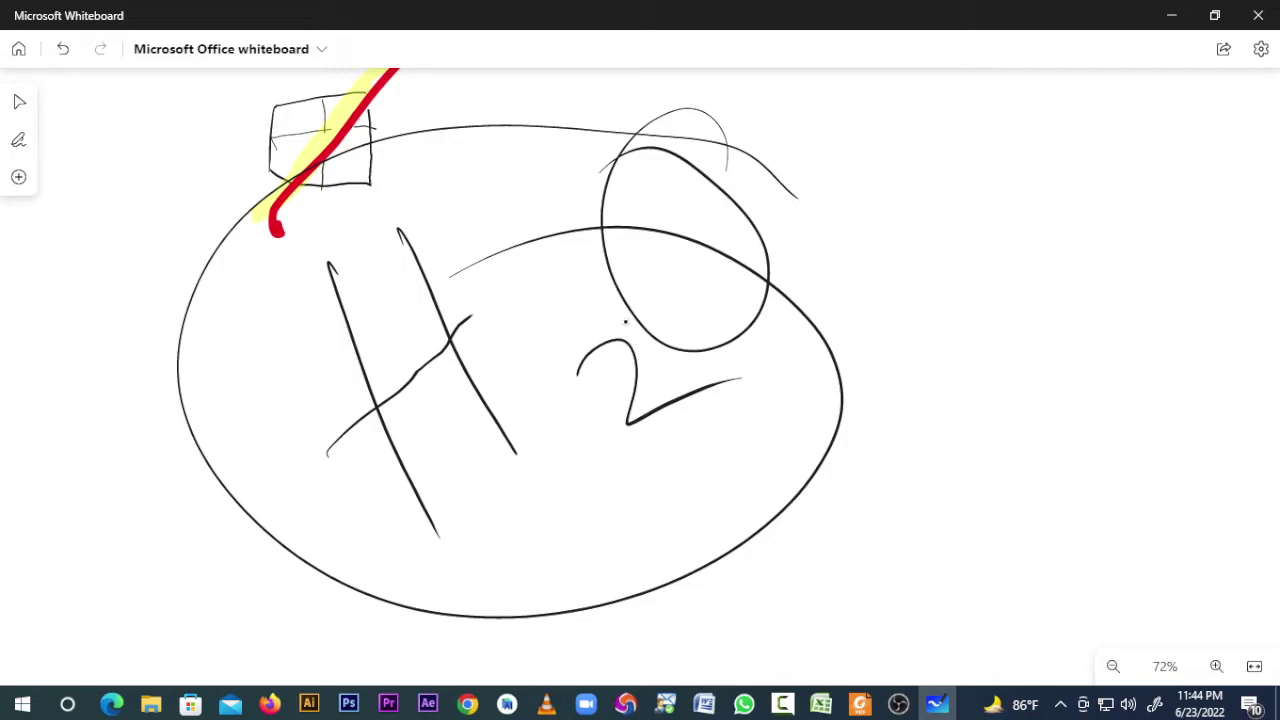
mouse_move(614, 312)
mouse_down()
mouse_move(548, 384)
mouse_move(700, 456)
mouse_move(742, 336)
mouse_move(586, 328)
mouse_up()
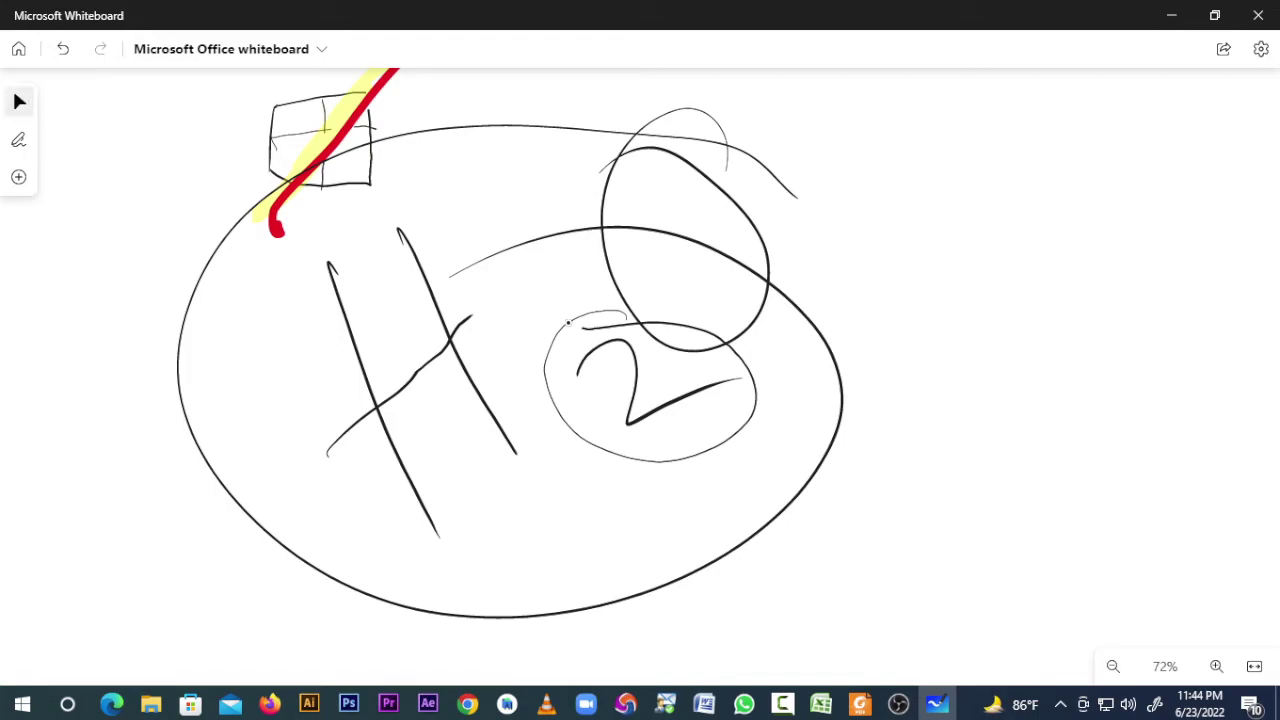
click(632, 366)
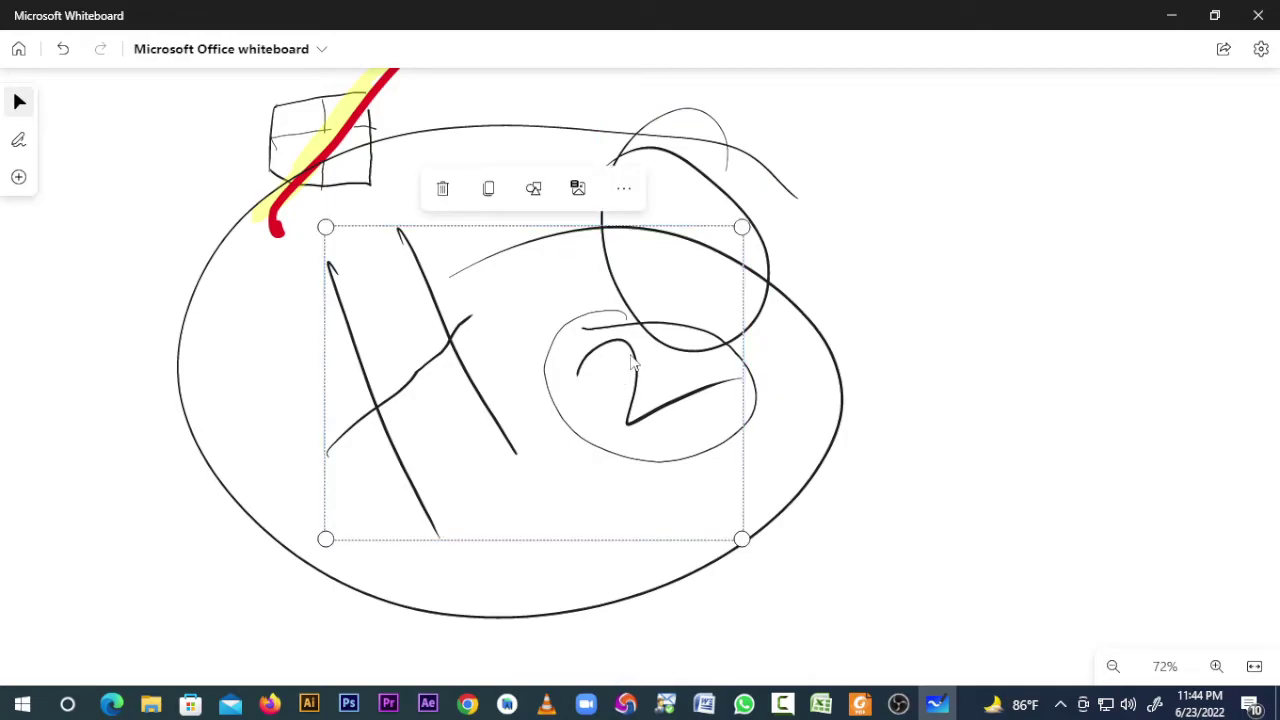
click(704, 706)
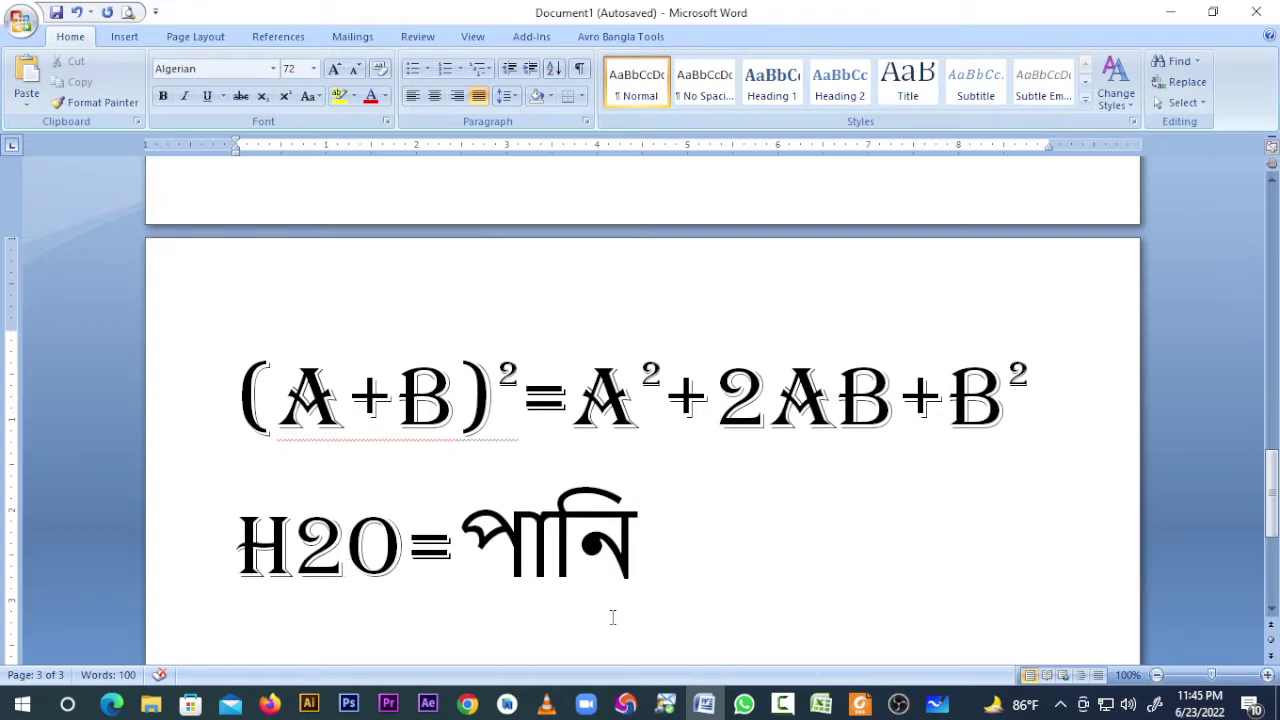
Subscript the 2 in H2O on the water line, leaving the caret after পানি.
drag(344, 530, 292, 535)
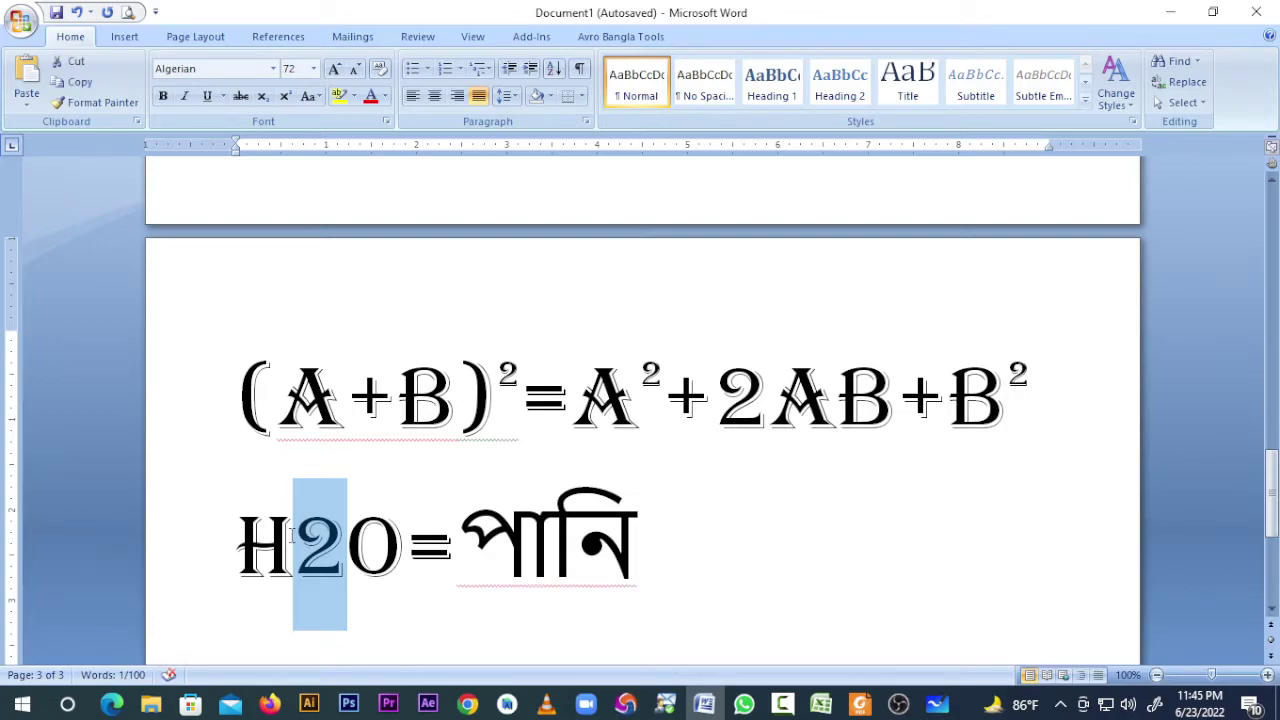
click(266, 98)
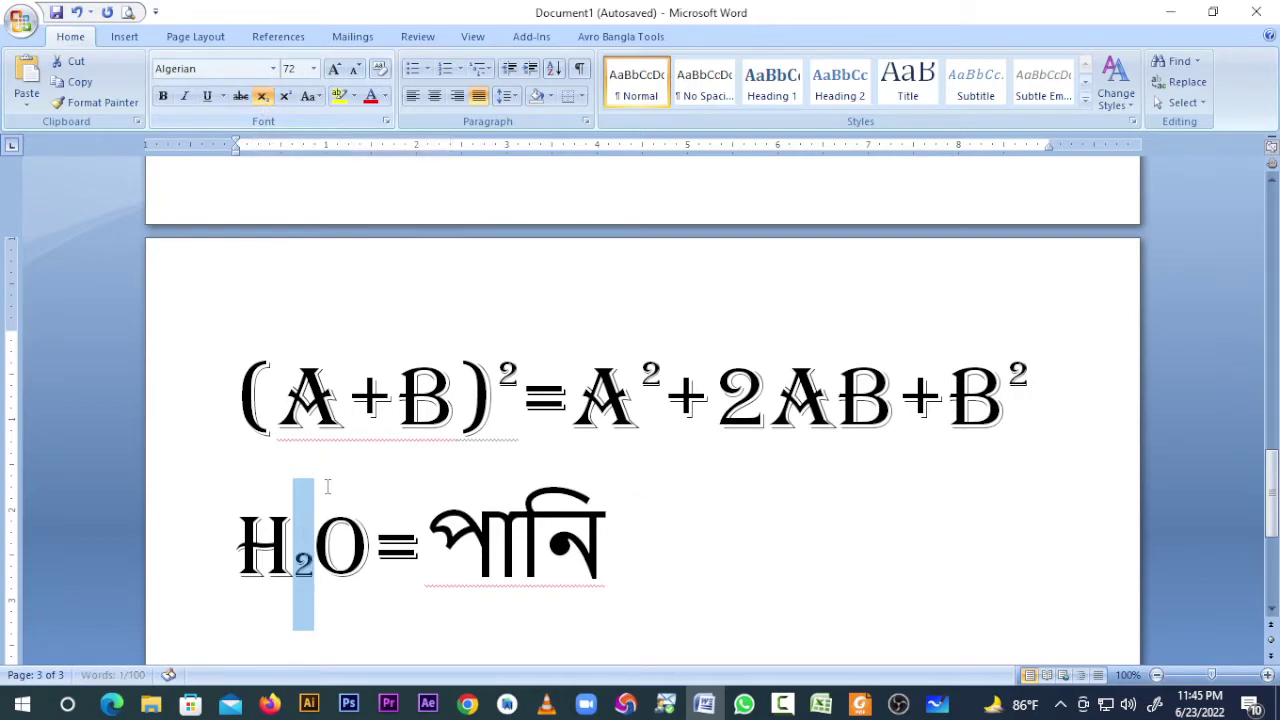
click(382, 579)
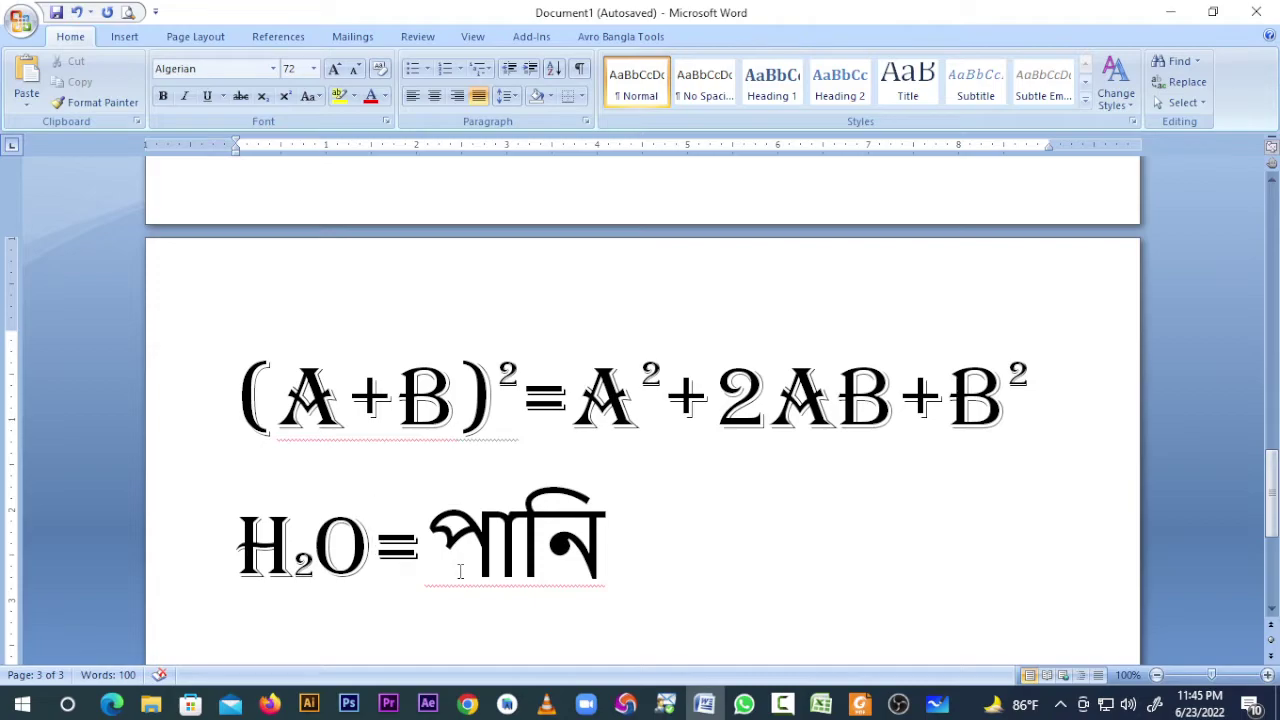
click(648, 565)
Start a new empty line below H₂O=পানি.
scroll(278, 577, down, 2)
key(Return)
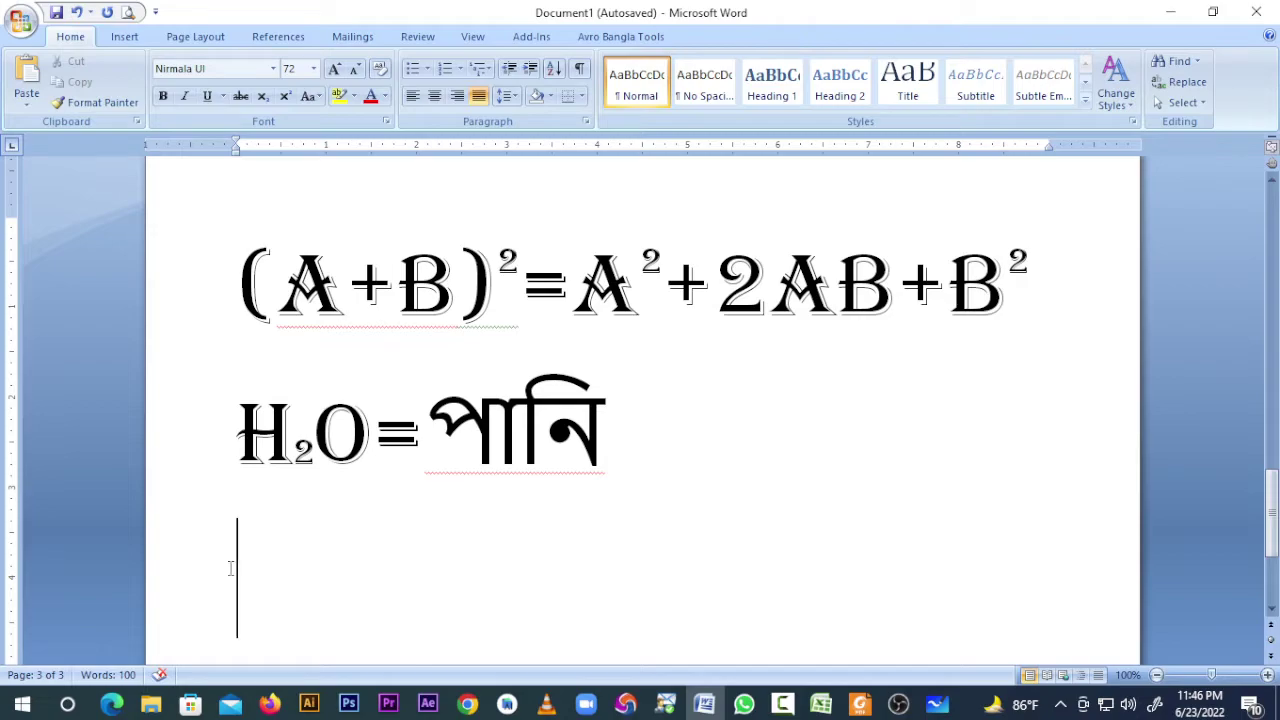
Type BD on a new line below H₂O = পানি.
text(BD)
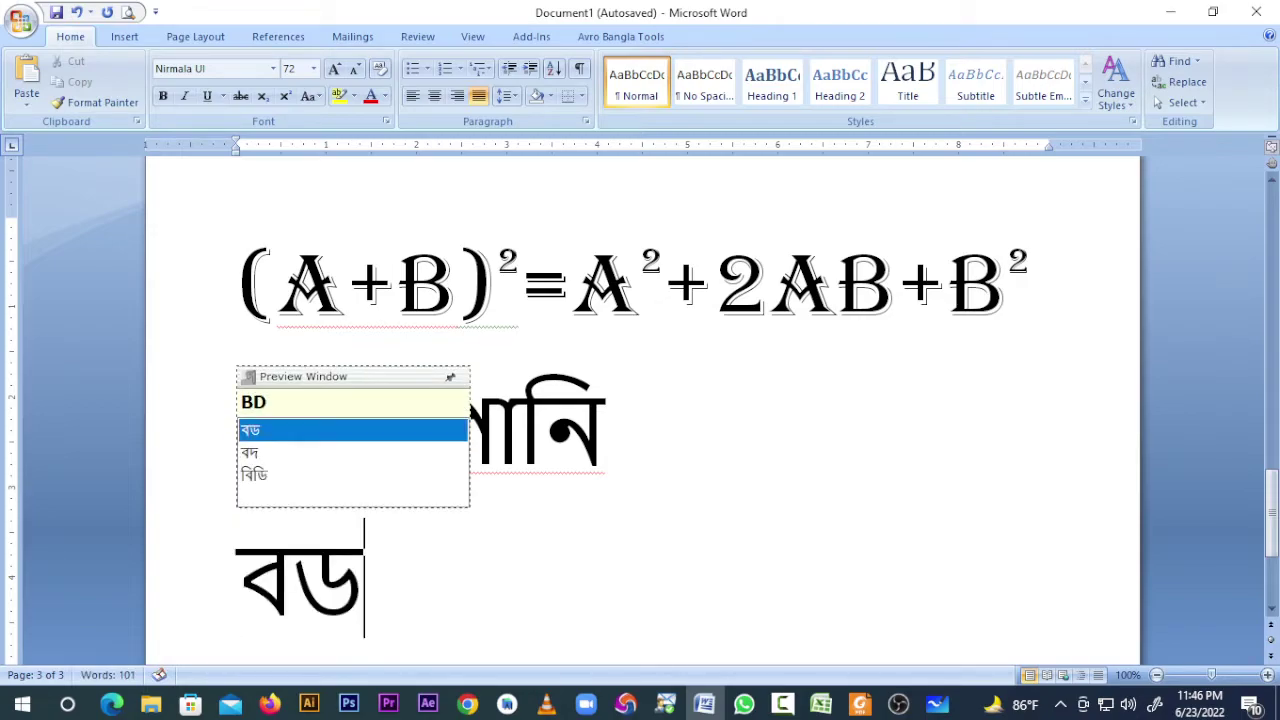
key(BackSpace)
key(BackSpace)
key(BackSpace)
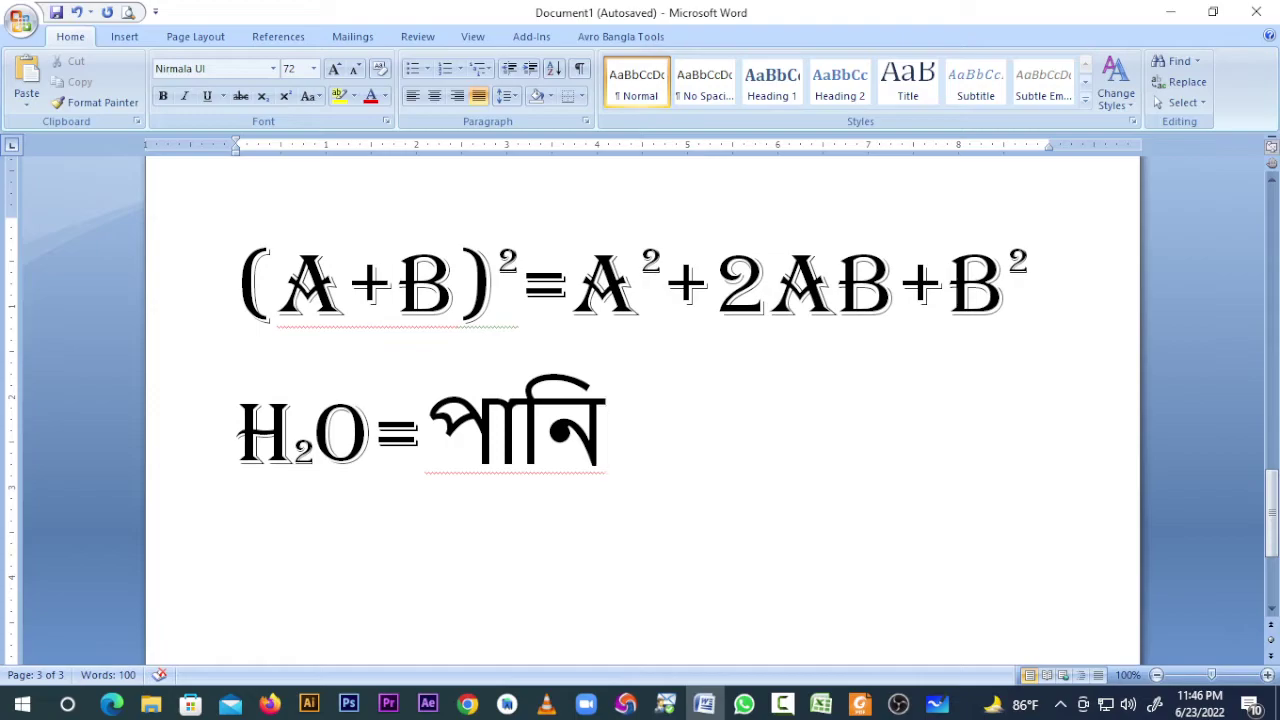
key(Return)
text(BS)
key(BackSpace)
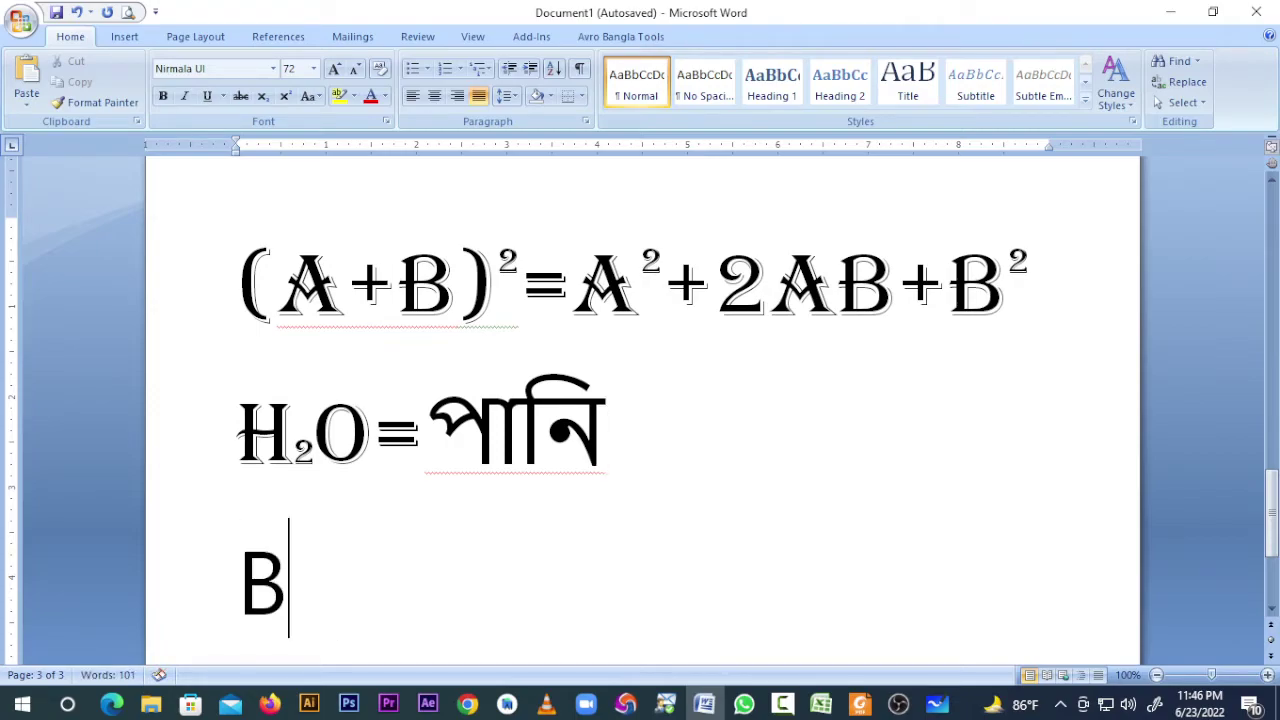
text(D)
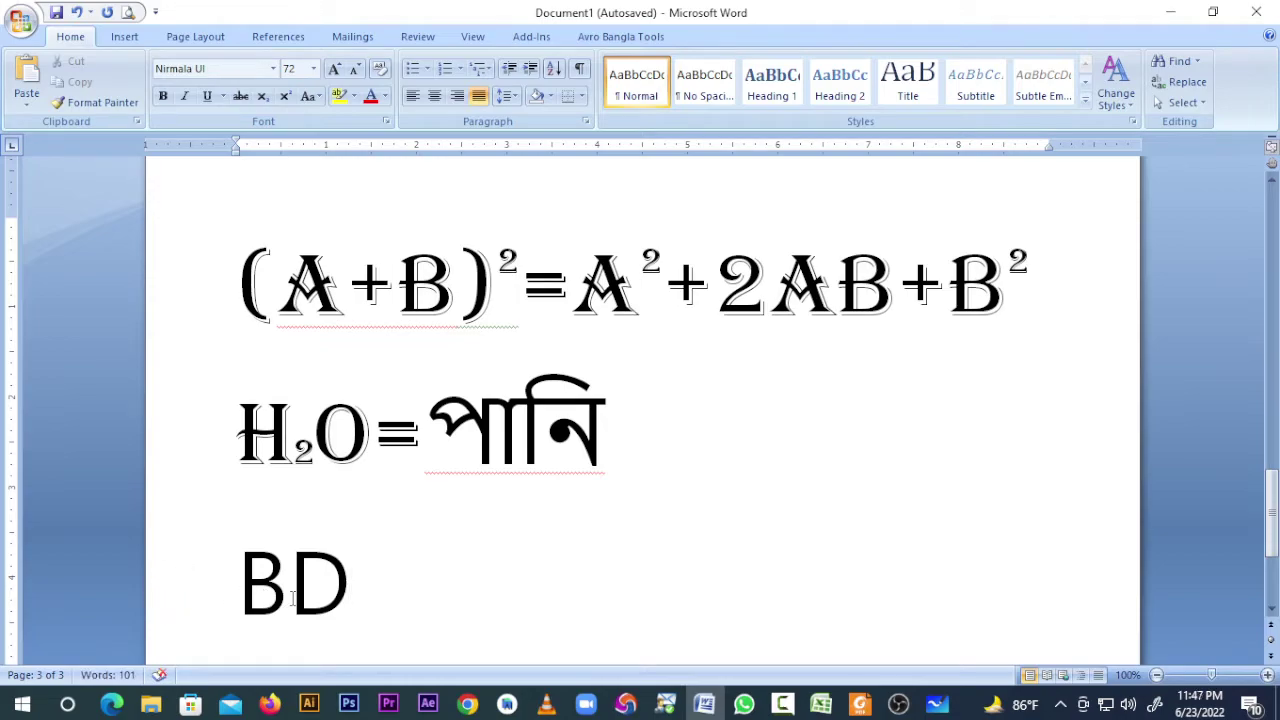
Make BD bold, then turn bold off after it for the next word.
drag(352, 590, 232, 590)
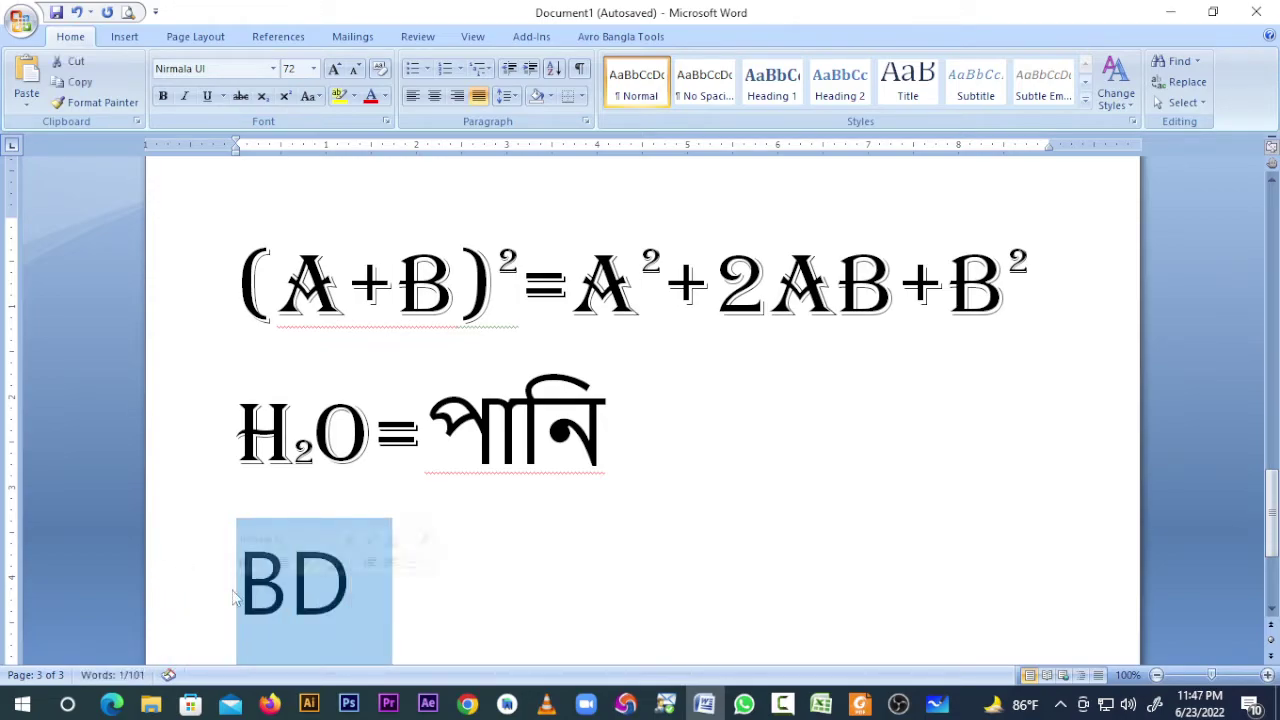
click(382, 607)
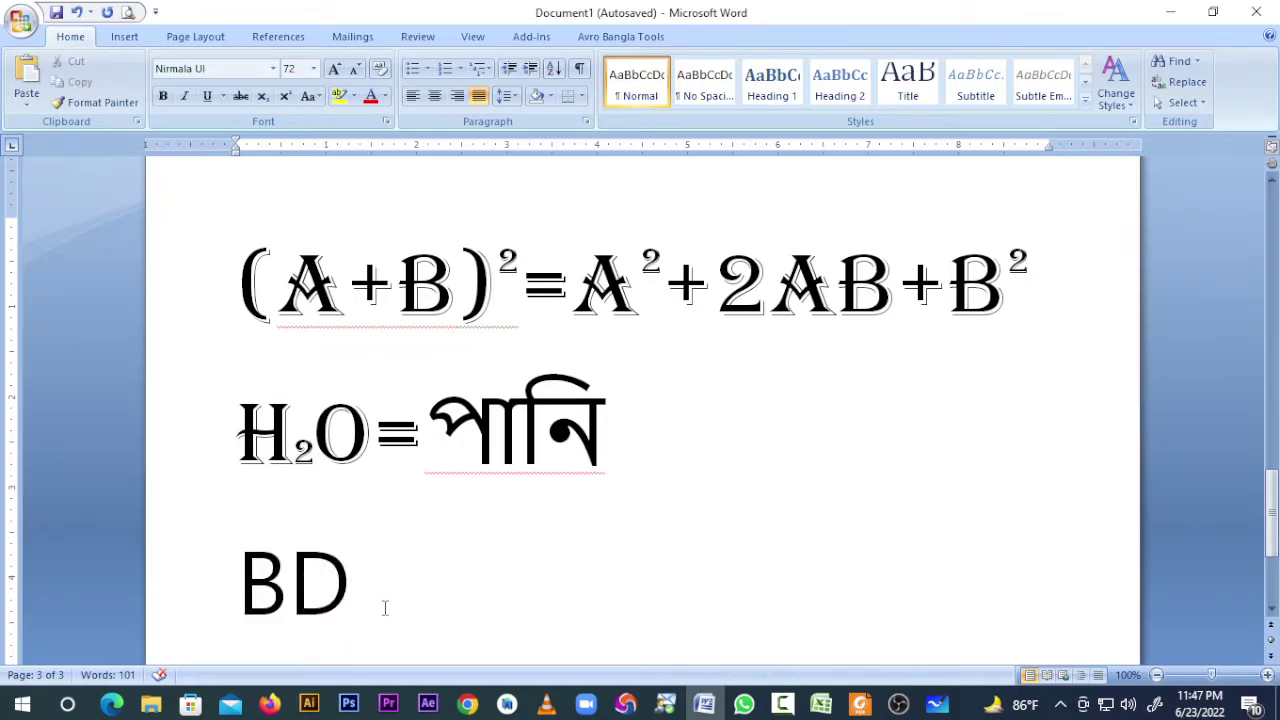
drag(333, 600, 236, 602)
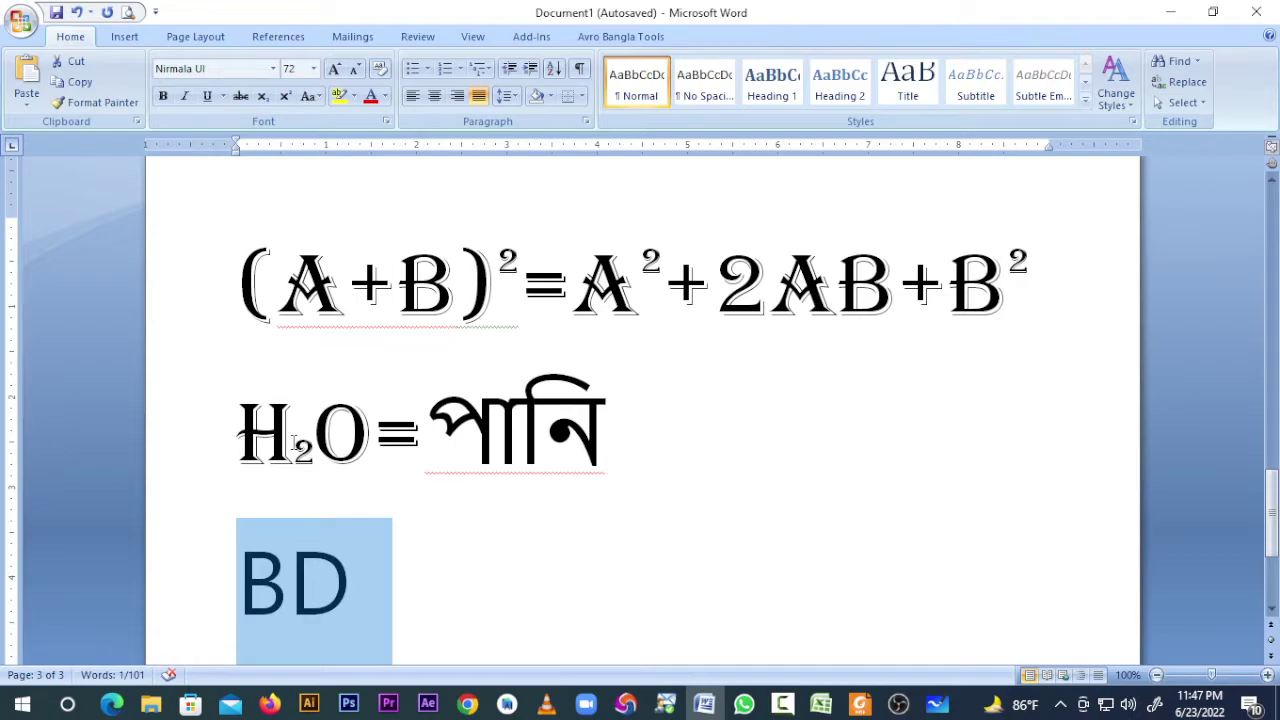
key(ctrl+b)
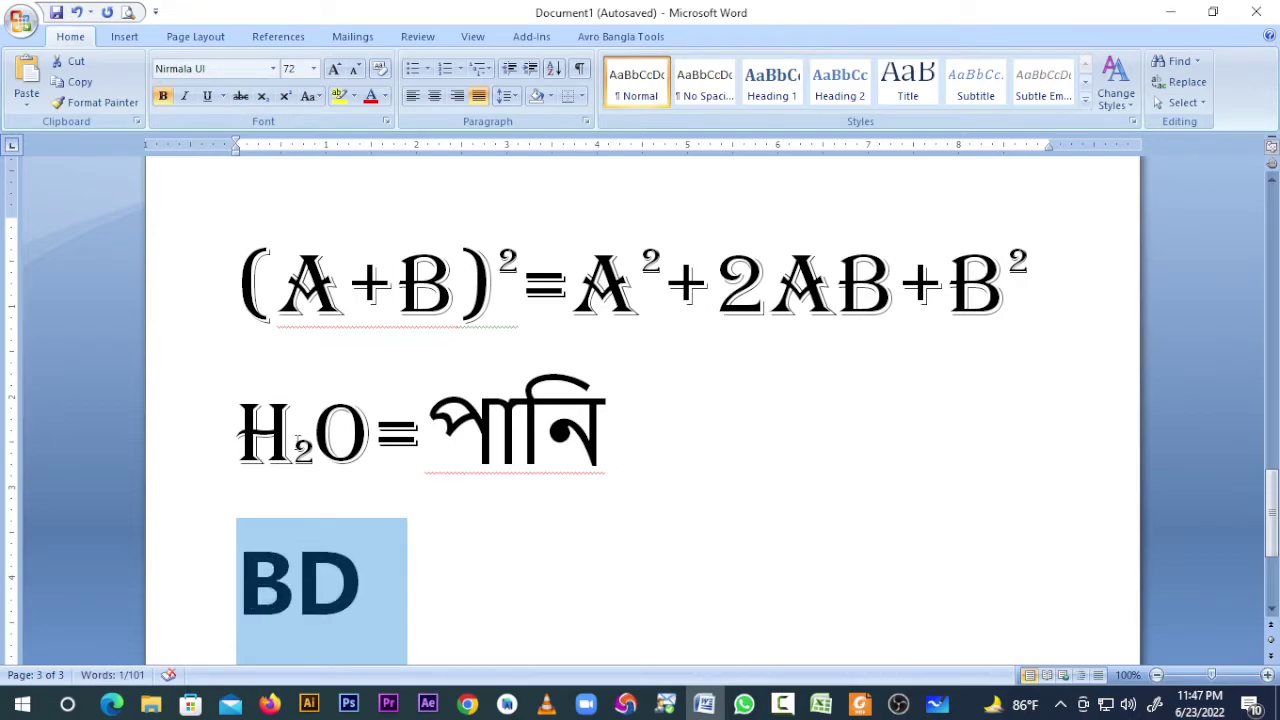
key(ctrl+b)
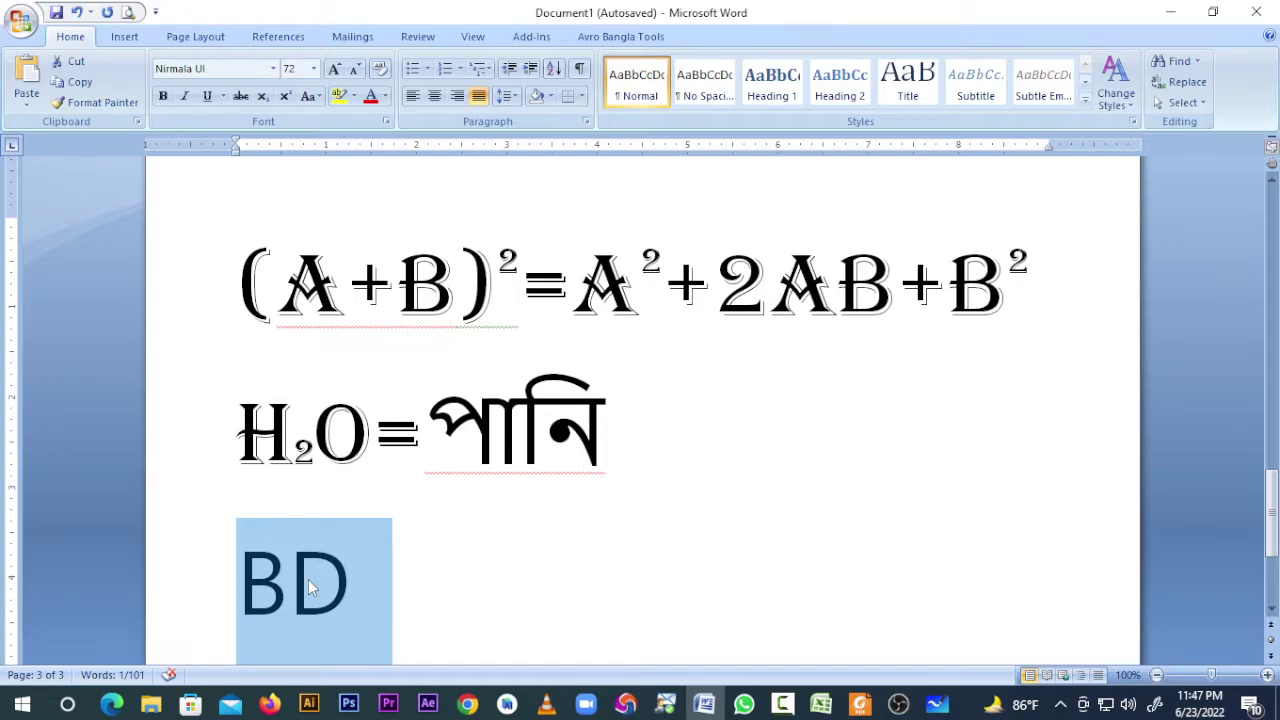
click(163, 96)
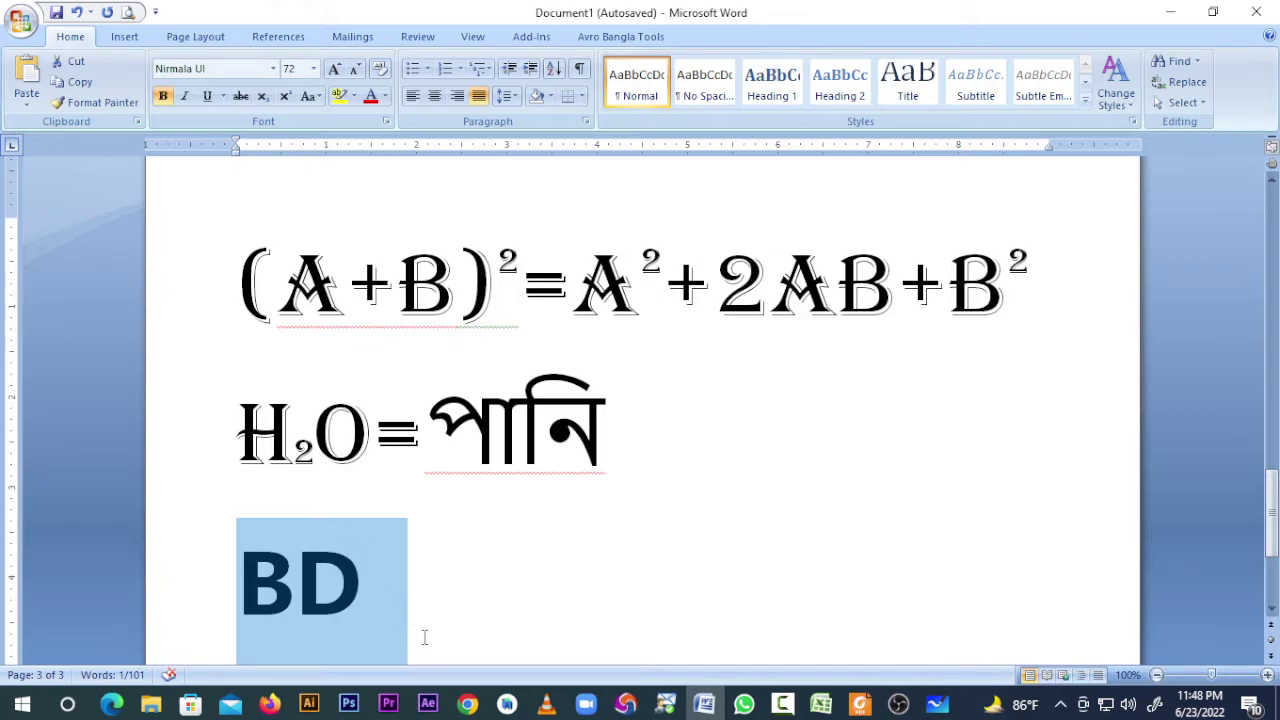
scroll(424, 637, down, 1)
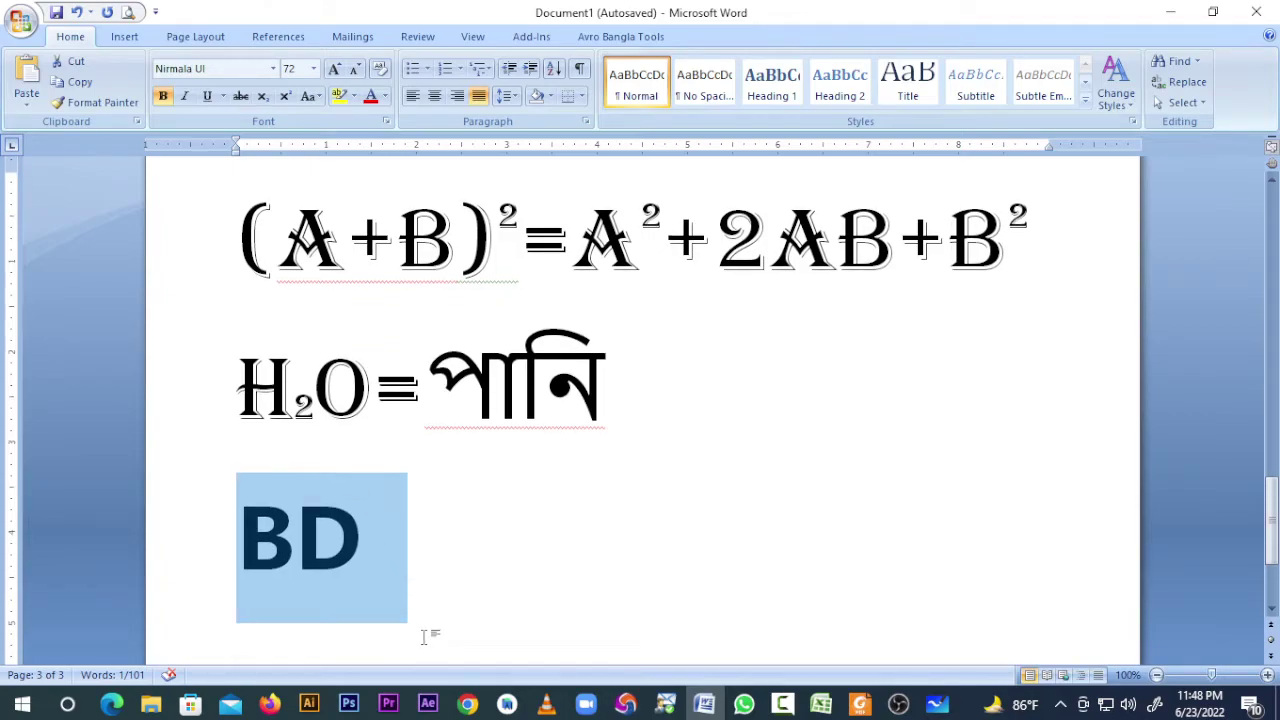
scroll(424, 637, down, 2)
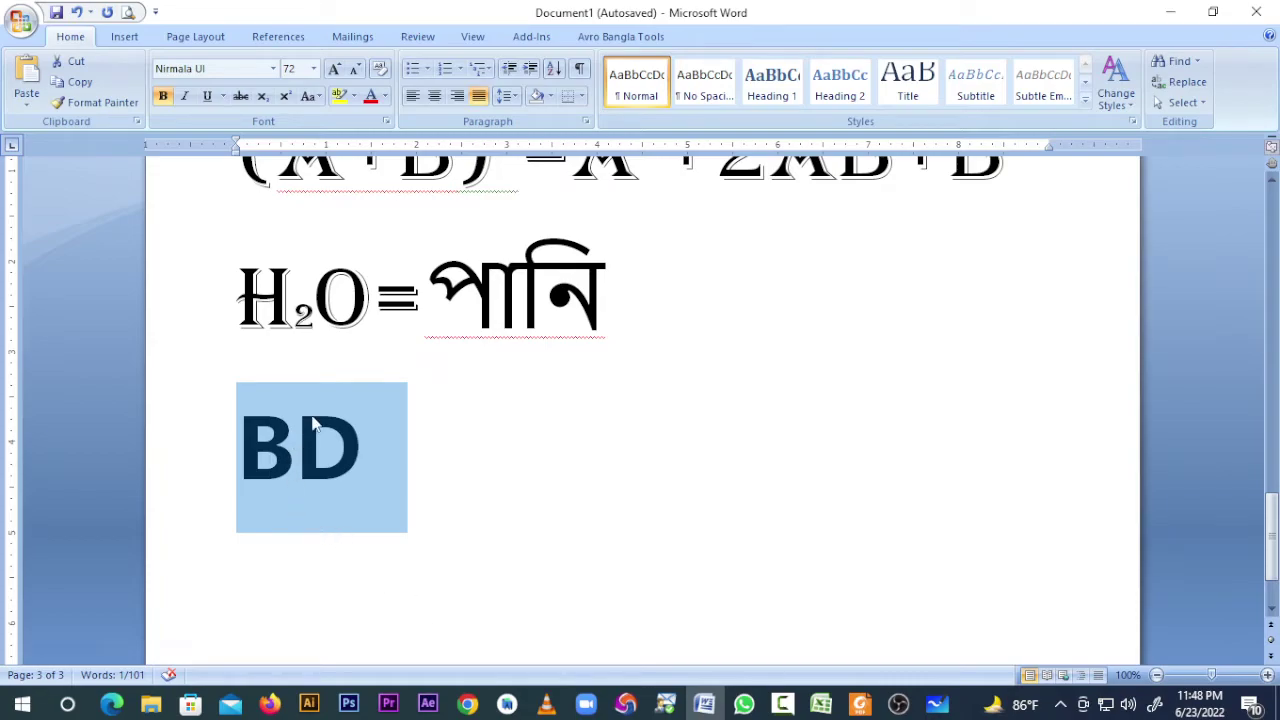
click(447, 470)
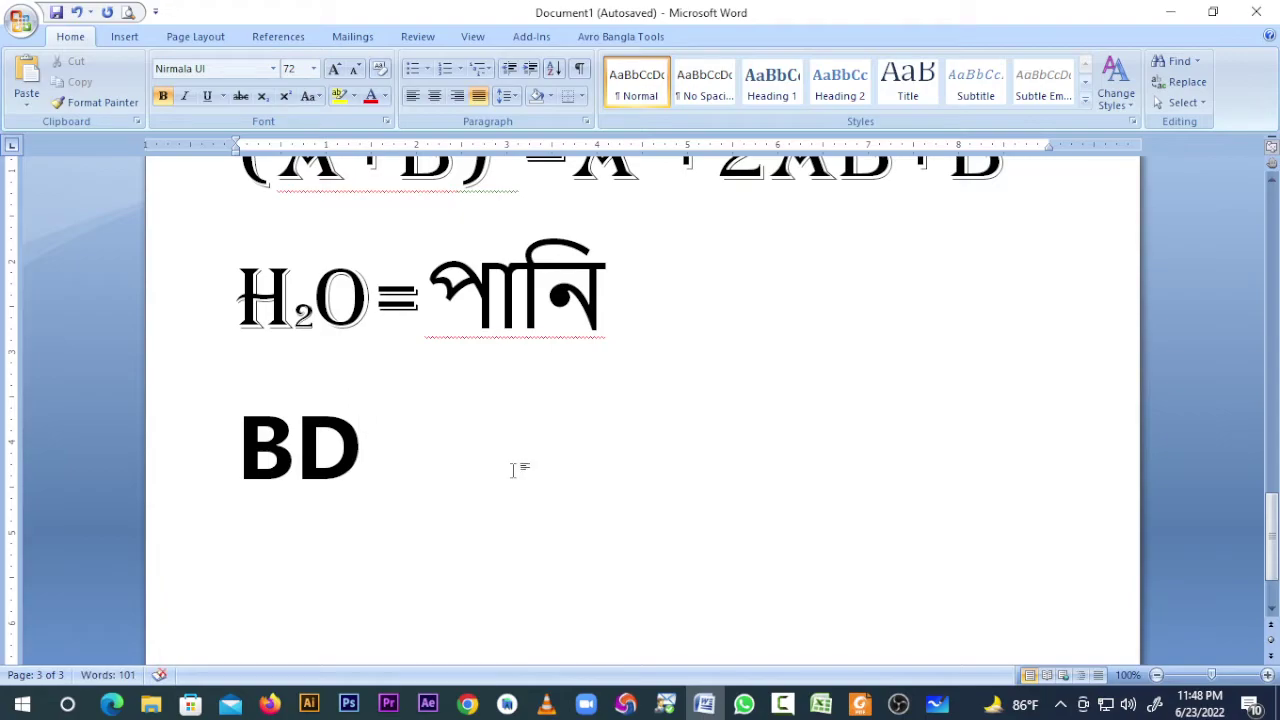
key(ctrl+b)
Type the word Homo after bold BD and format it italic.
text(Nomo)
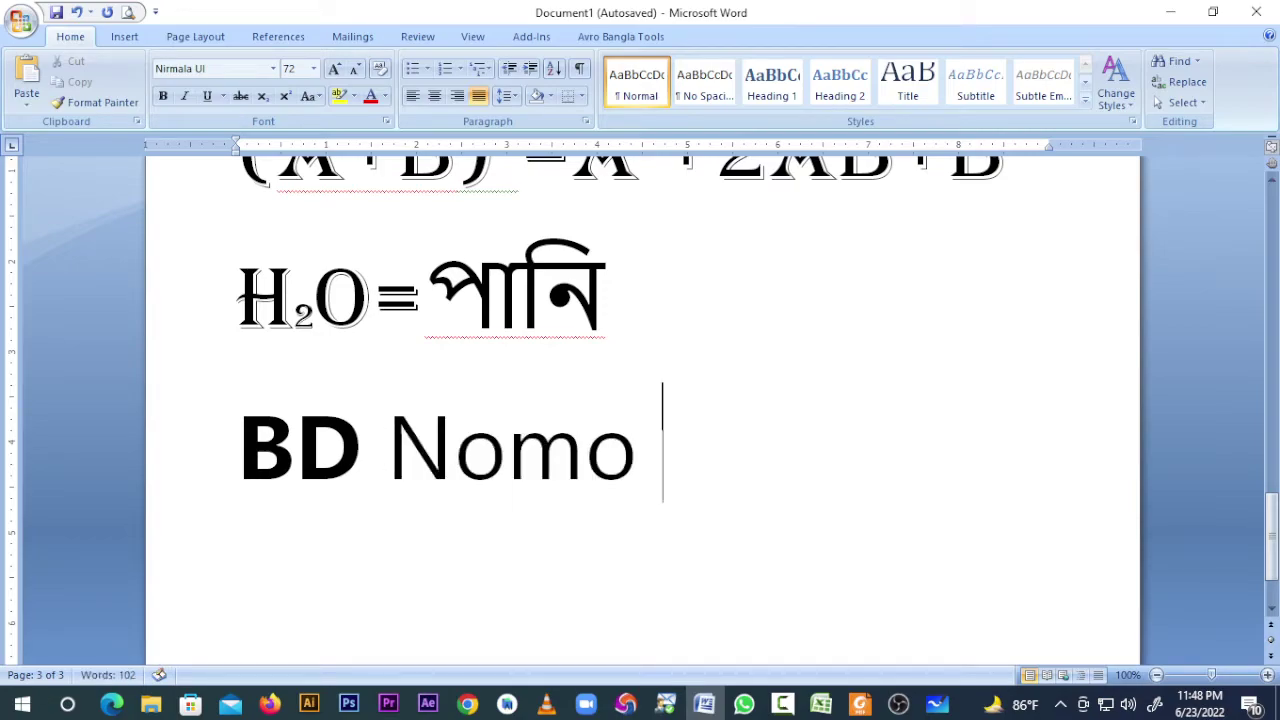
key(BackSpace)
key(BackSpace)
key(BackSpace)
key(BackSpace)
key(BackSpace)
text(Hon)
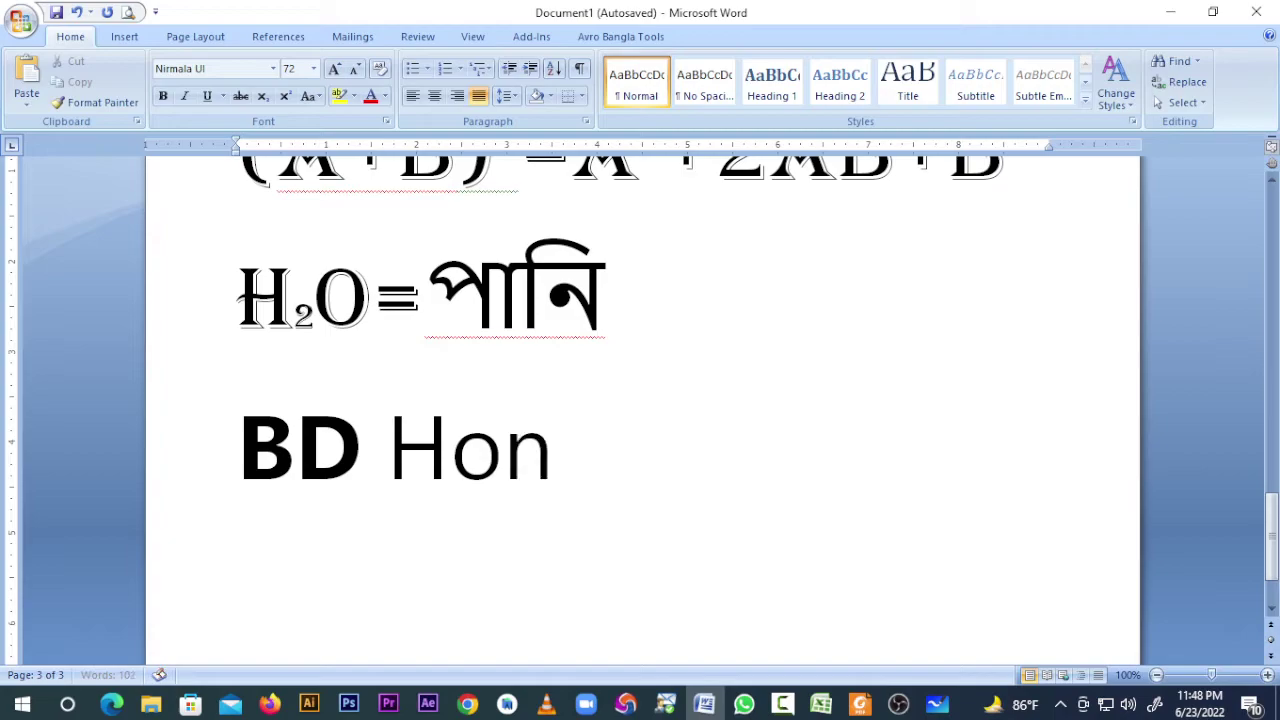
key(BackSpace)
text(mo)
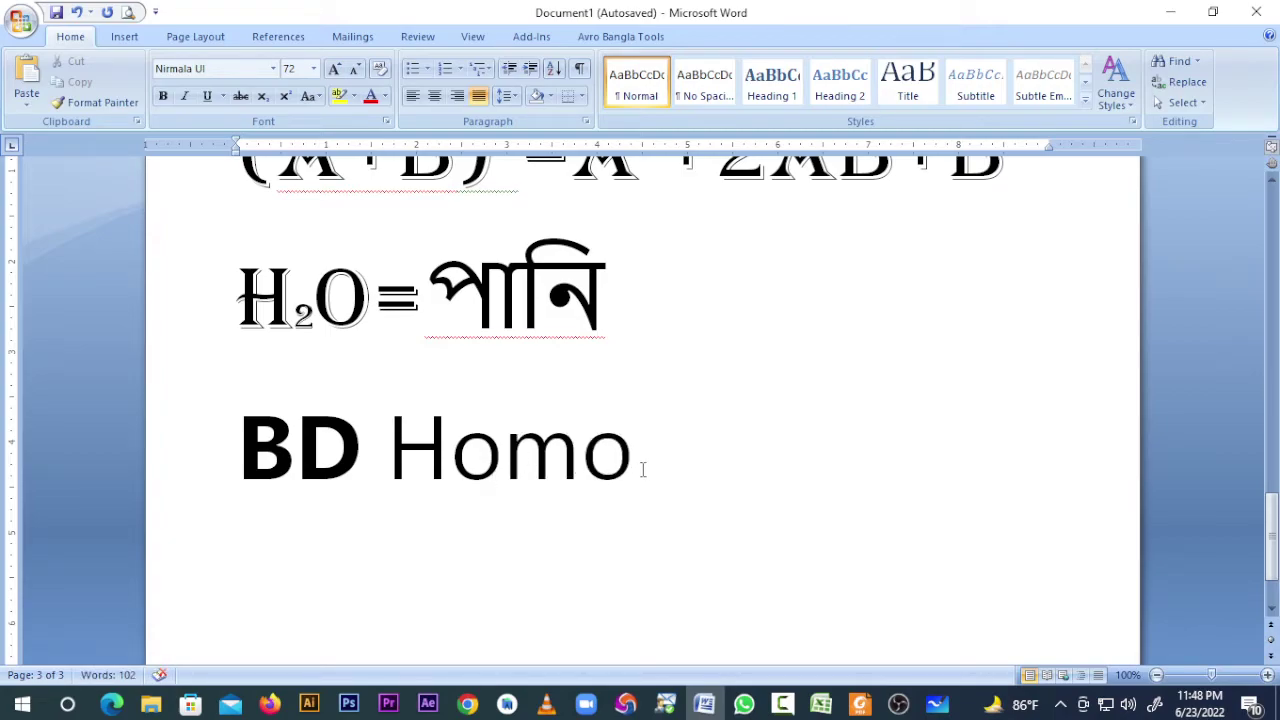
drag(643, 468, 386, 466)
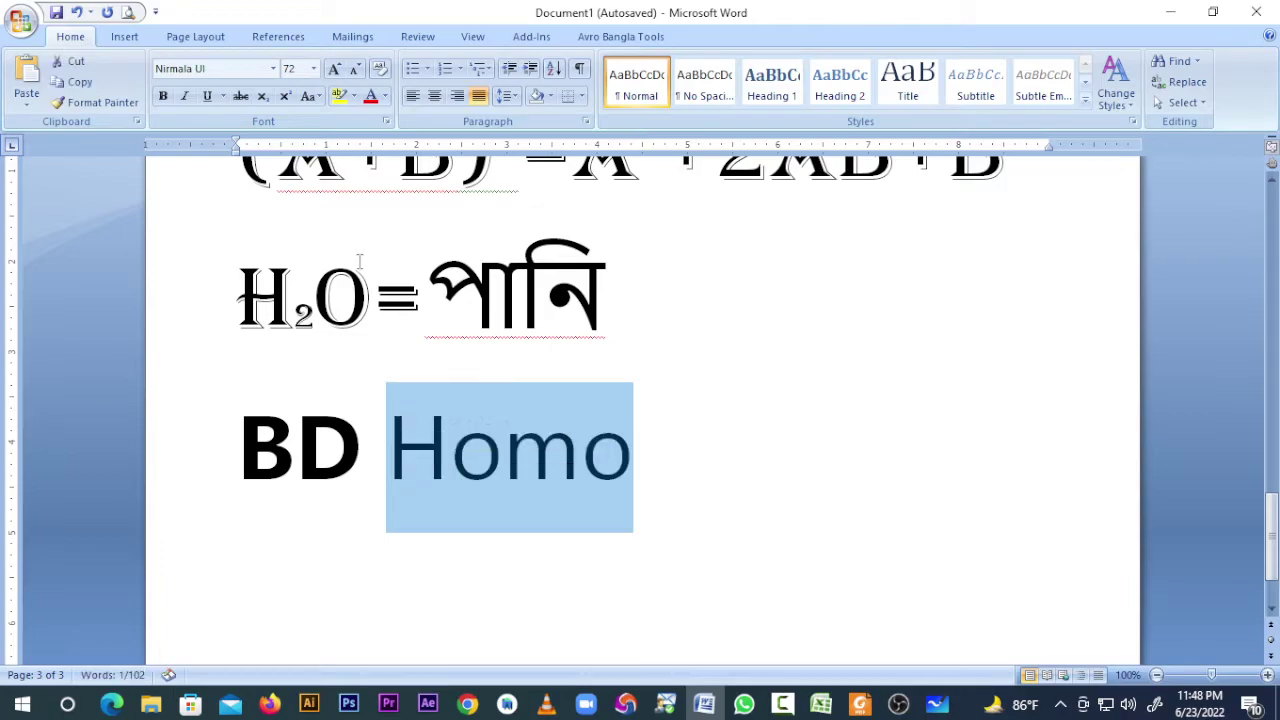
click(188, 103)
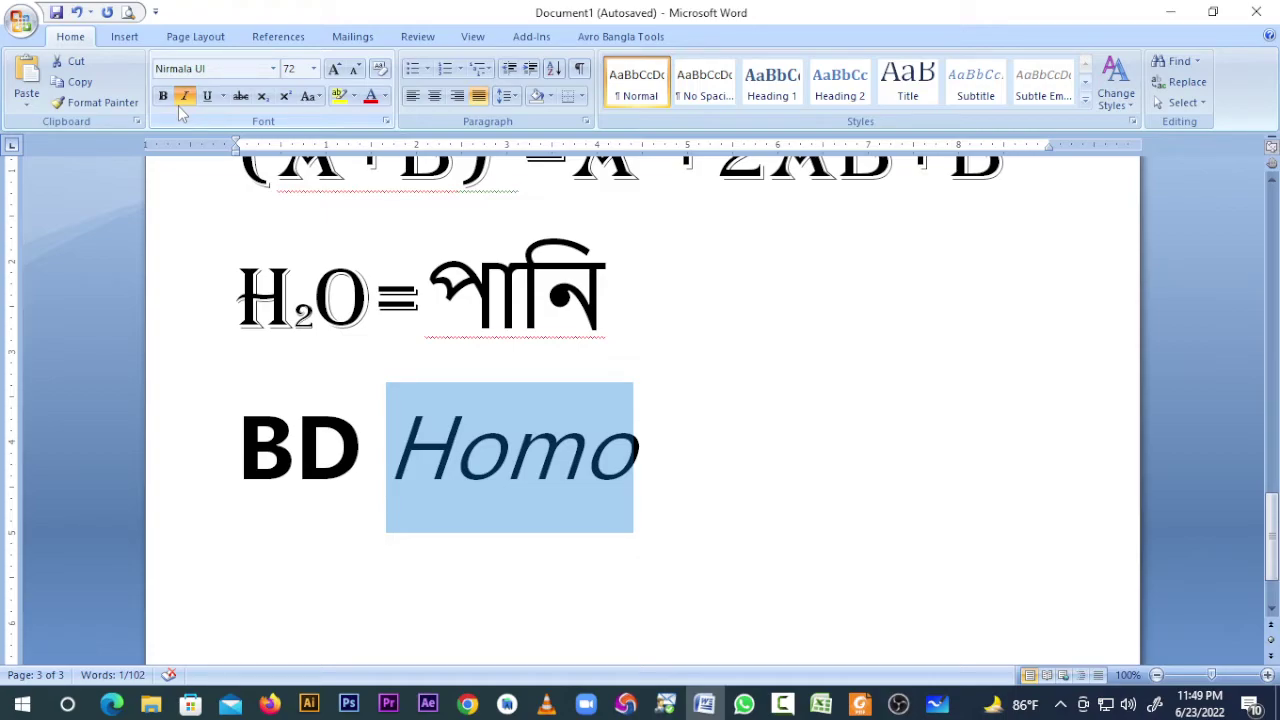
click(716, 450)
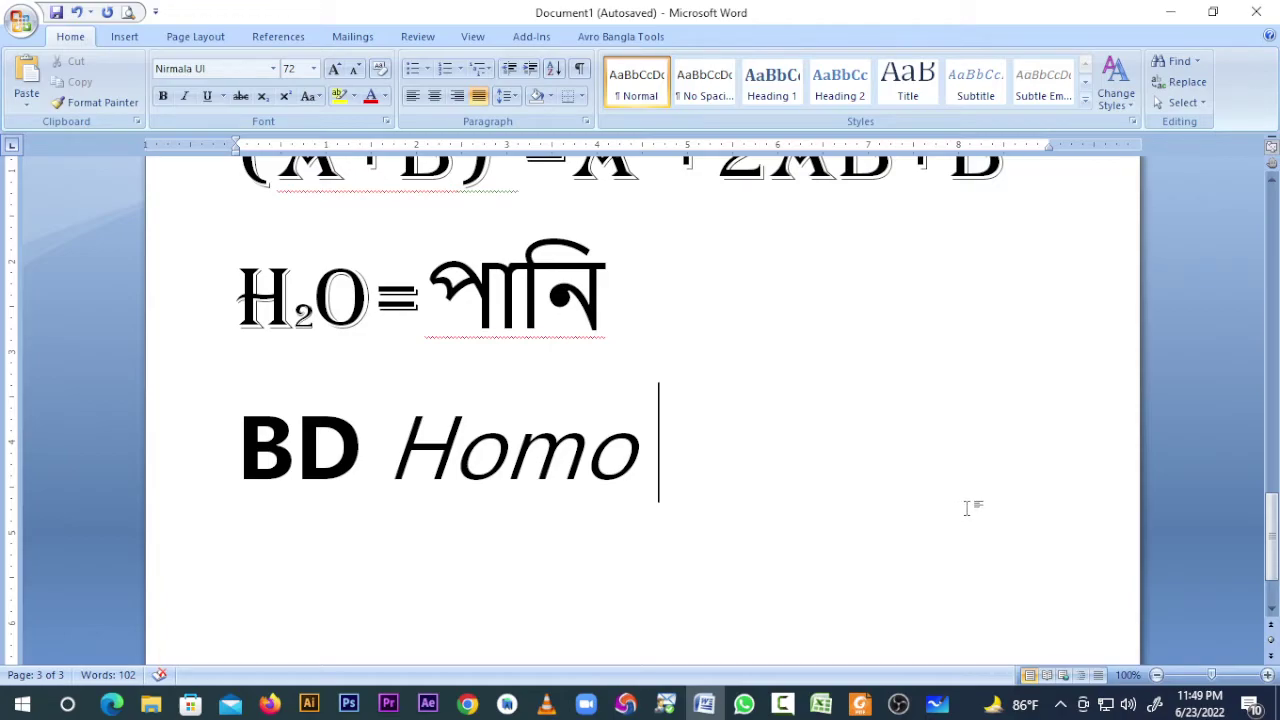
Type 'Table' after Homo on the BD line and underline it.
text(Ta)
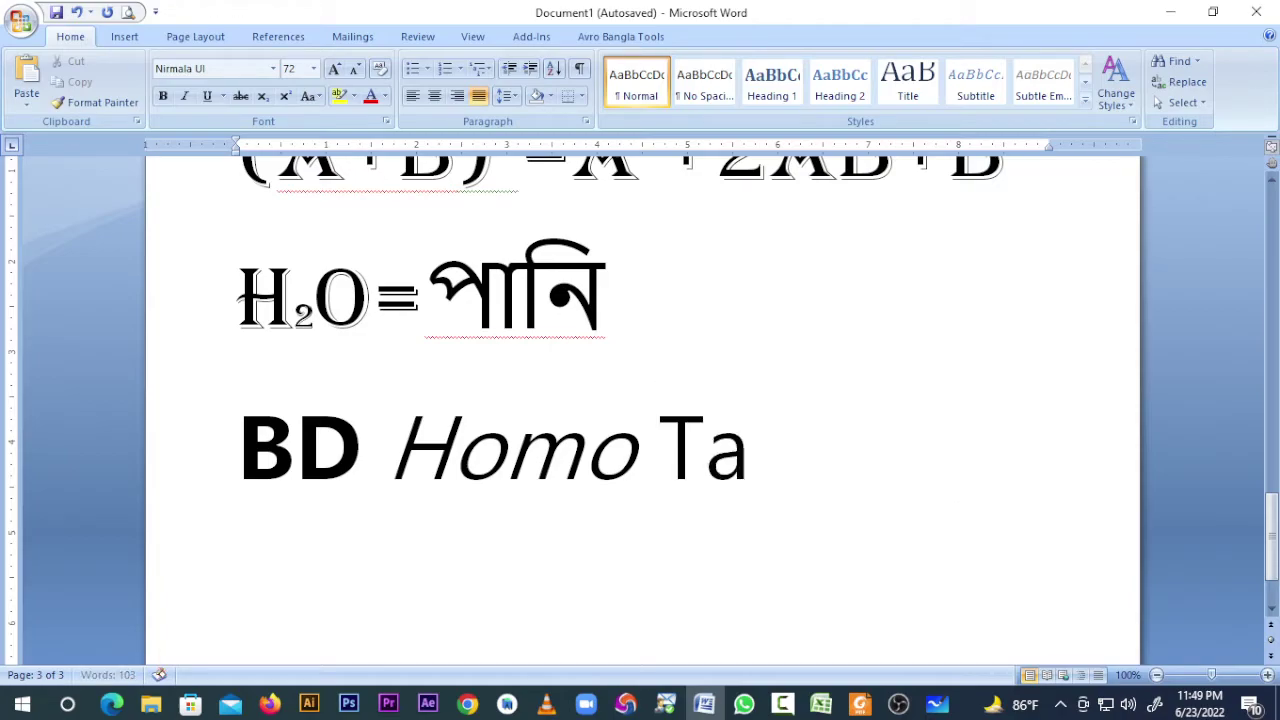
text(nb)
key(BackSpace)
key(BackSpace)
text(b)
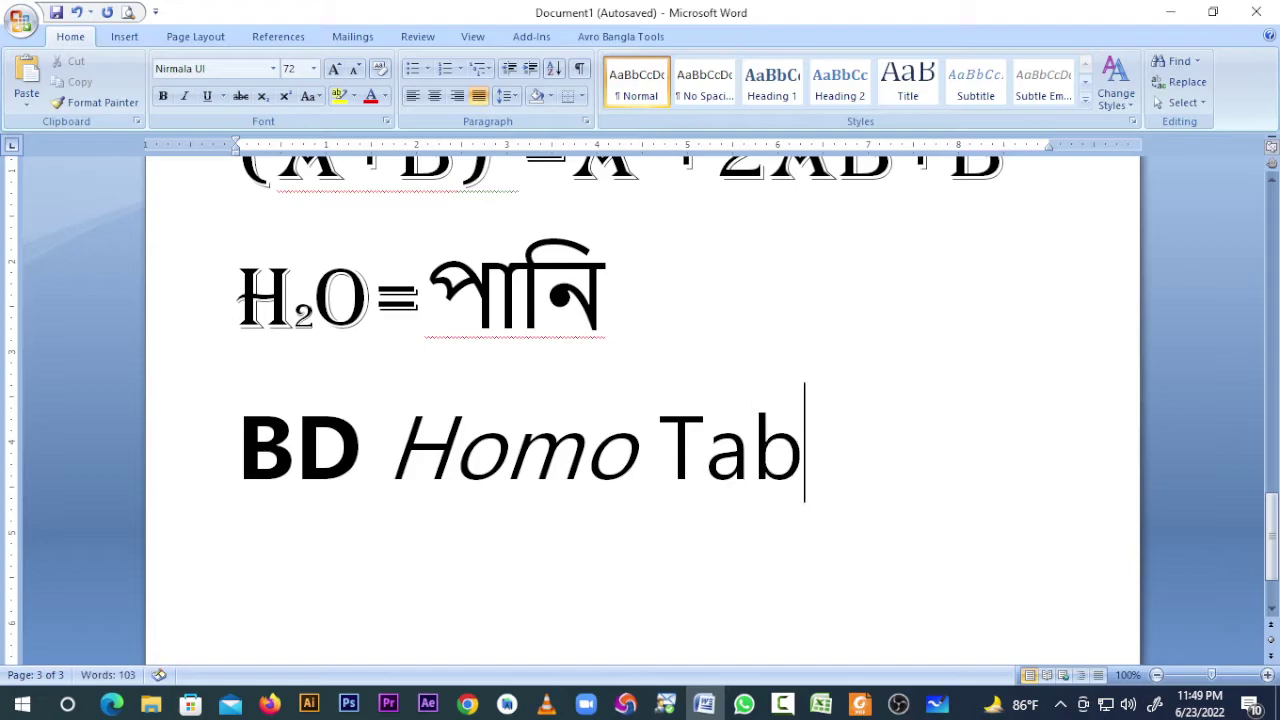
text(le)
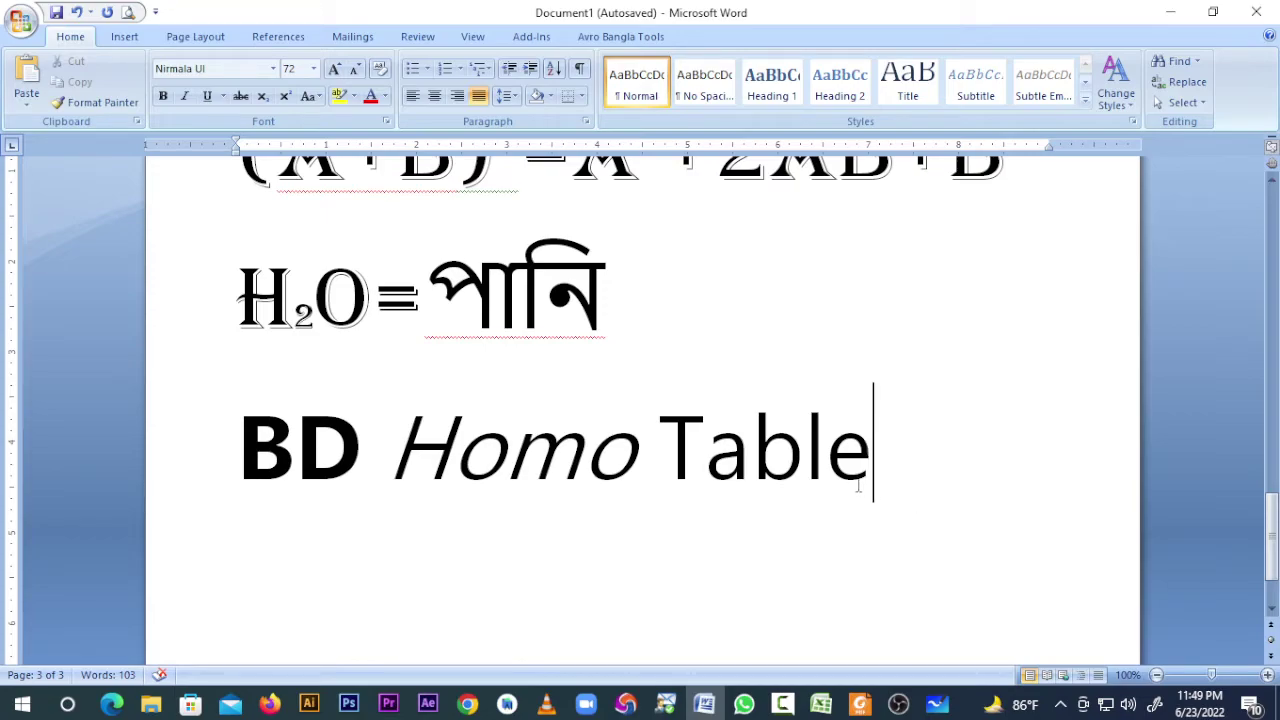
double_click(752, 465)
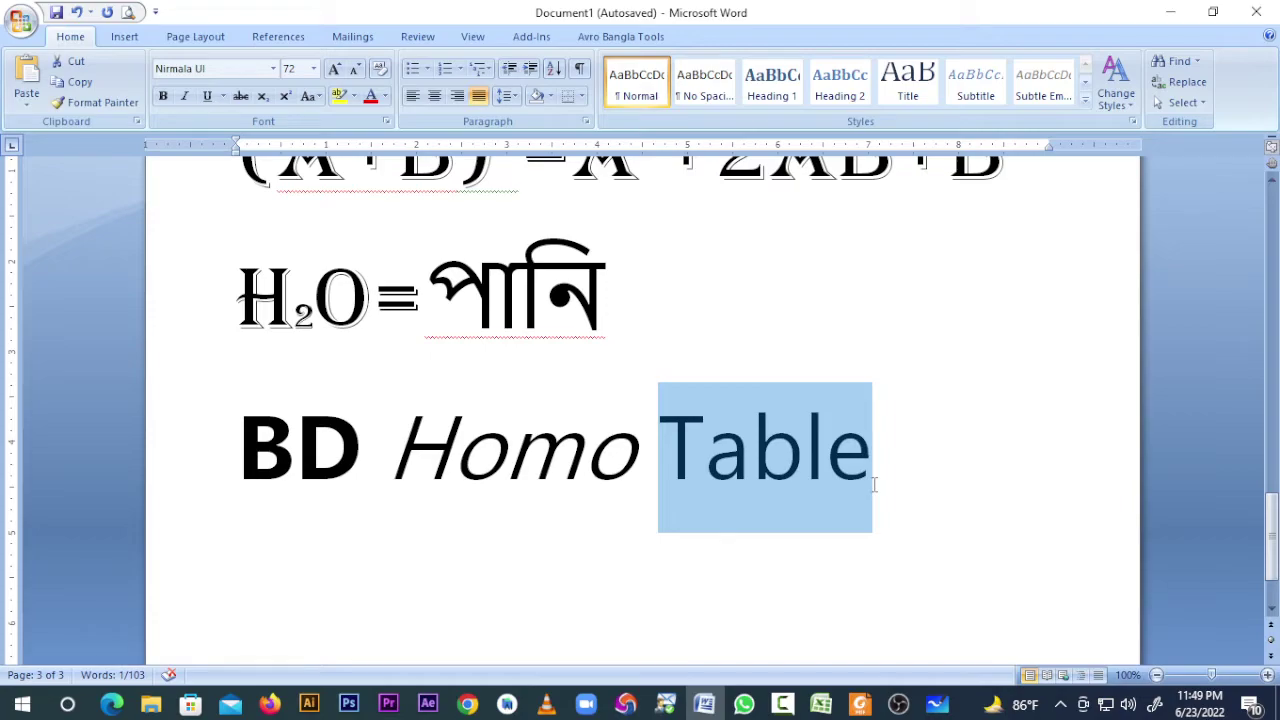
click(207, 97)
click(930, 487)
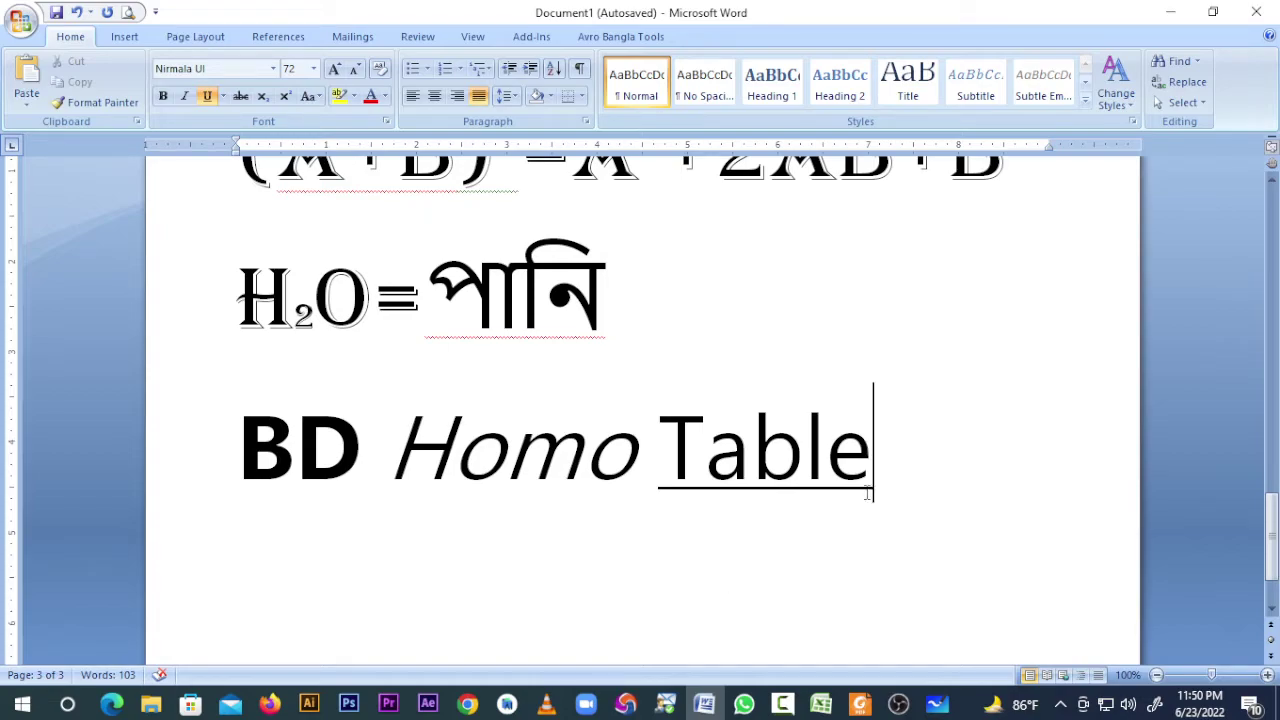
key(shift+Left)
key(shift+Left)
key(shift+Left)
key(shift+Left)
key(shift+Left)
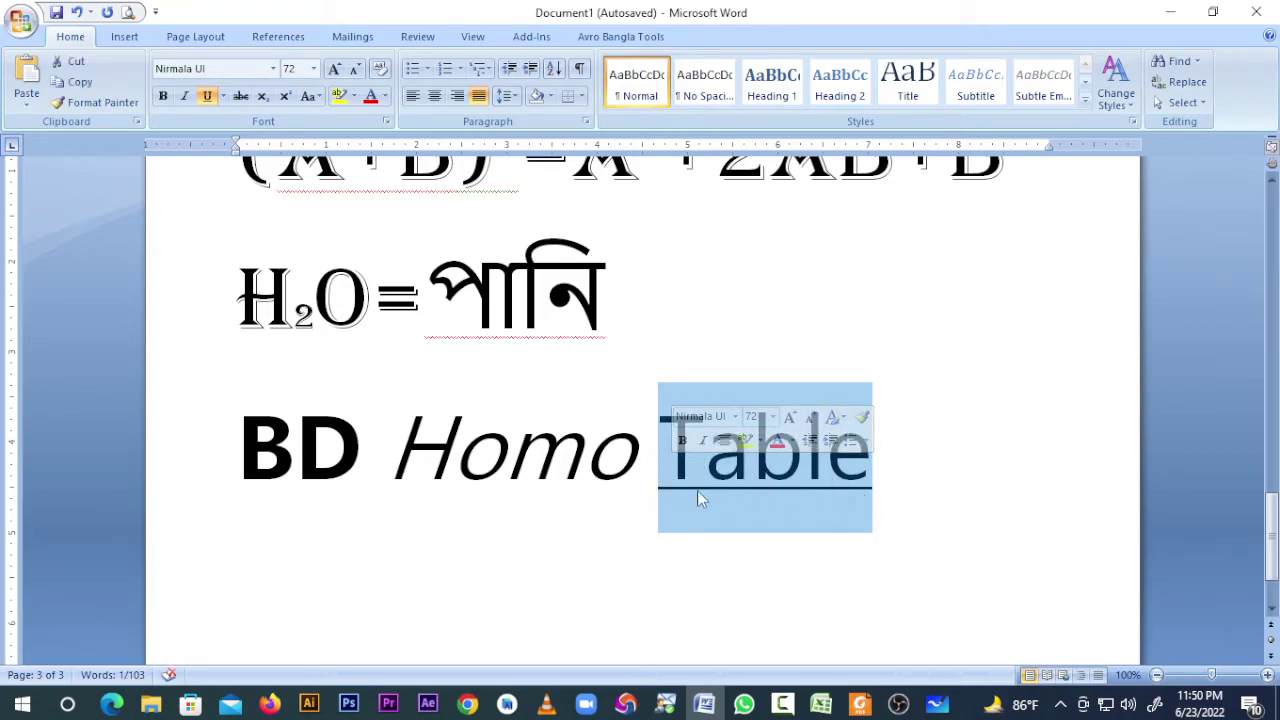
click(222, 97)
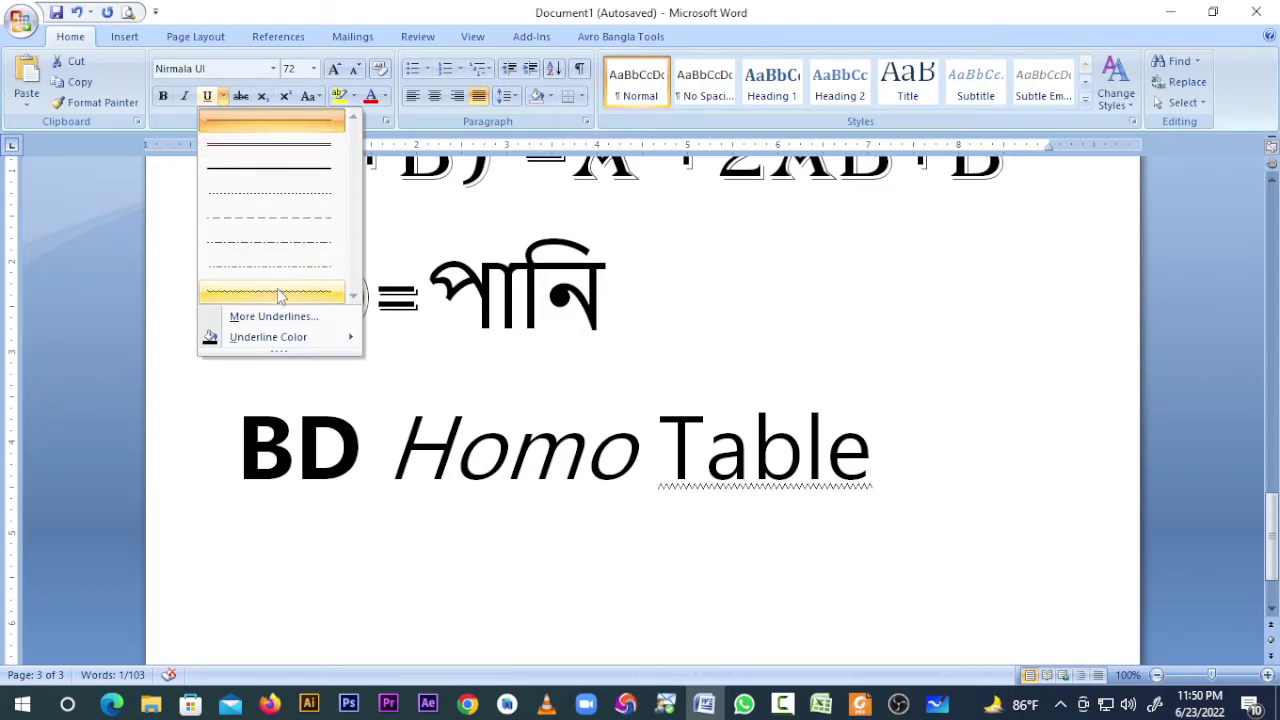
mouse_move(283, 338)
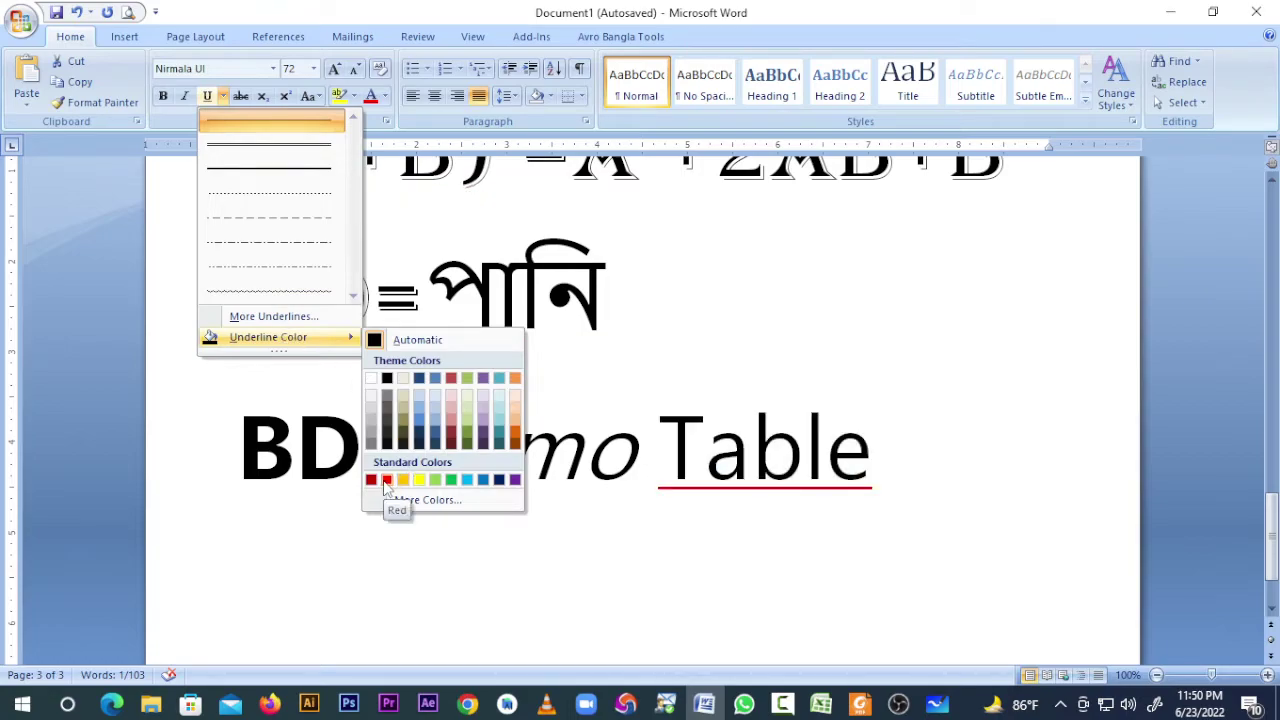
click(285, 317)
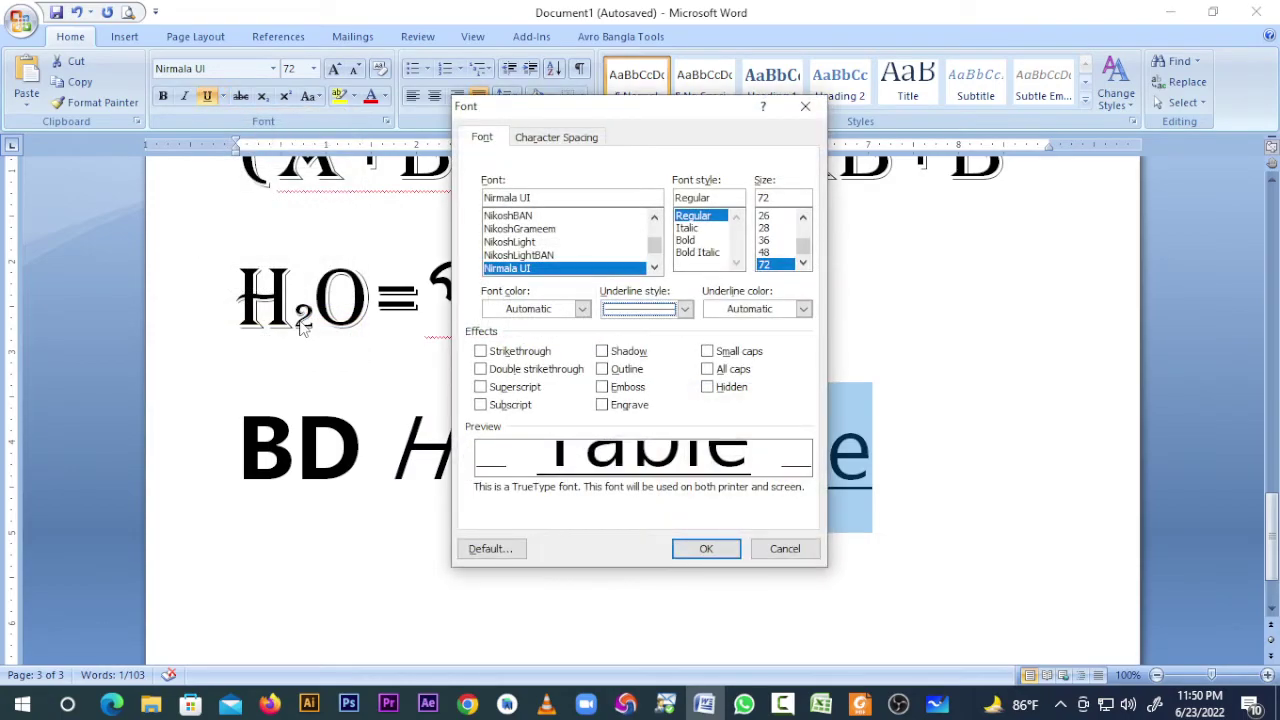
click(662, 316)
scroll(650, 418, down, 4)
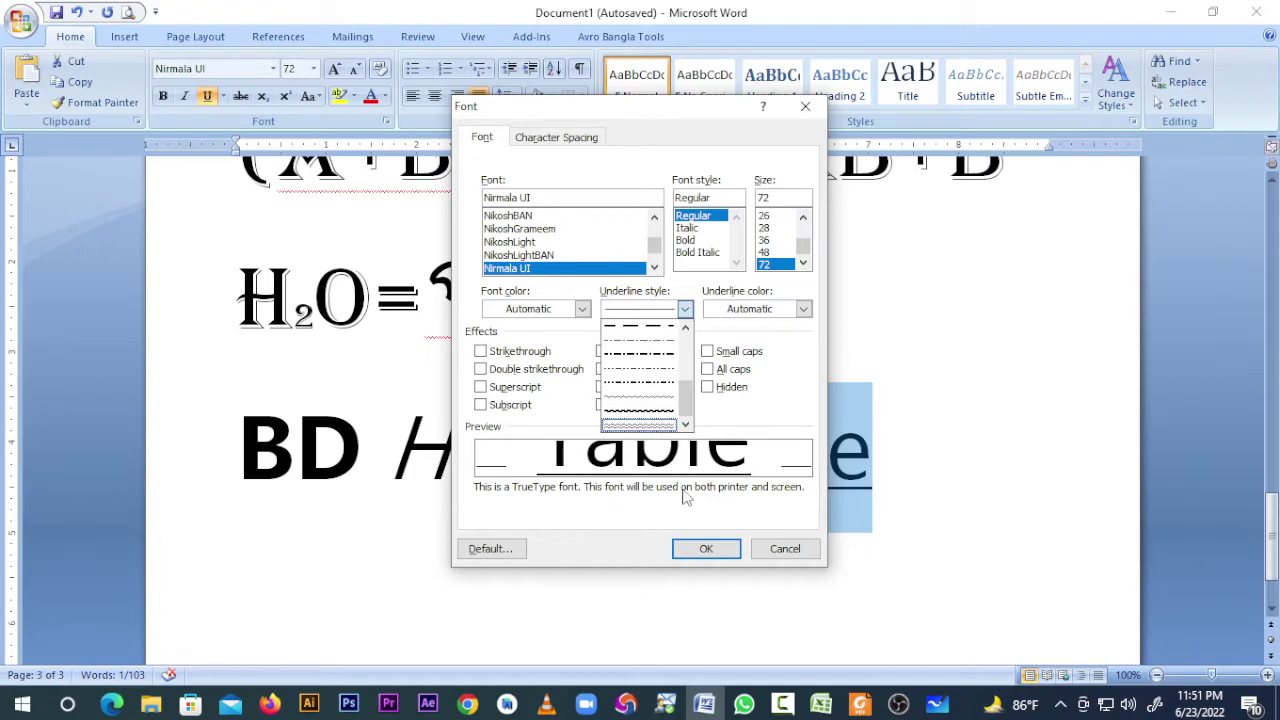
click(790, 548)
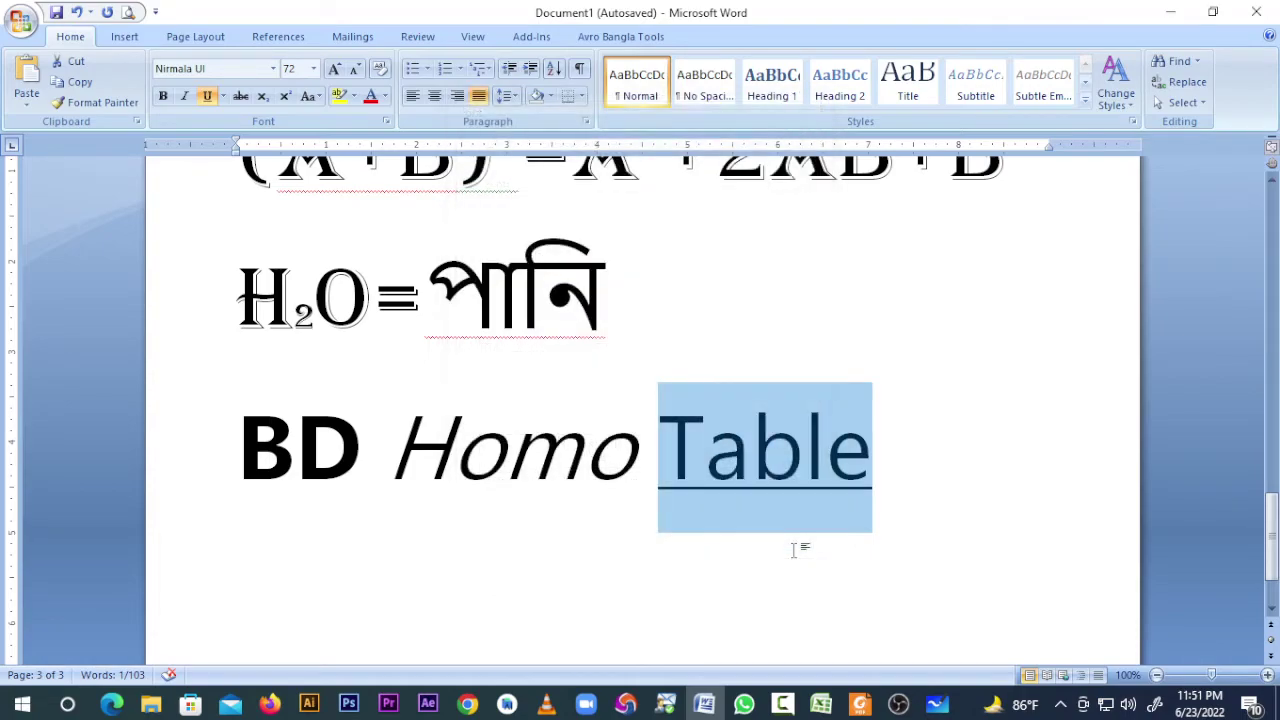
click(903, 498)
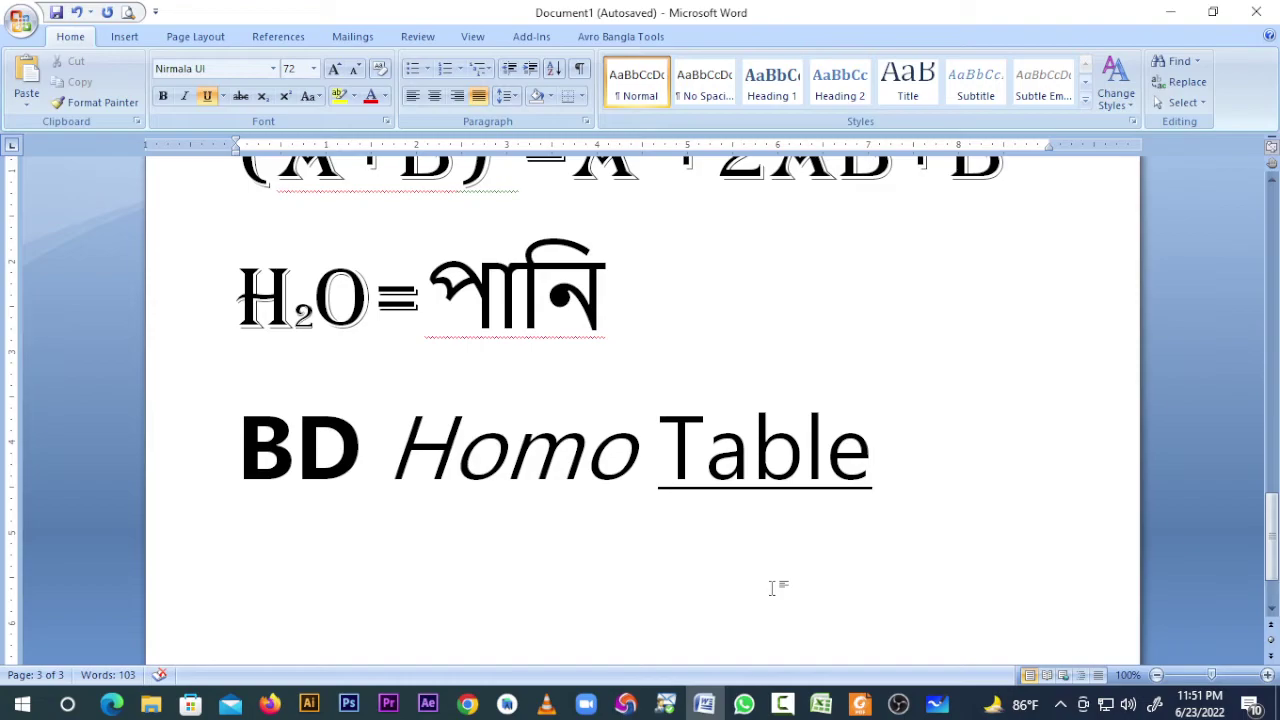
Remove the brackets and the =A²+2AB+B² part from the first formula.
scroll(693, 560, up, 3)
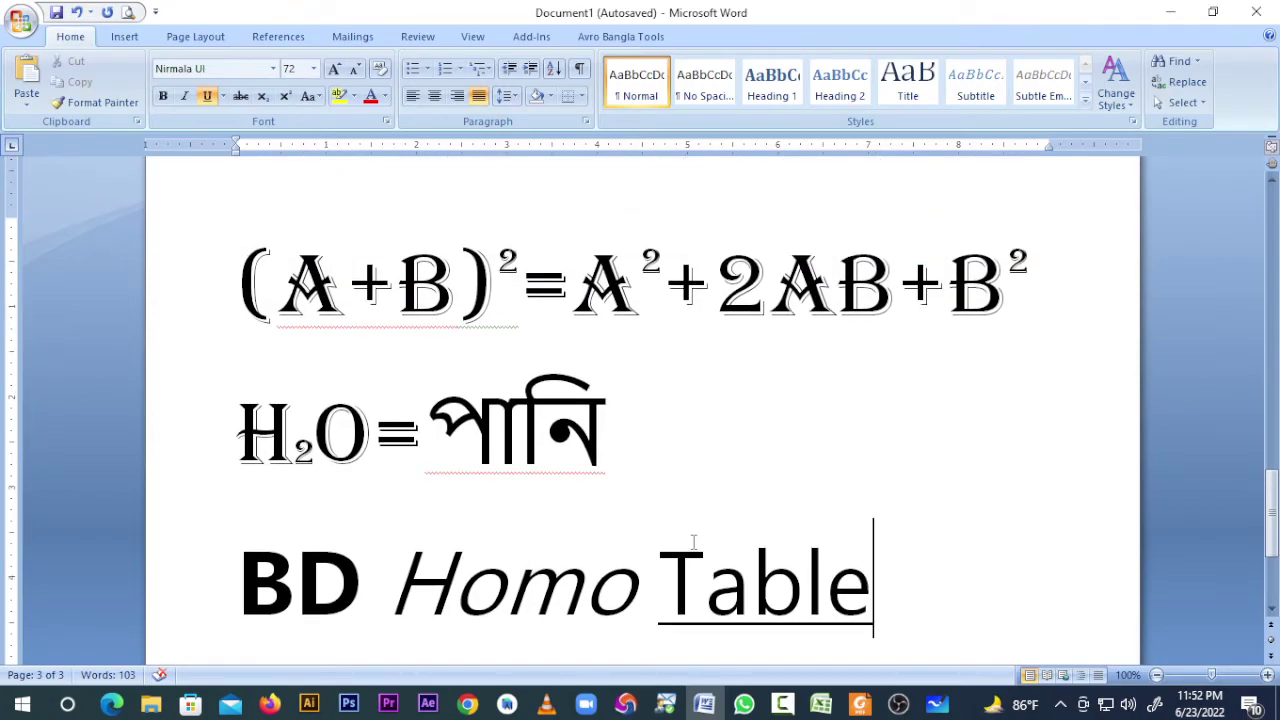
scroll(693, 541, down, 1)
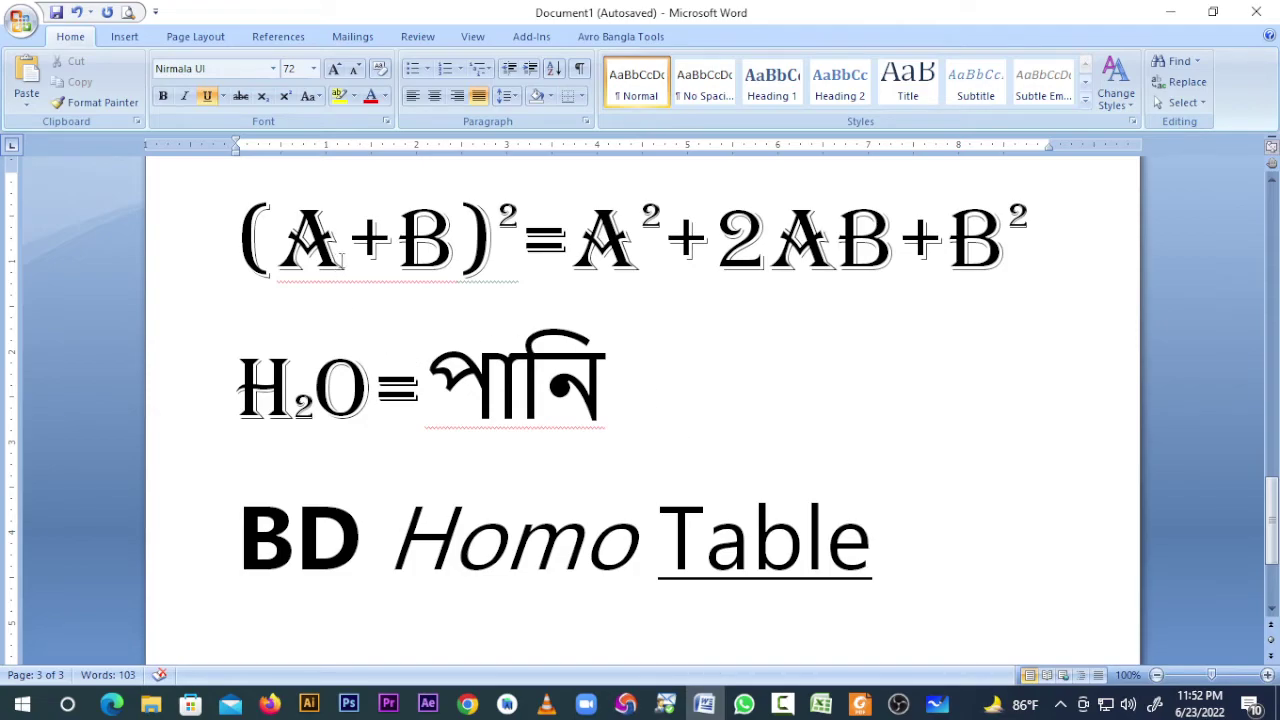
click(346, 240)
key(Left)
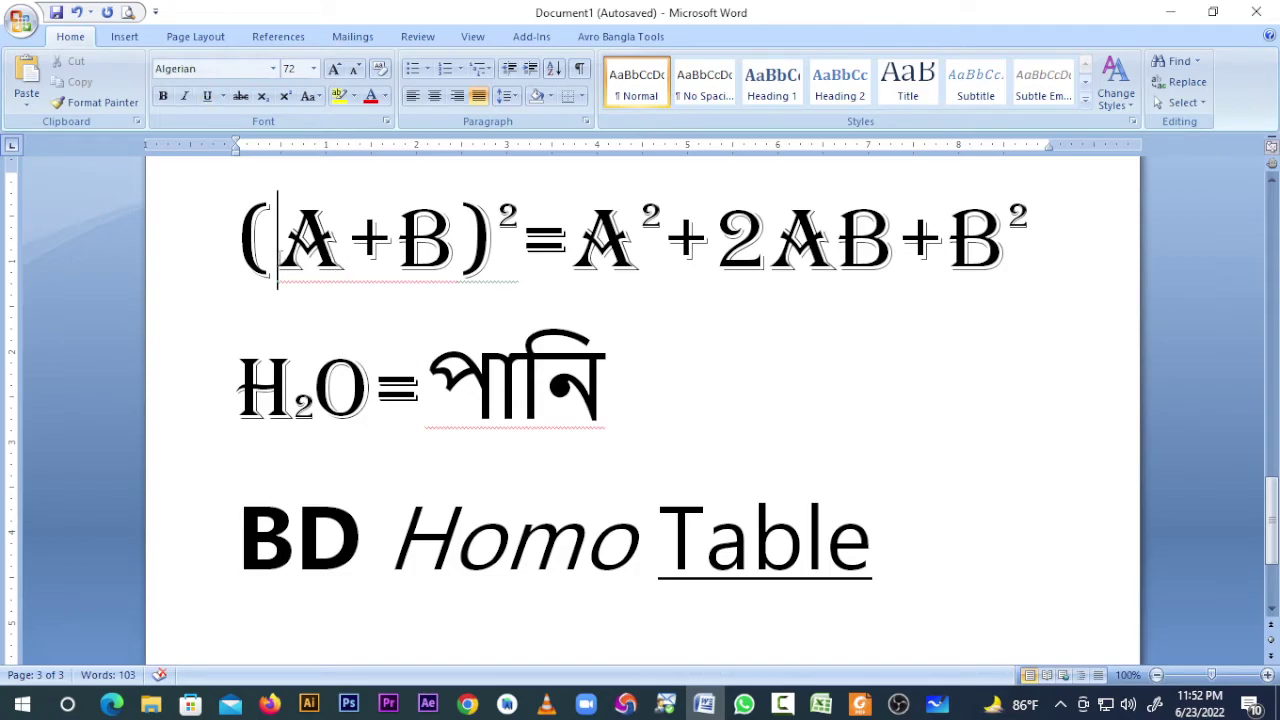
key(BackSpace)
click(452, 245)
key(BackSpace)
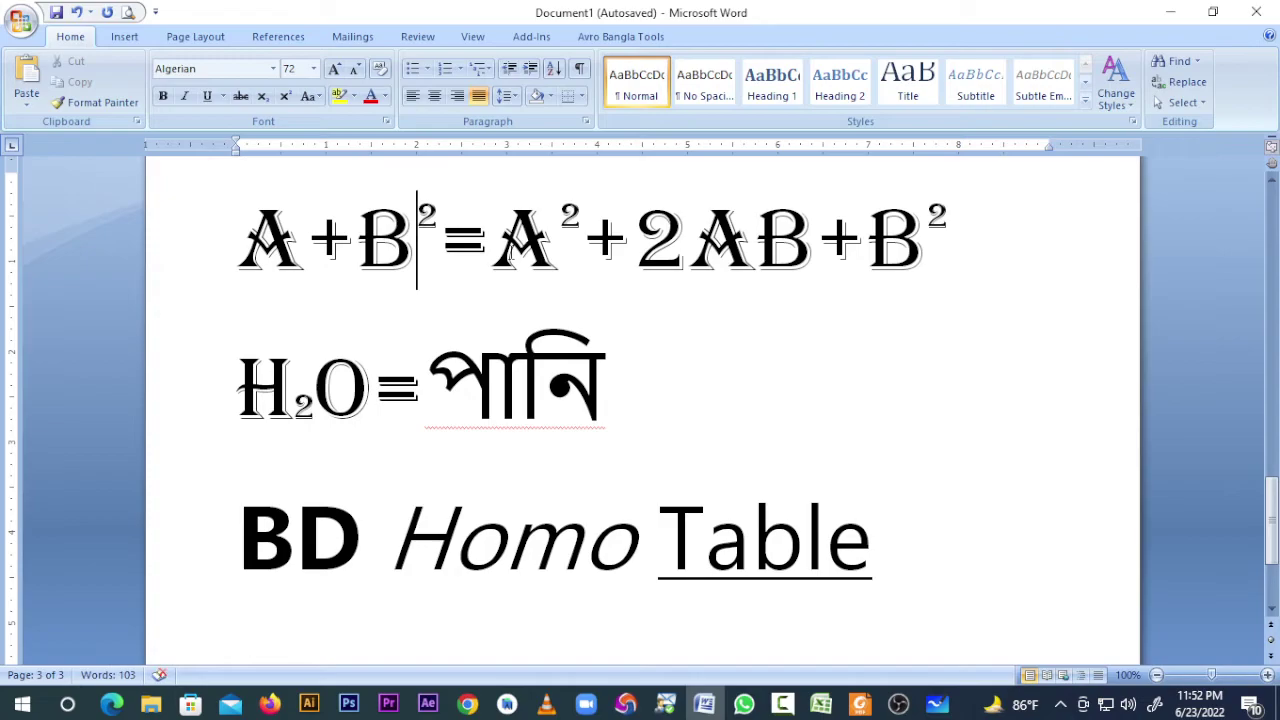
drag(440, 243, 964, 247)
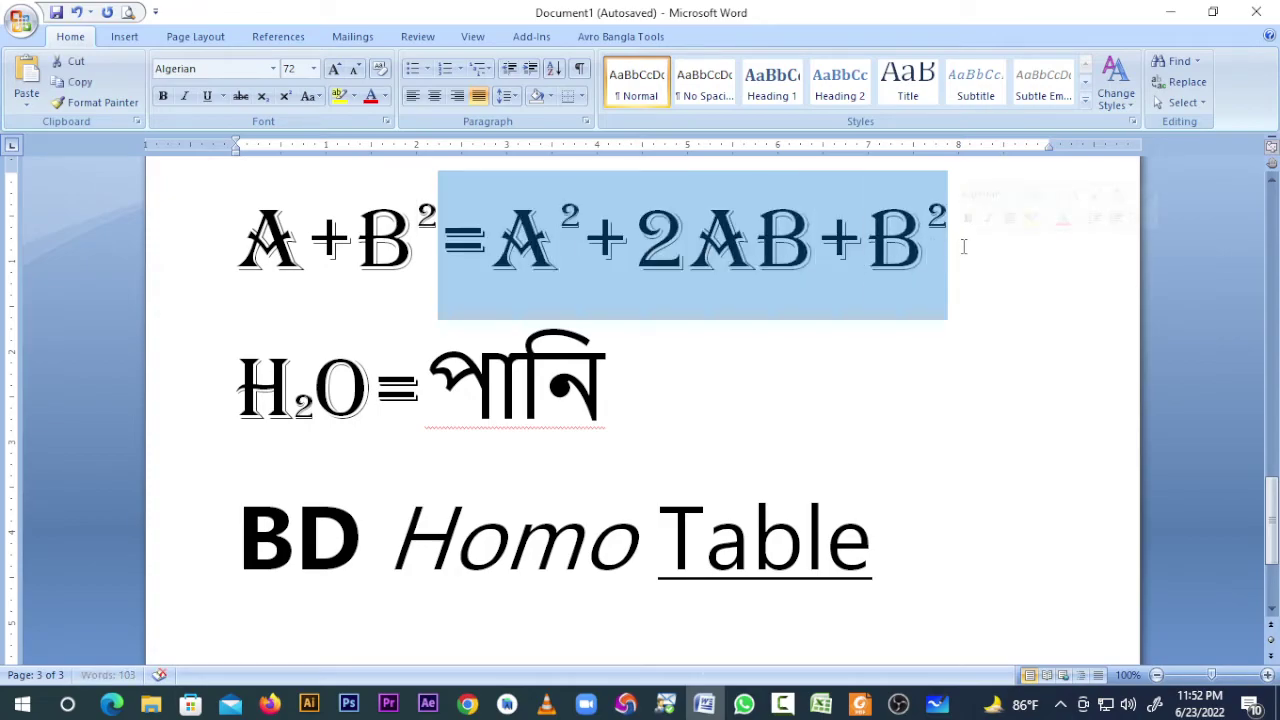
key(BackSpace)
Add a superscript 2 after A, then type H2o after পানি.
click(310, 245)
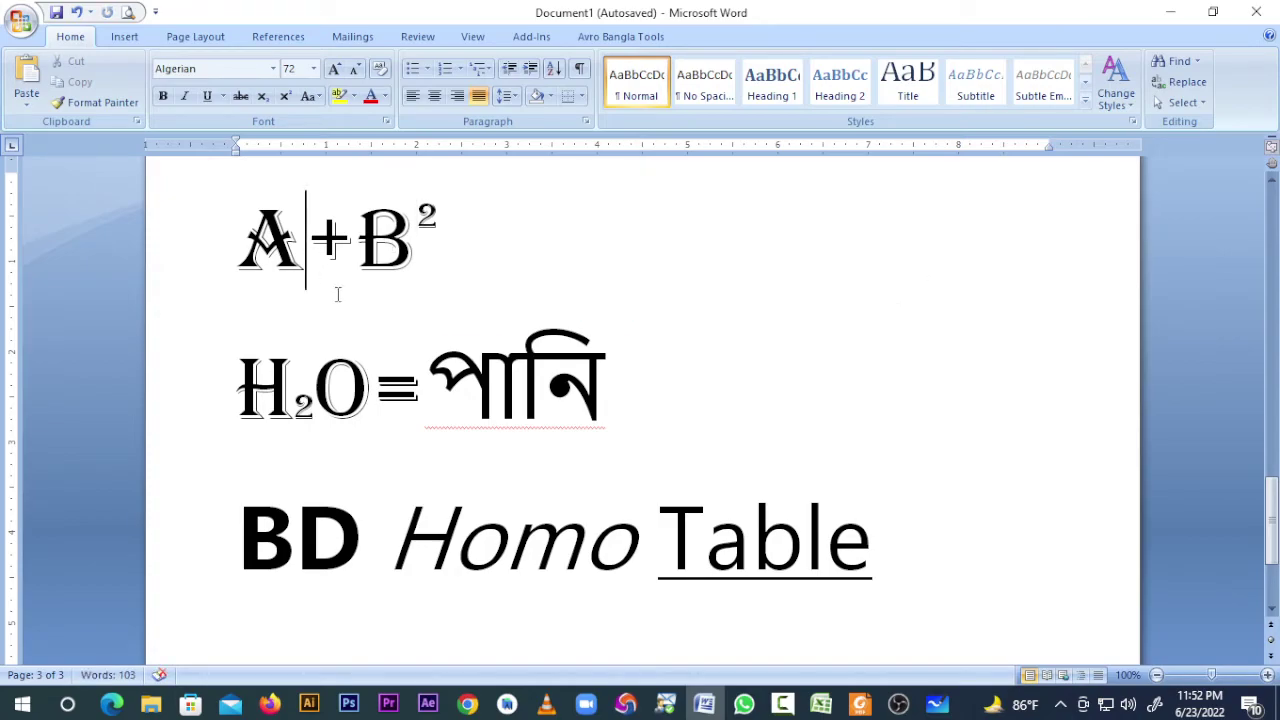
text(2)
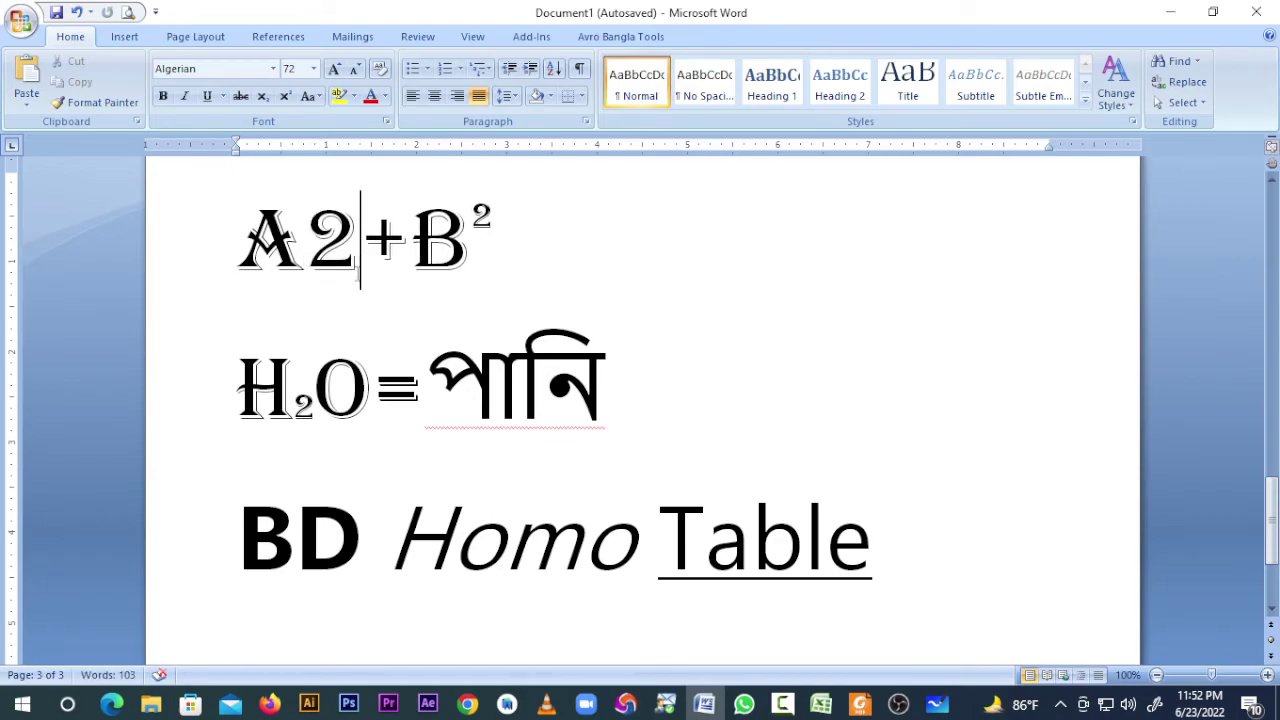
drag(357, 278, 308, 258)
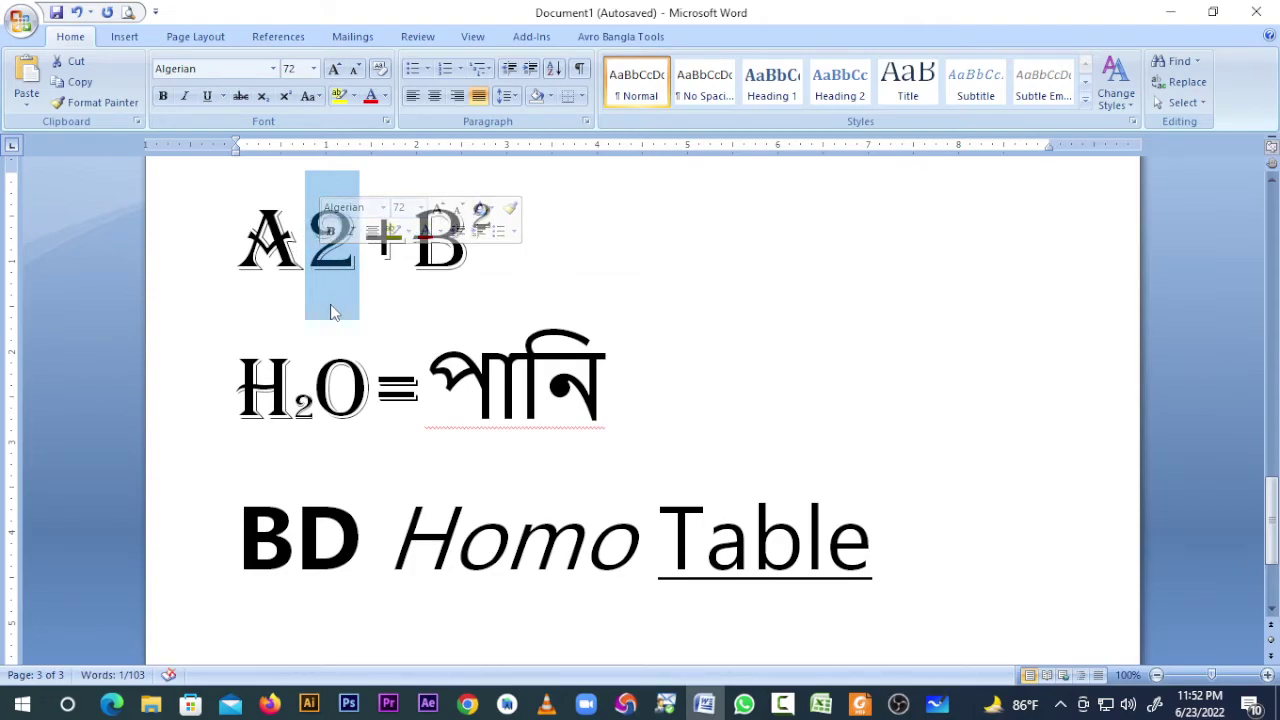
click(286, 97)
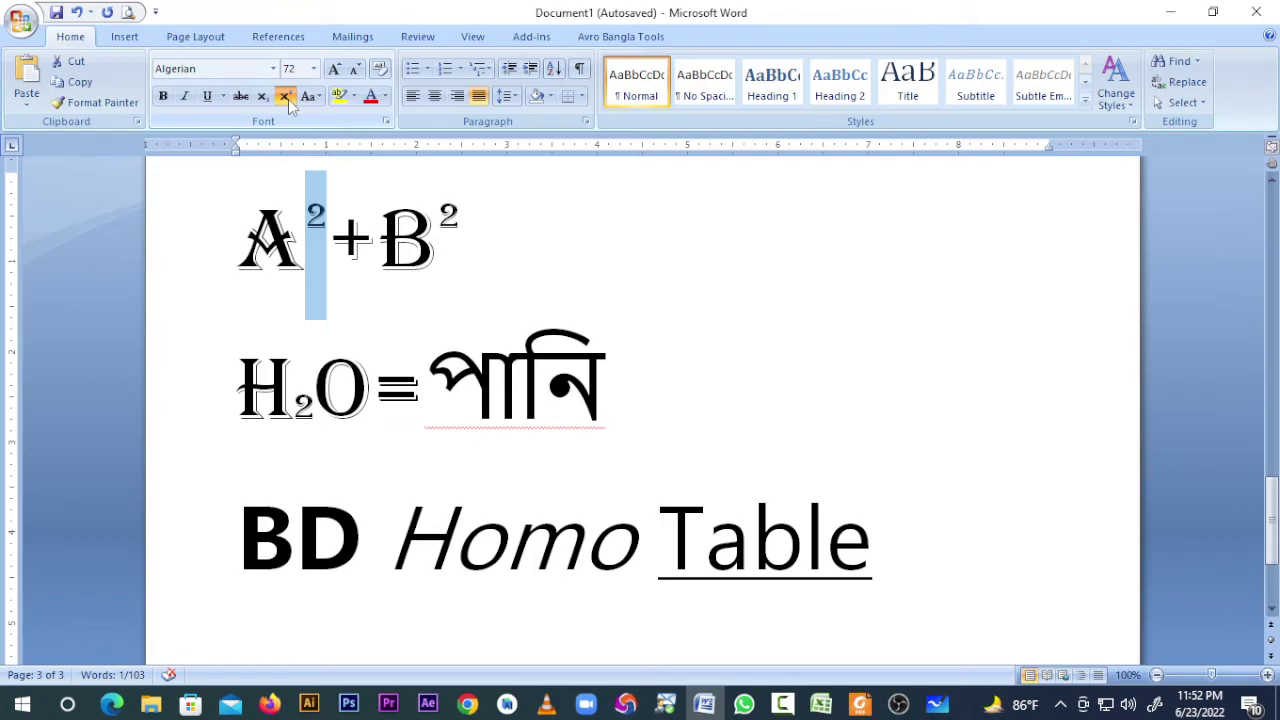
click(624, 382)
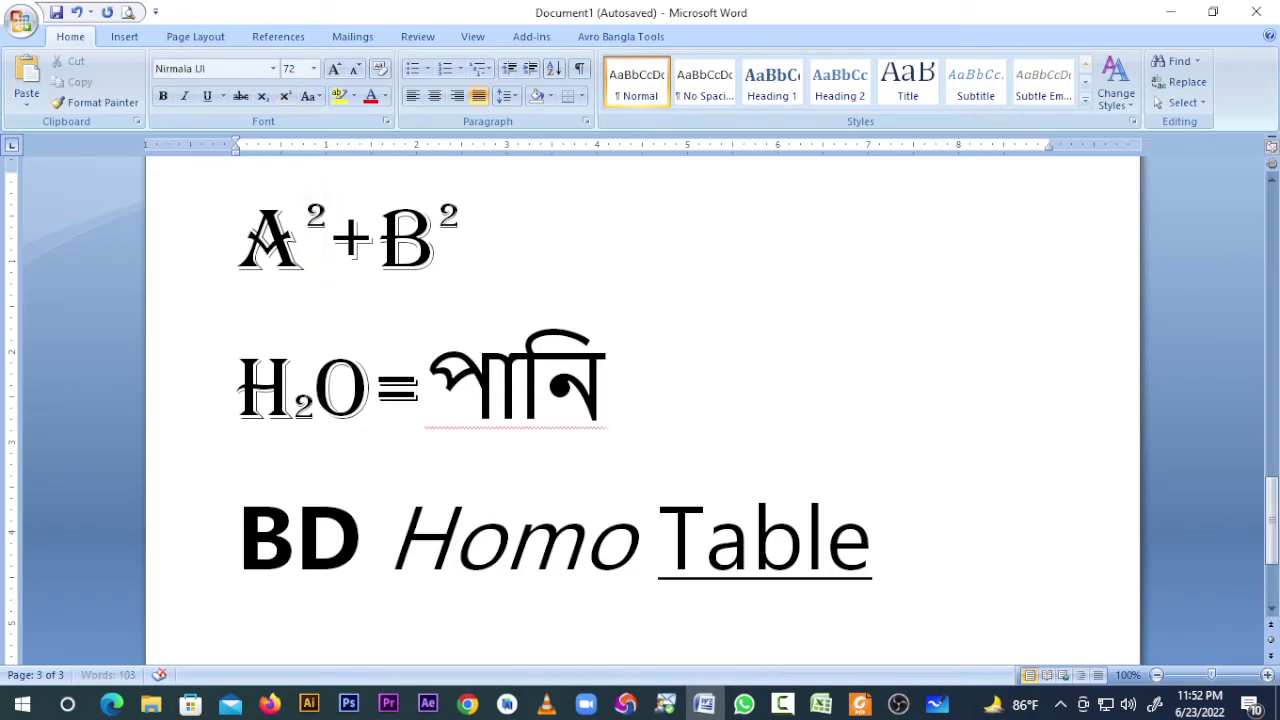
text(H2o)
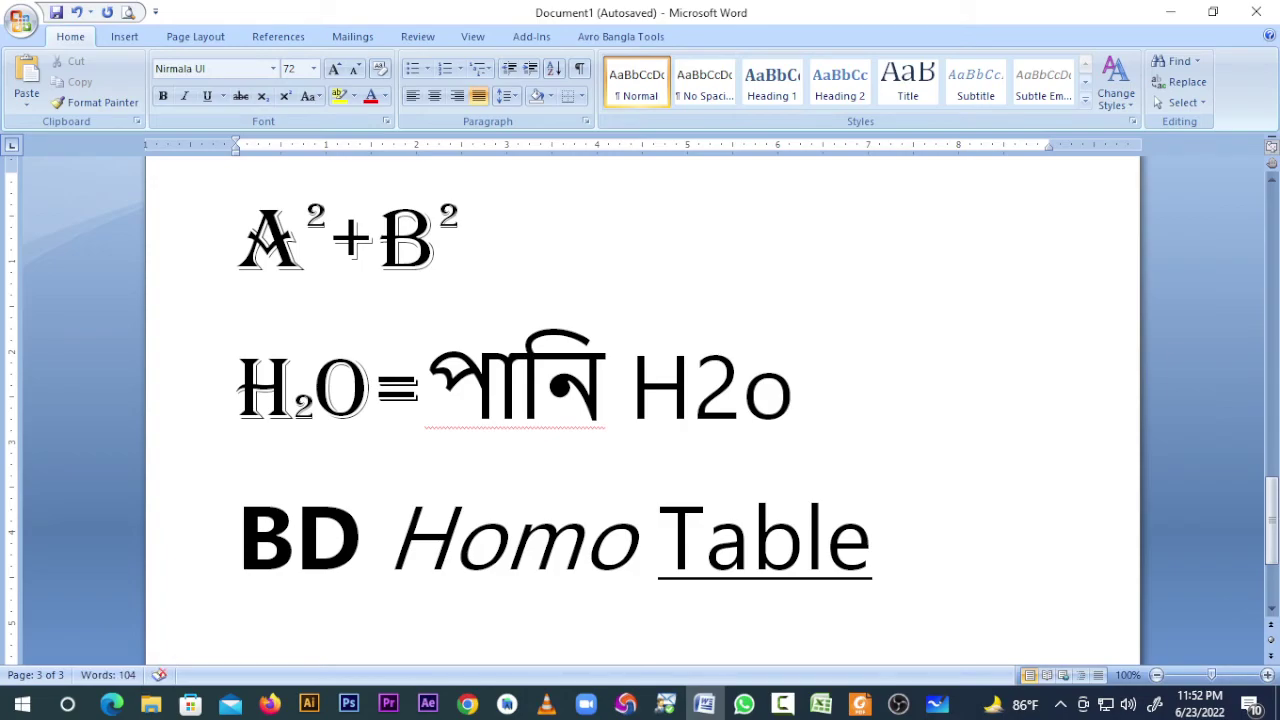
Correct H2o to H2O with its 2 as subscript, then select BD.
key(BackSpace)
text(O)
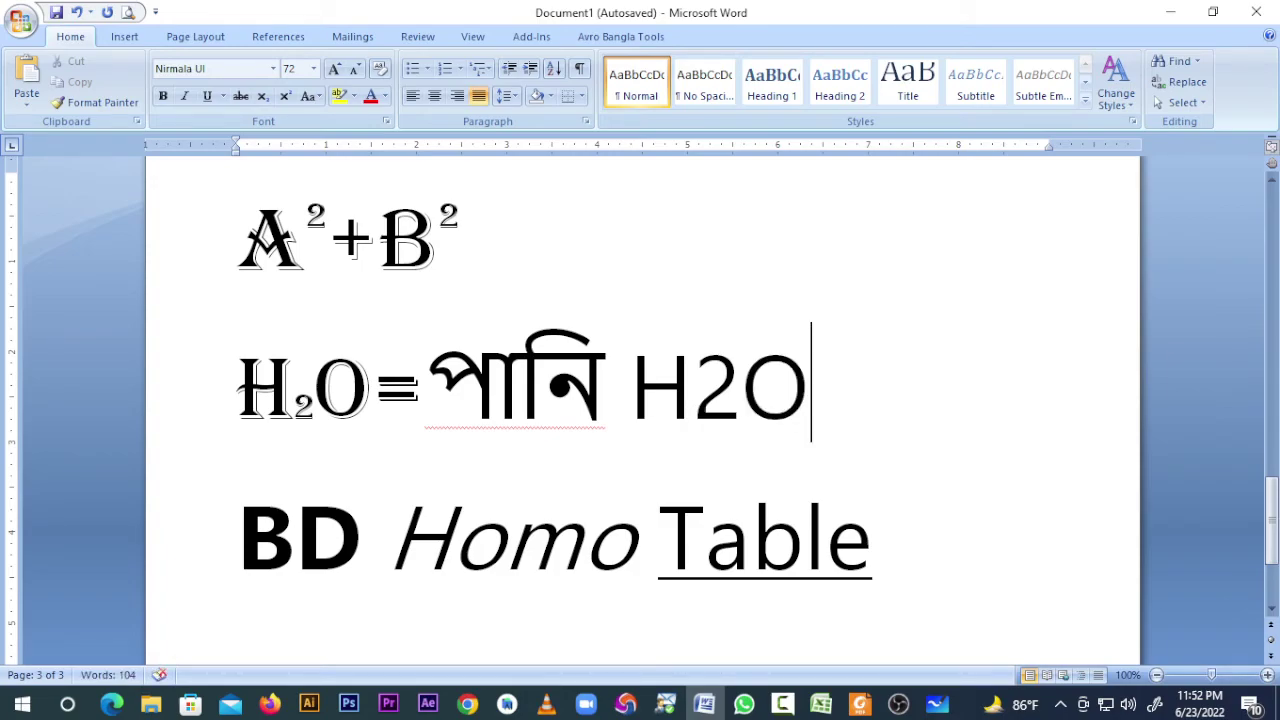
click(741, 400)
drag(741, 400, 717, 405)
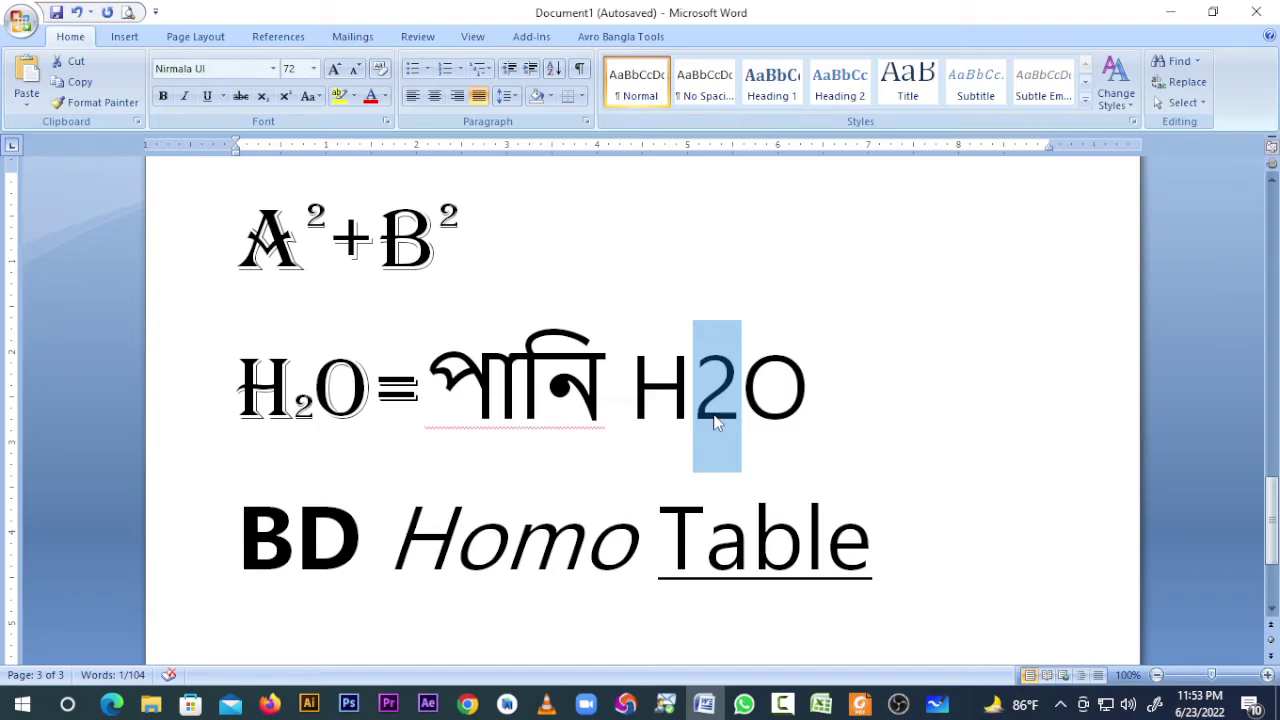
click(262, 97)
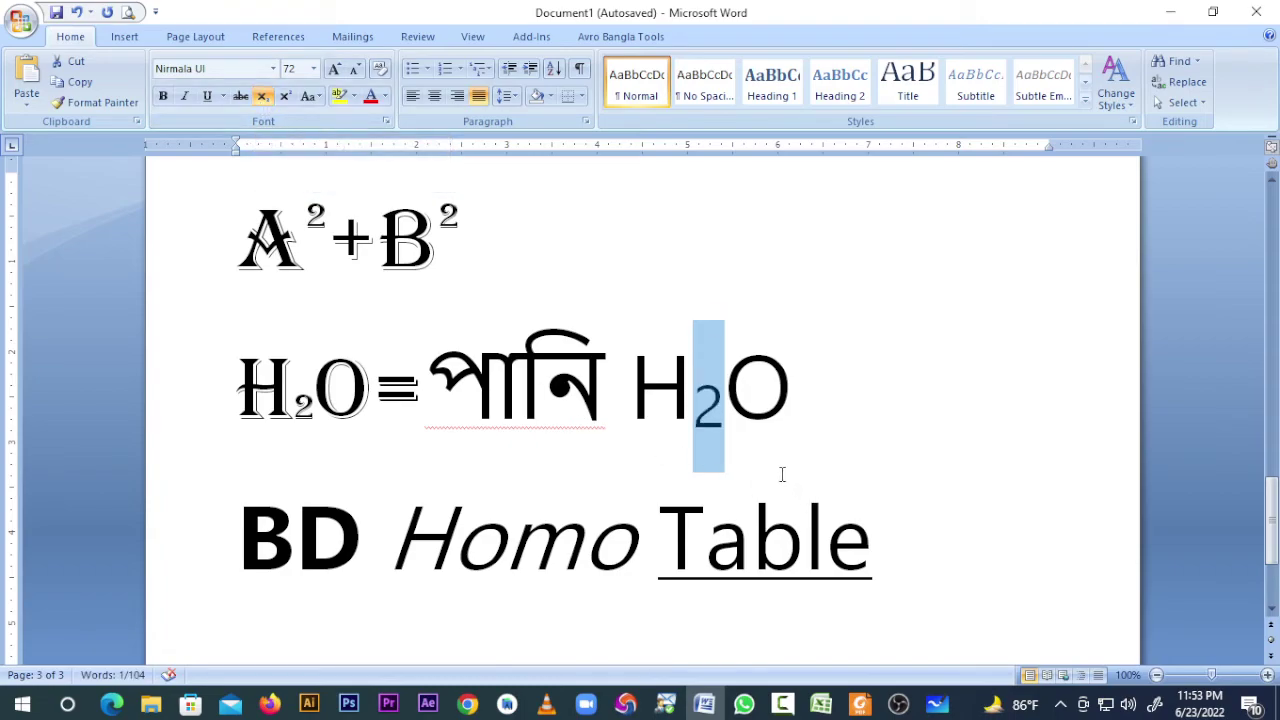
click(388, 548)
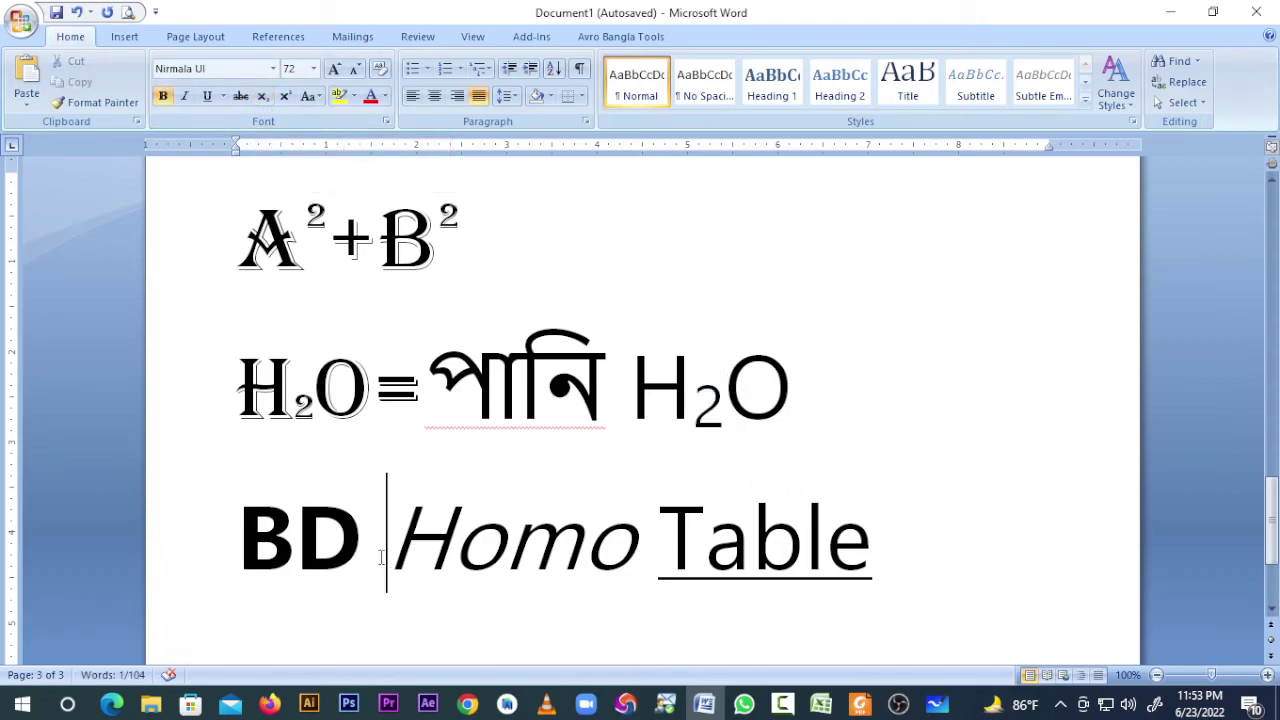
key(shift+Home)
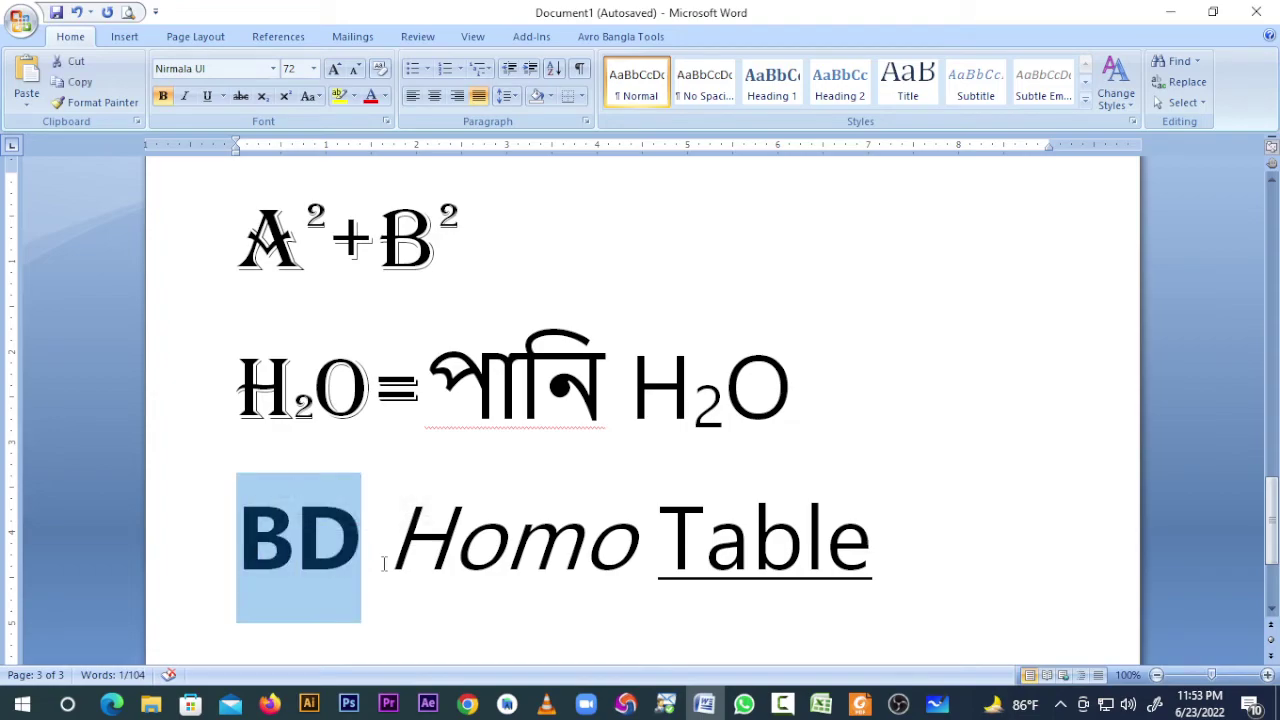
Save as 'Bangladesh is a small country', close Word and Whiteboard, and return to OBS.
drag(388, 548, 875, 567)
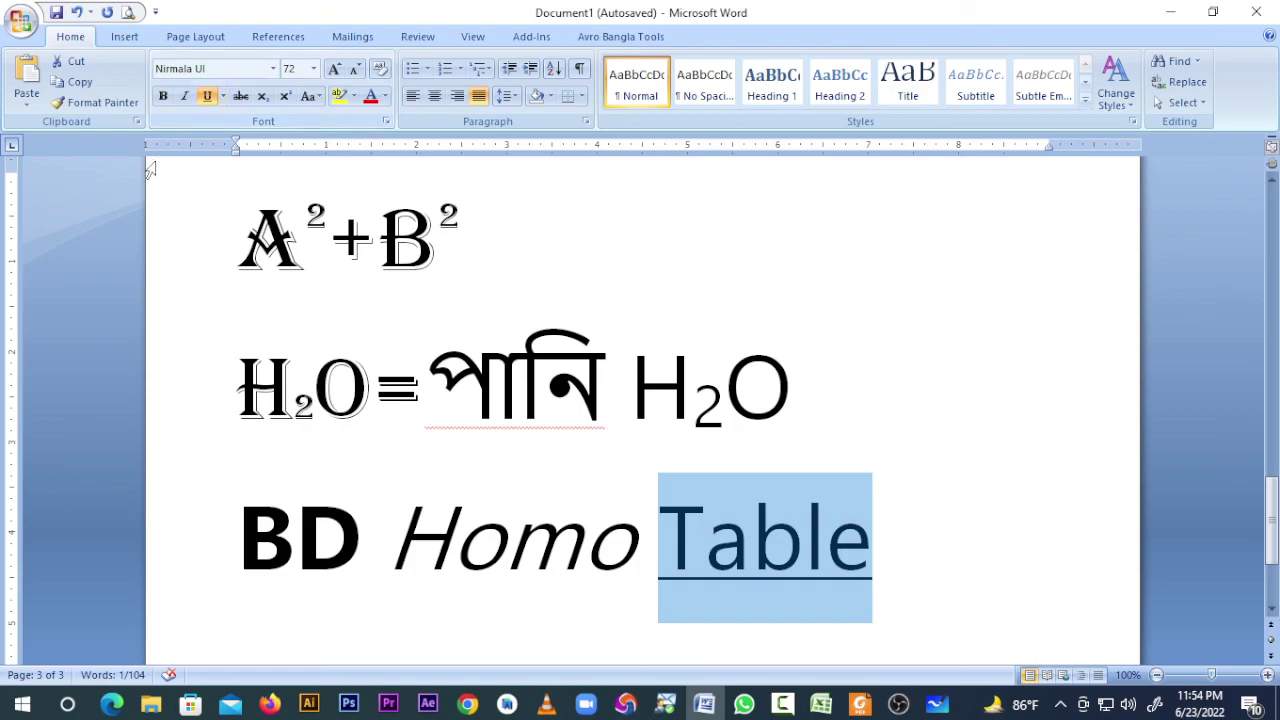
click(531, 212)
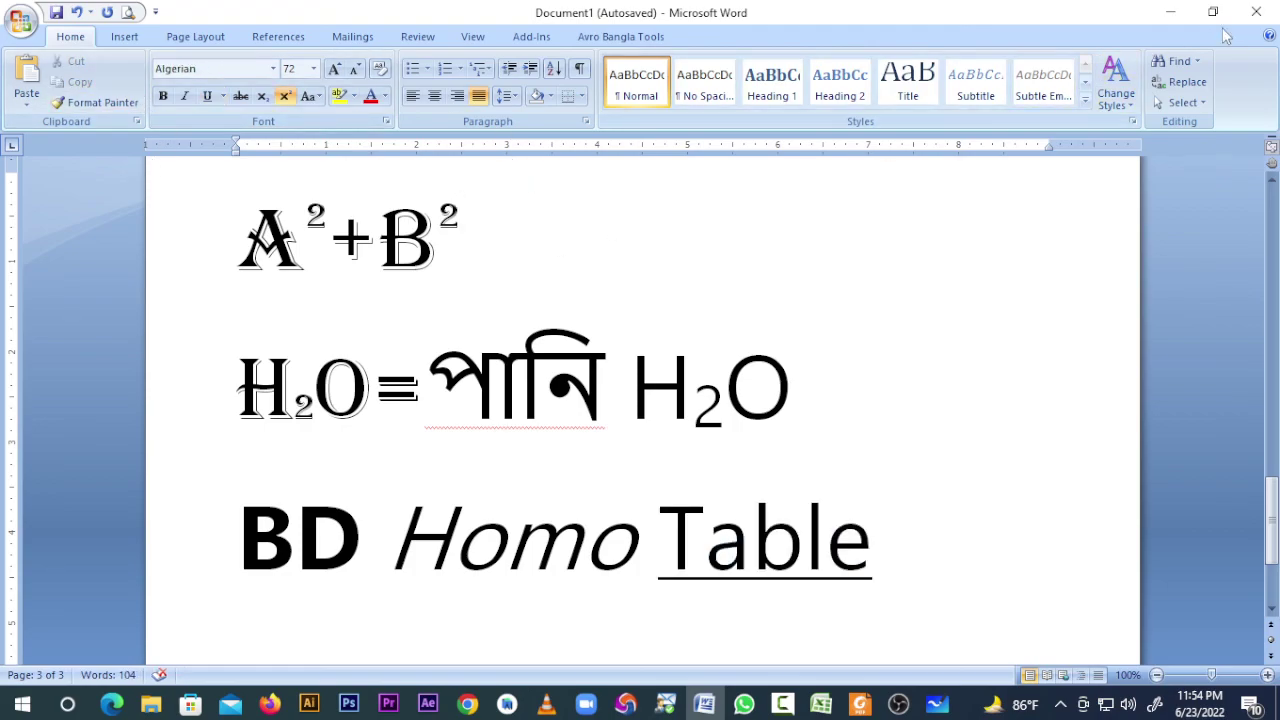
click(1256, 12)
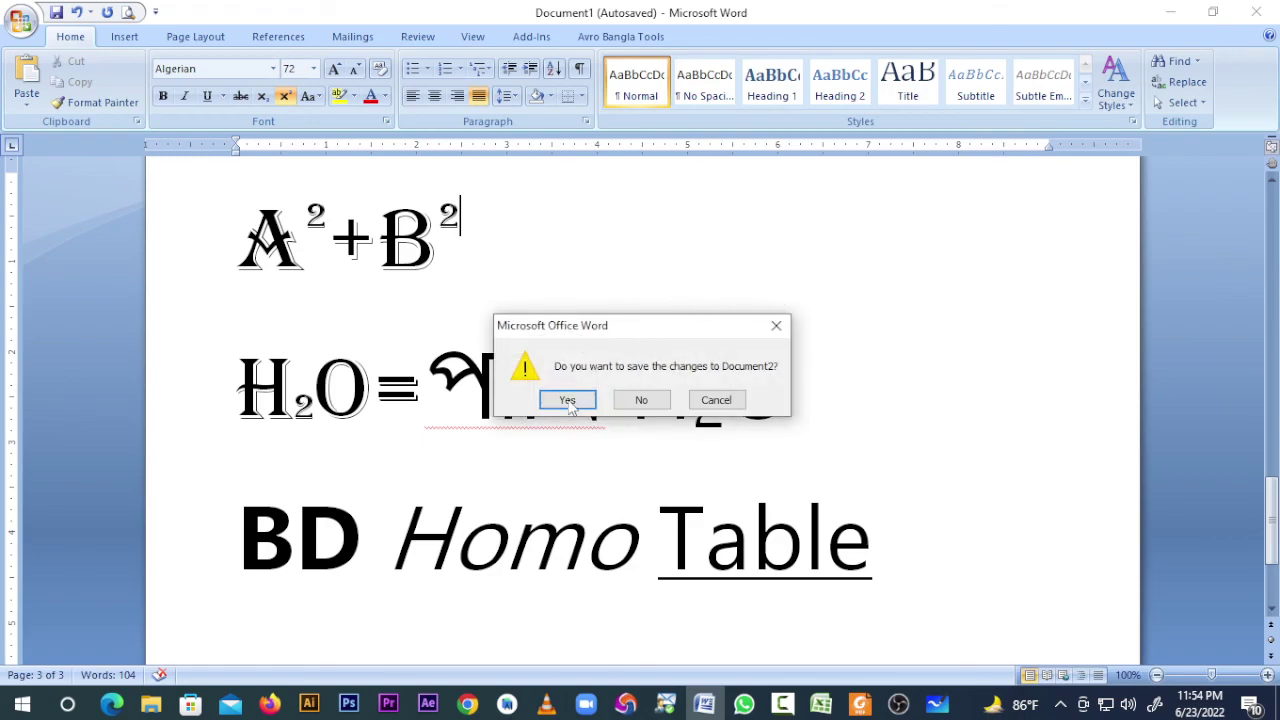
click(572, 400)
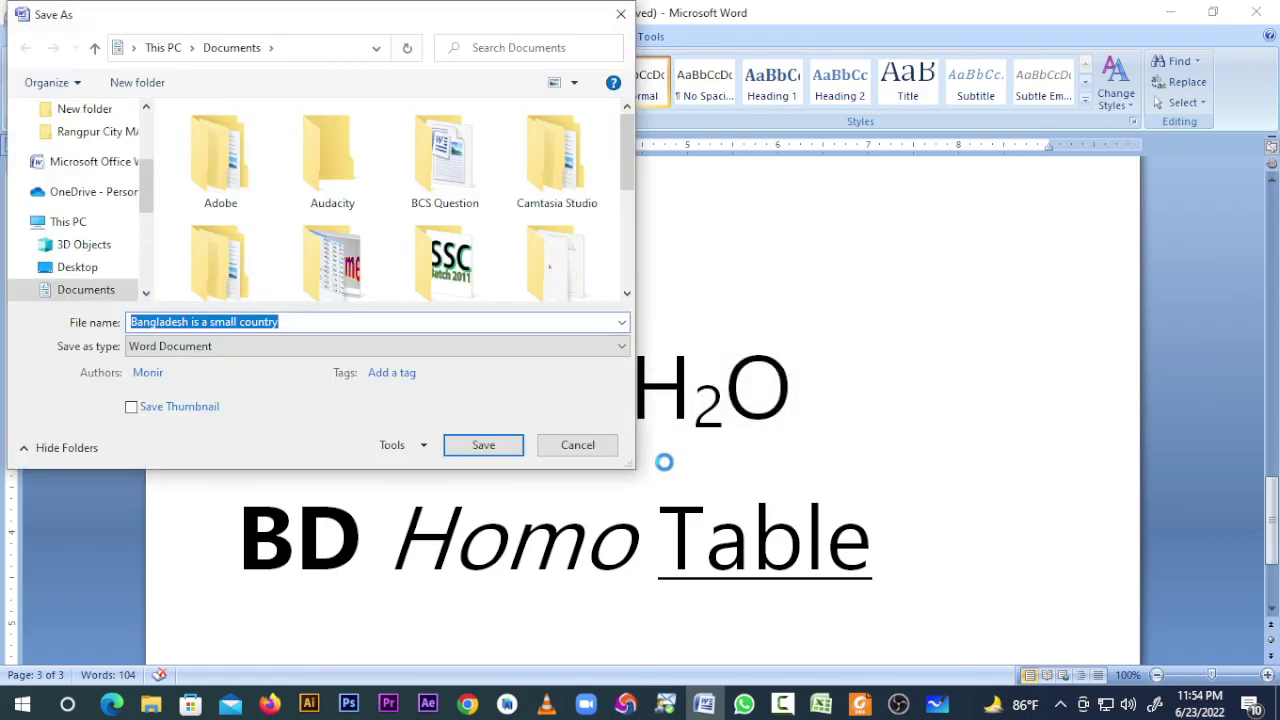
click(480, 446)
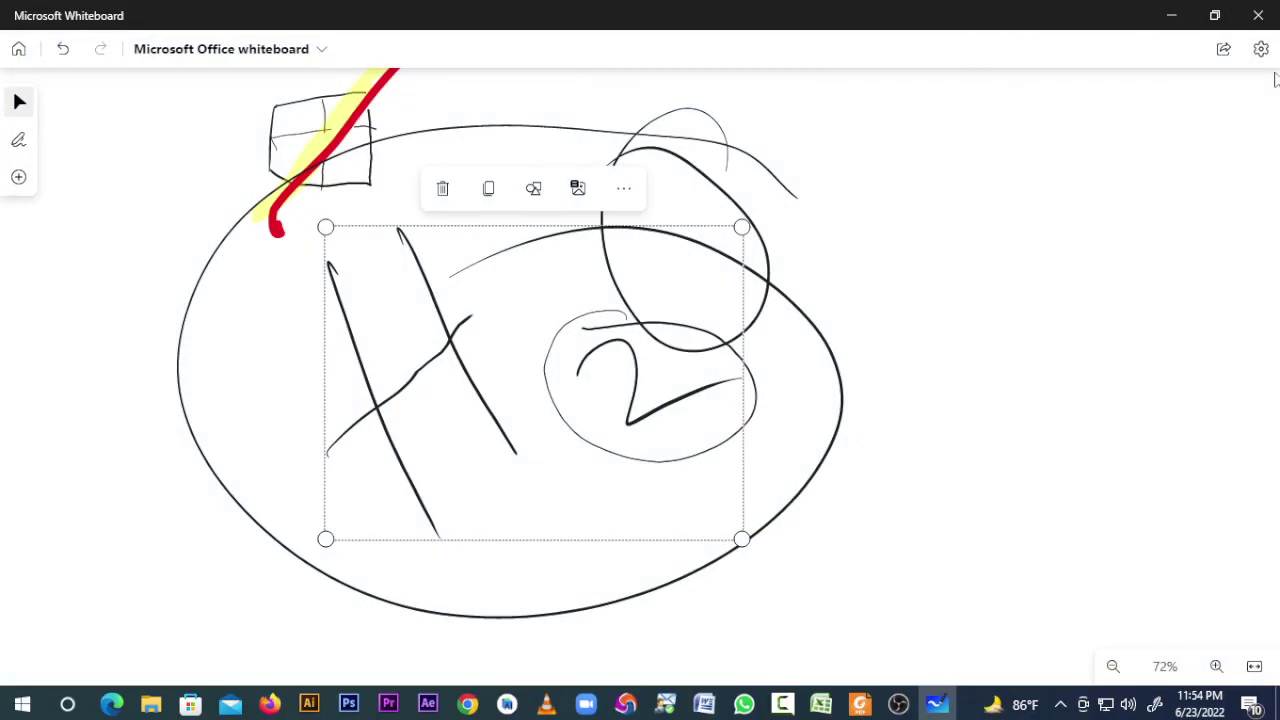
click(1276, 24)
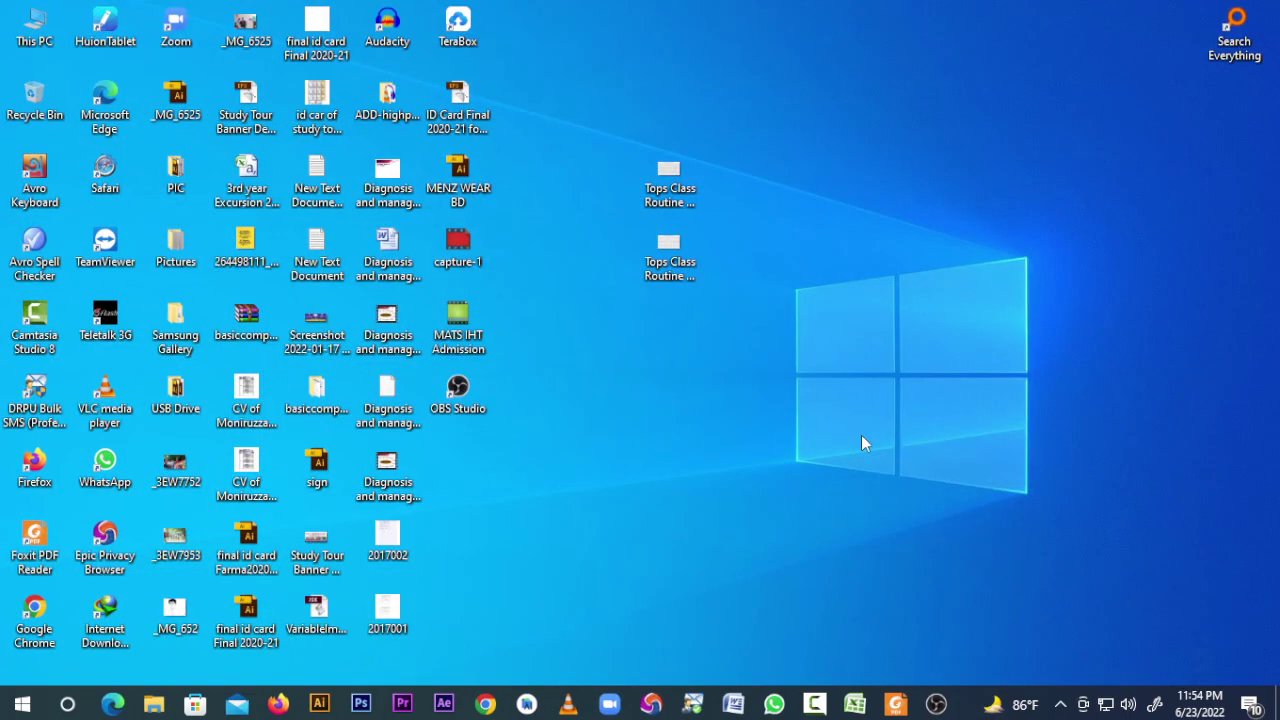
click(936, 704)
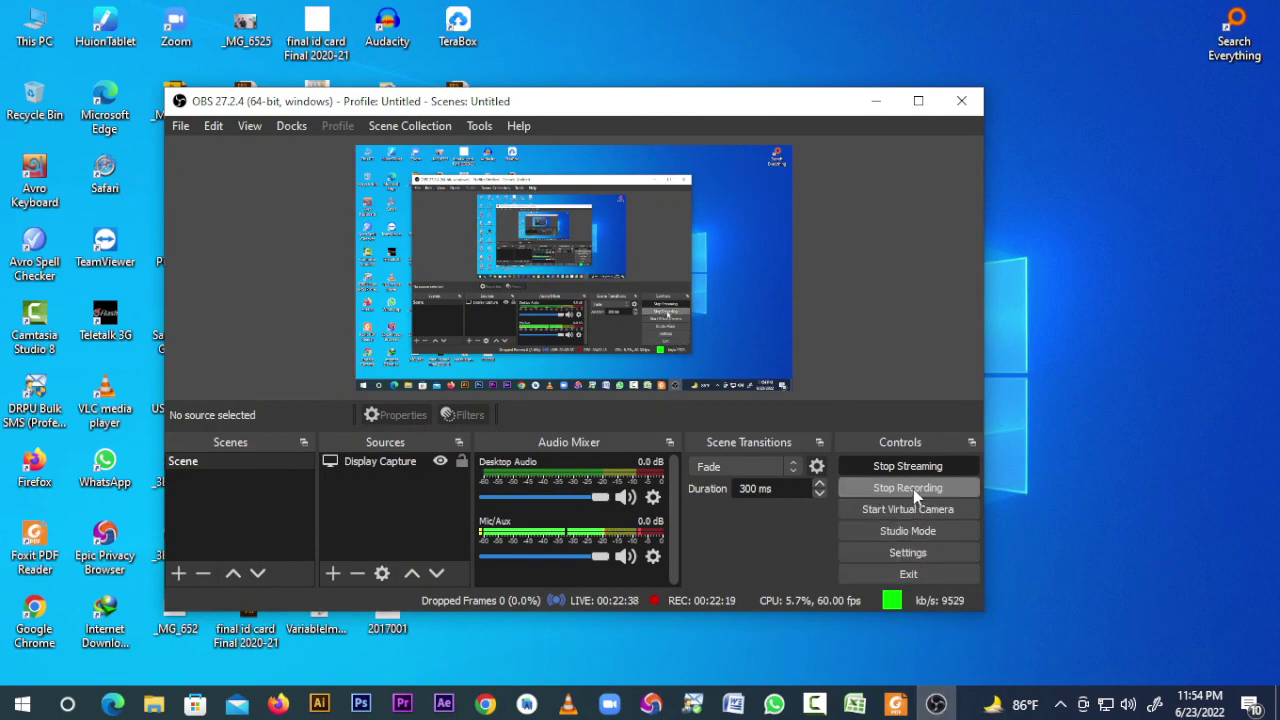